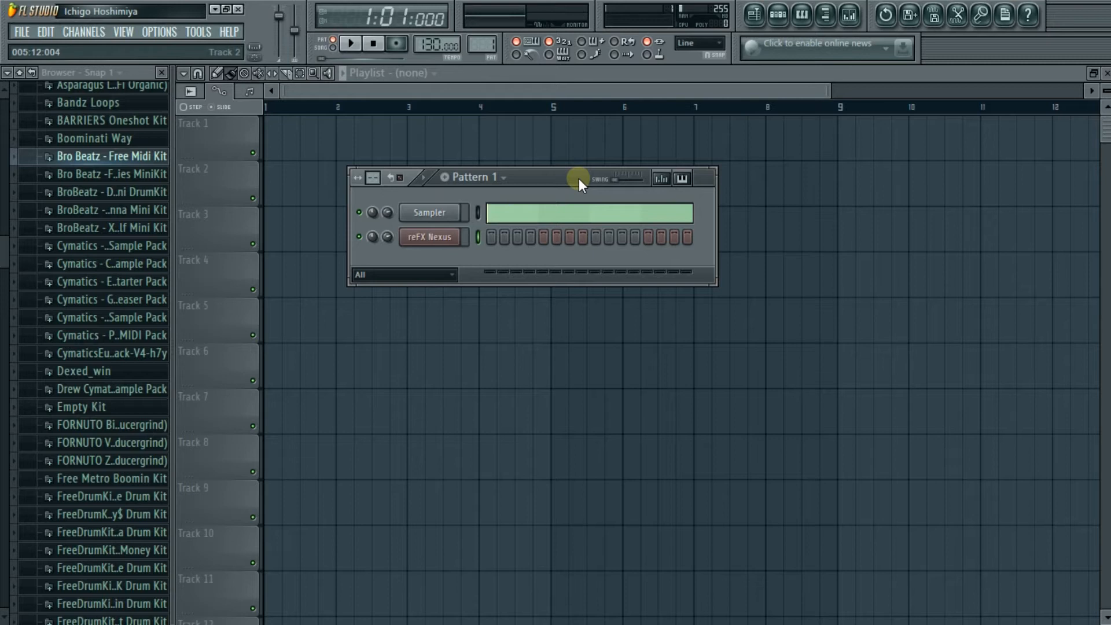
# Open the reFX Nexus channel's piano roll and place a one-beat F#5 note at the start of bar 1.
pyautogui.click(474, 239)
pyautogui.rightClick(441, 236)
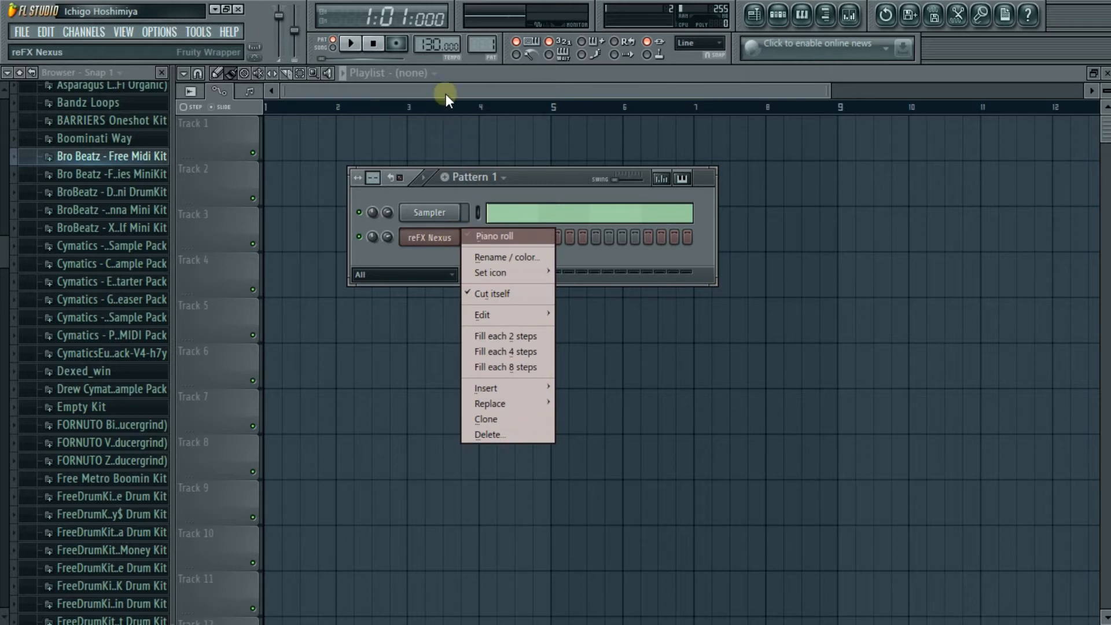
pyautogui.click(526, 240)
pyautogui.scroll(-3, 323, 386)
pyautogui.scroll(1, 246, 261)
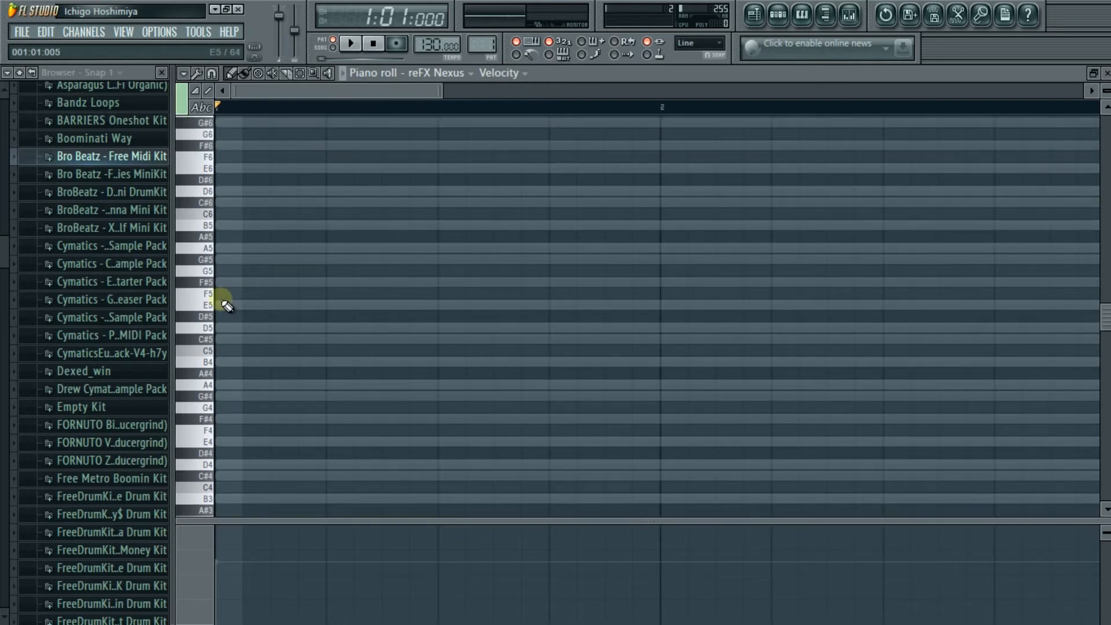
pyautogui.click(233, 281)
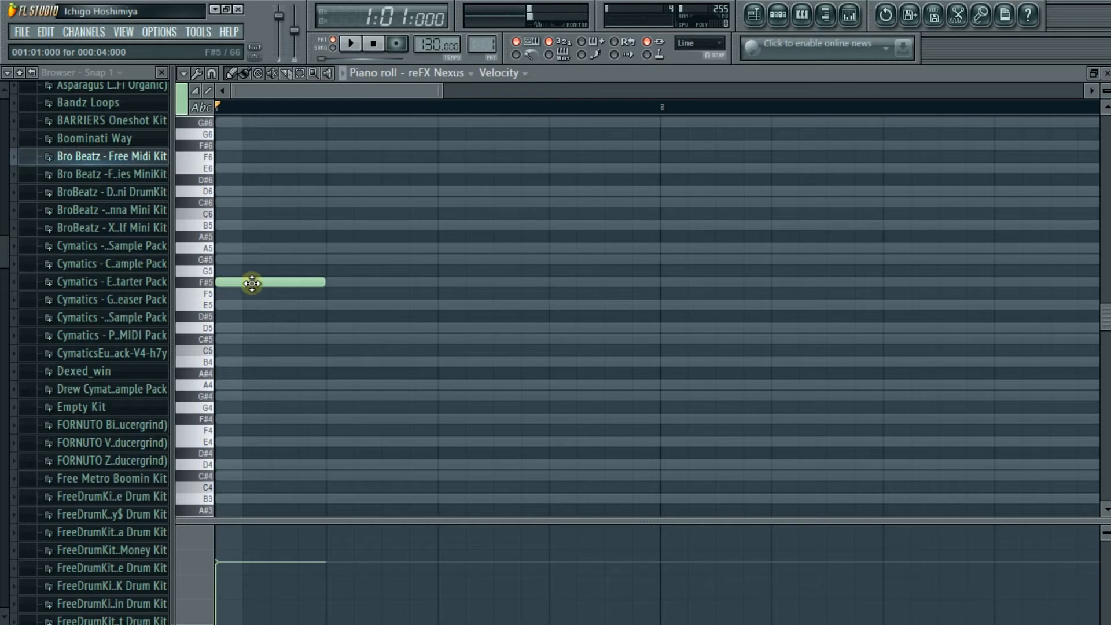
# Load the PN Nexus Grandpiano Soft preset from the Piano category in reFX Nexus, and close the plugin and its channel settings.
pyautogui.click(777, 16)
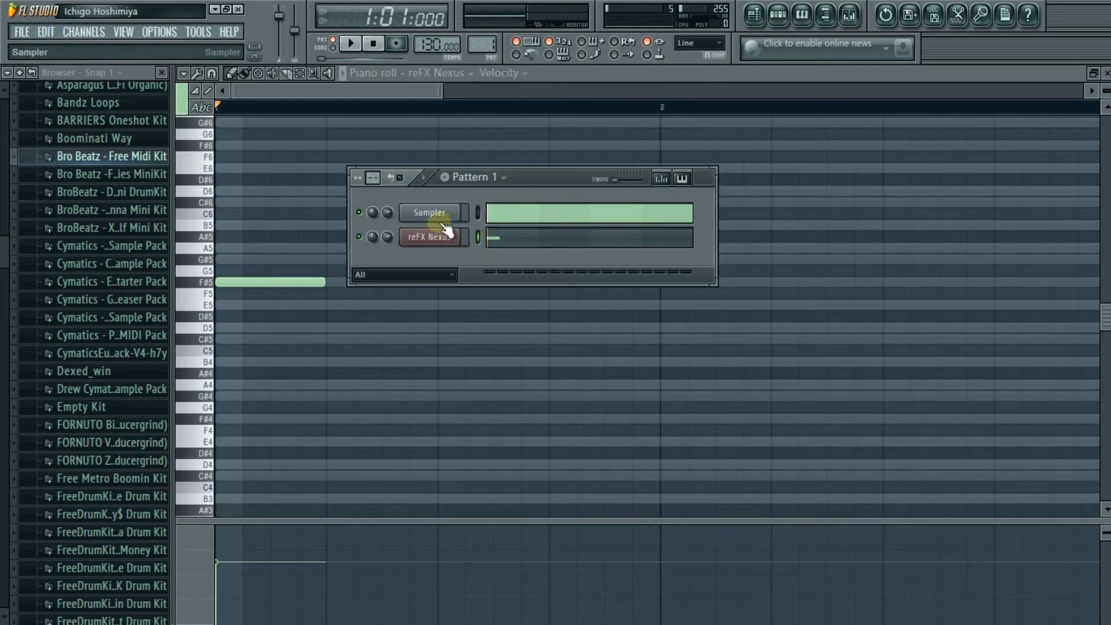
pyautogui.click(430, 237)
pyautogui.scroll(-10, 528, 370)
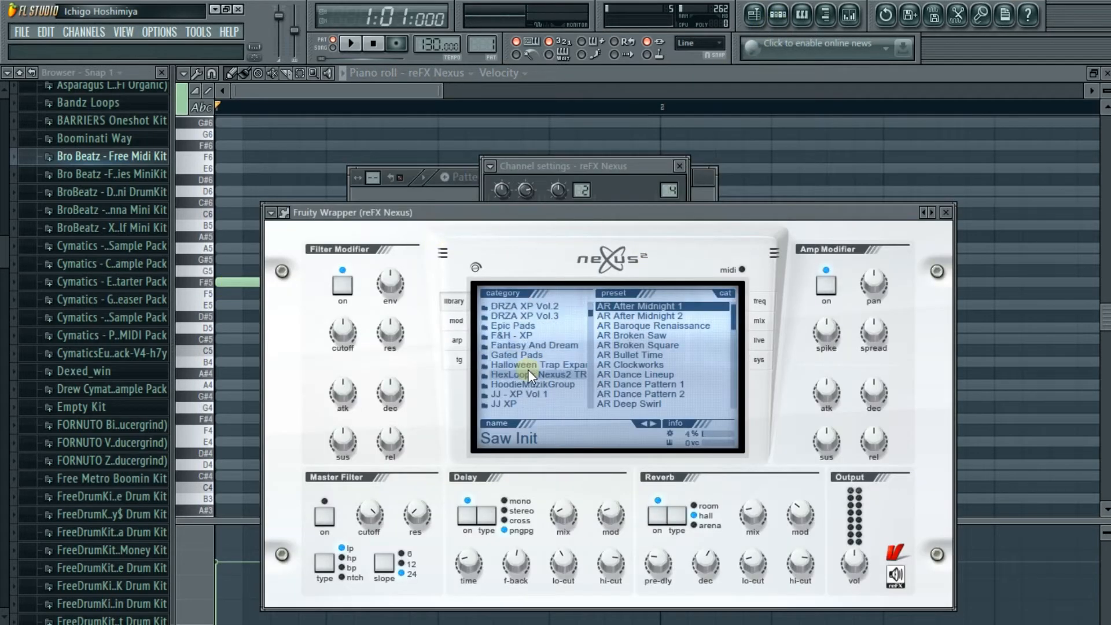
pyautogui.scroll(-4, 528, 369)
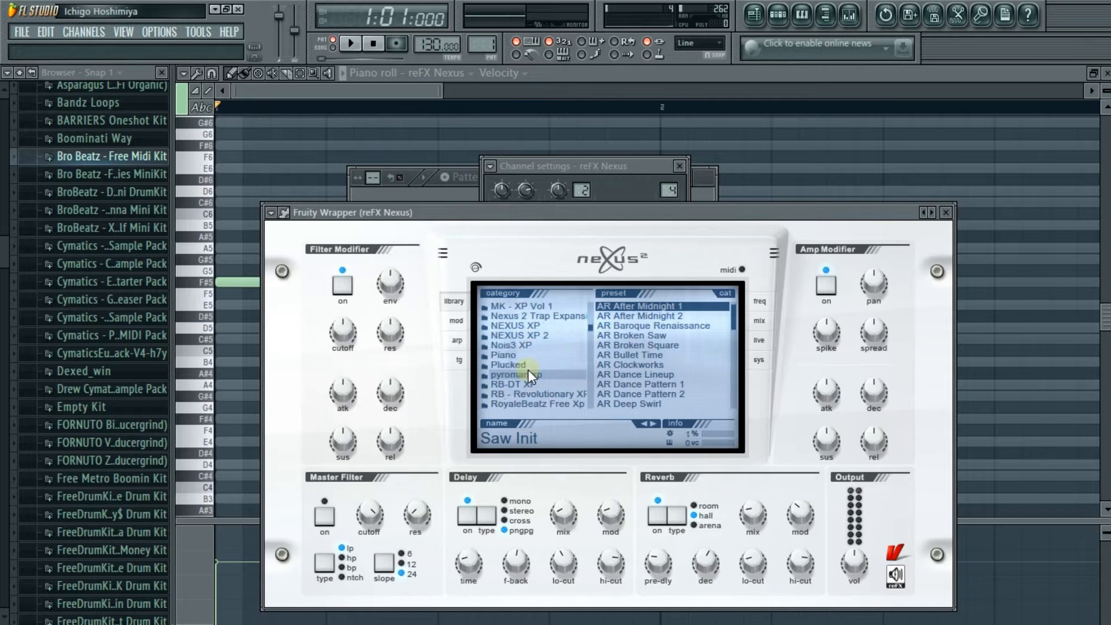
pyautogui.click(537, 335)
pyautogui.moveTo(731, 317); pyautogui.dragTo(713, 355)
pyautogui.click(692, 348)
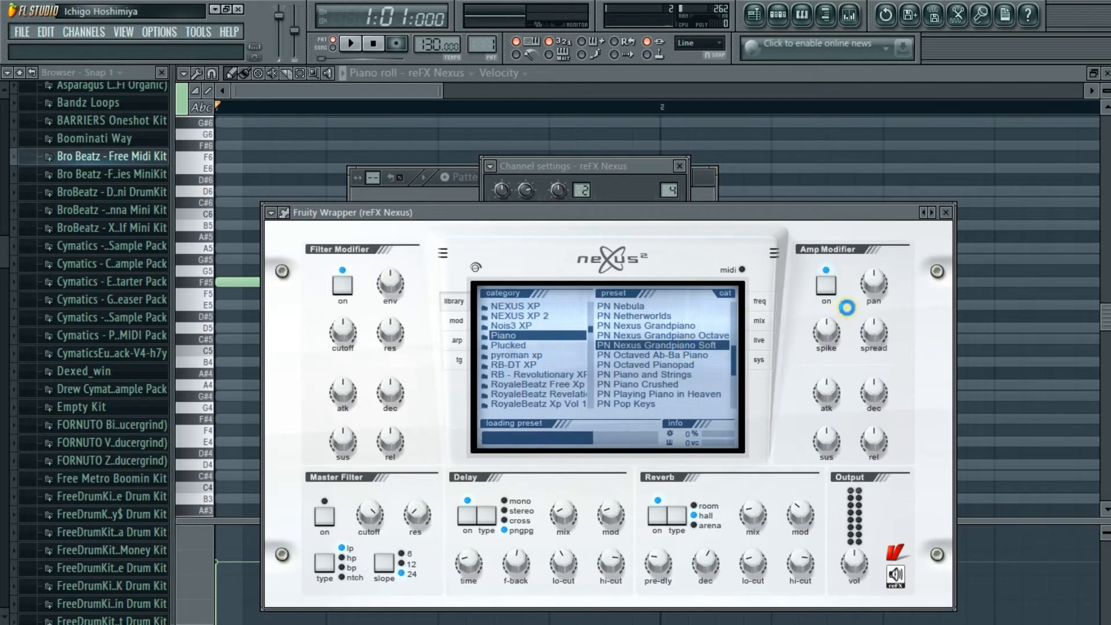
pyautogui.click(946, 213)
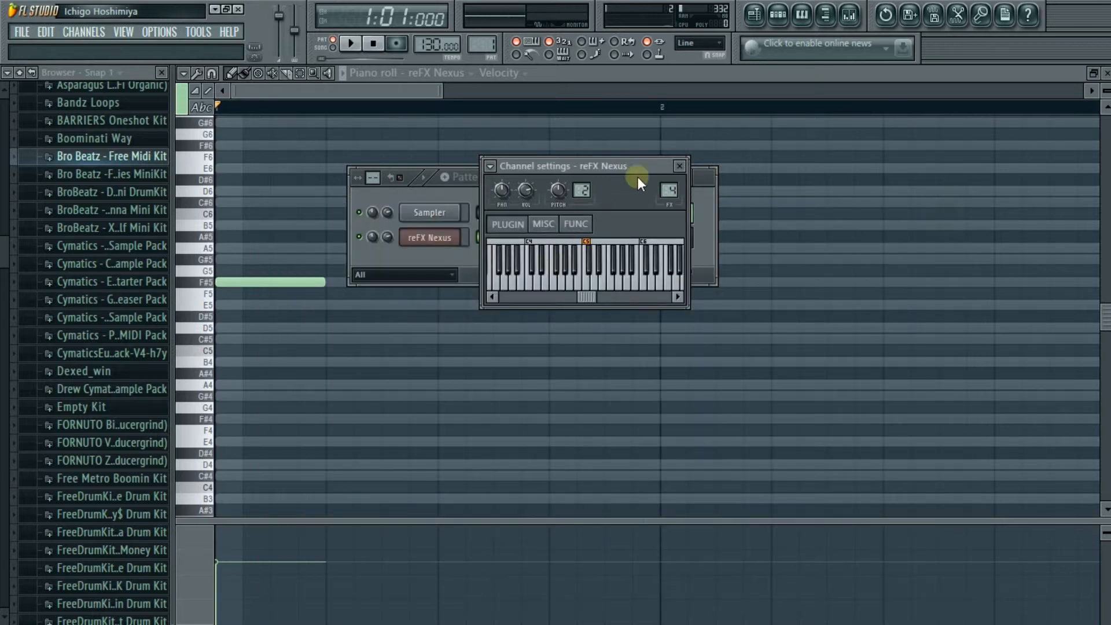
pyautogui.click(680, 167)
# Lengthen the F#5 note to two bars, ending at the start of bar 3.
pyautogui.click(441, 358)
pyautogui.scroll(-5, 358, 291)
pyautogui.scroll(-2, 363, 297)
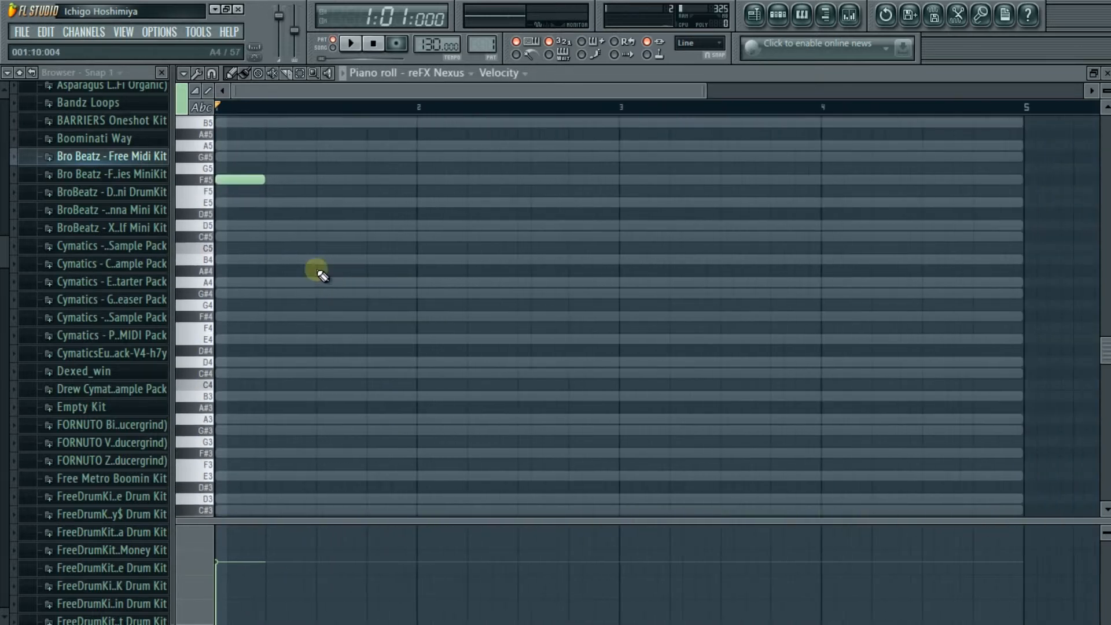
pyautogui.scroll(4, 318, 268)
pyautogui.moveTo(294, 279); pyautogui.dragTo(611, 288)
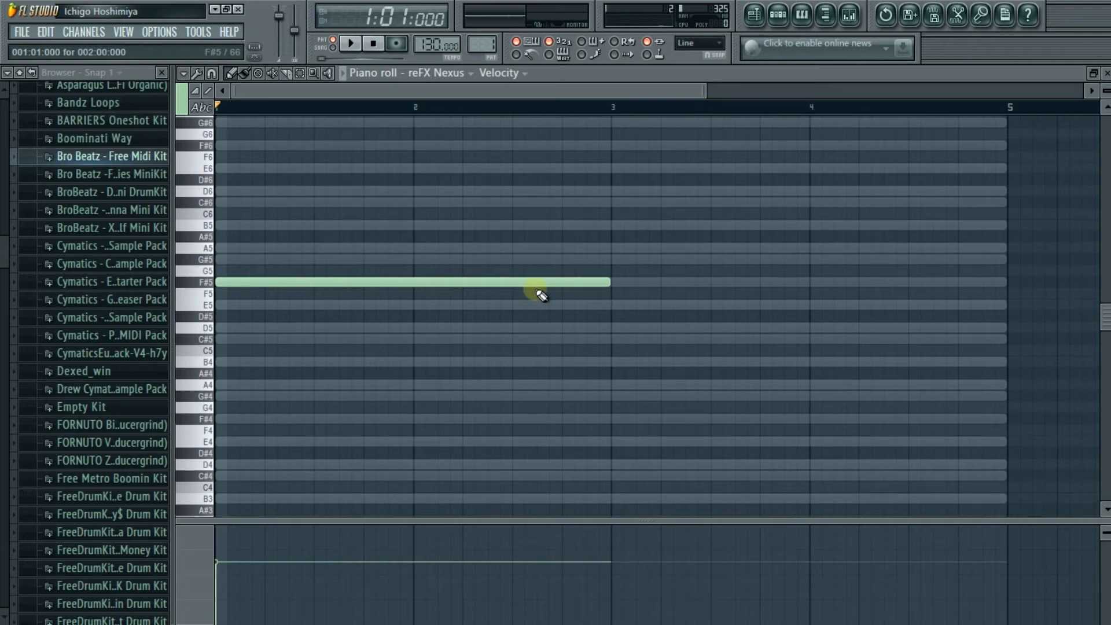
# Add a two-bar D5 note at the start of bar 3 and play the pattern back.
pyautogui.click(609, 340)
pyautogui.rightClick(616, 340)
pyautogui.click(613, 328)
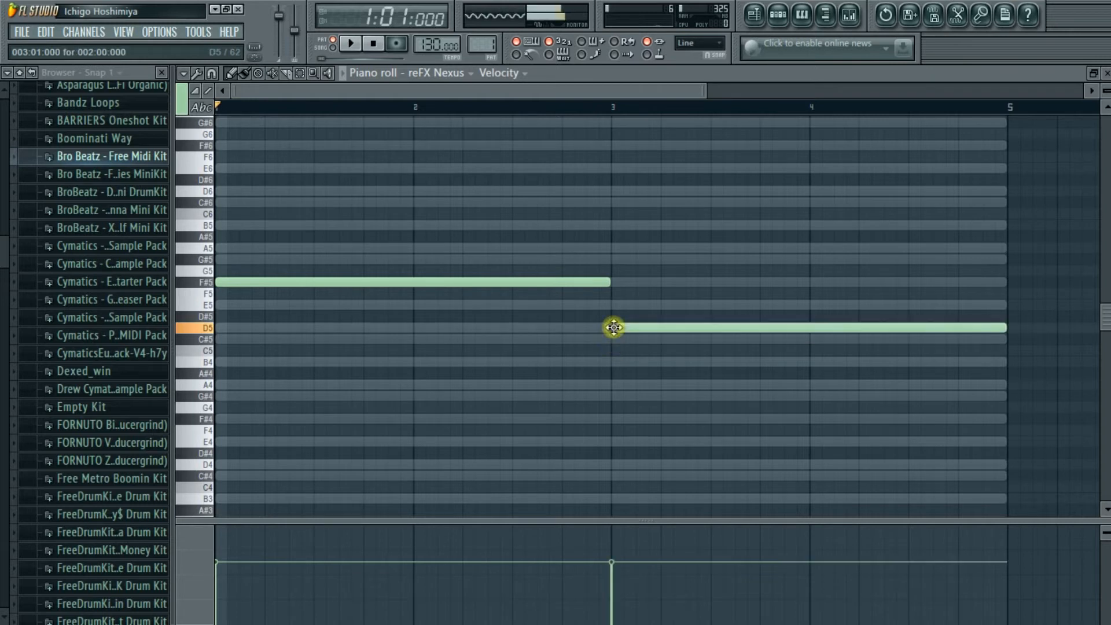
pyautogui.press('space')
pyautogui.scroll(-4, 613, 327)
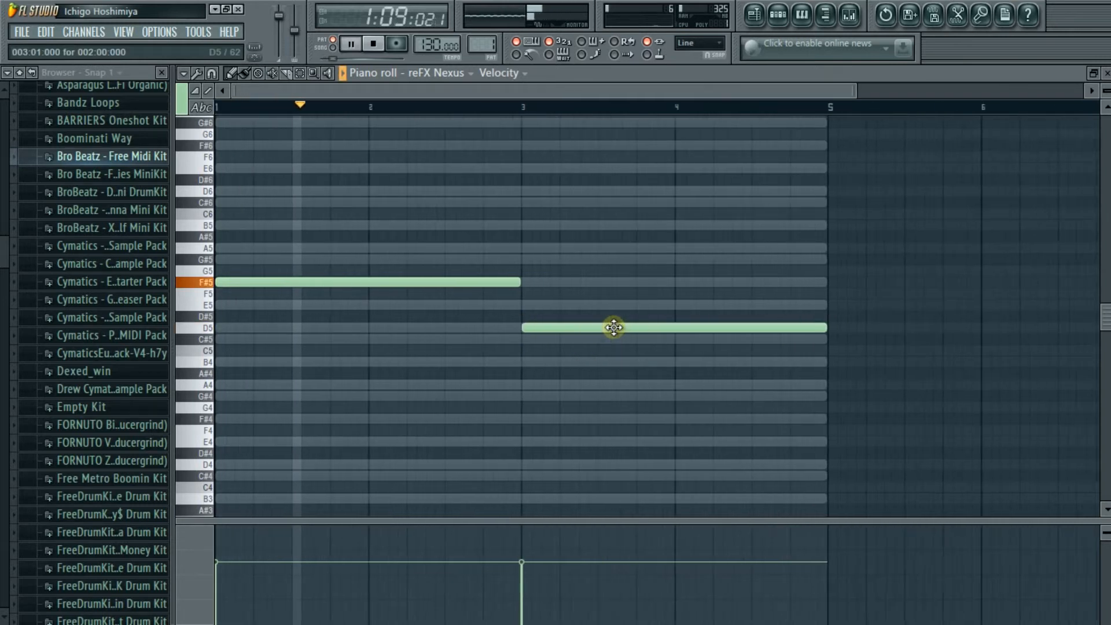
pyautogui.press('space')
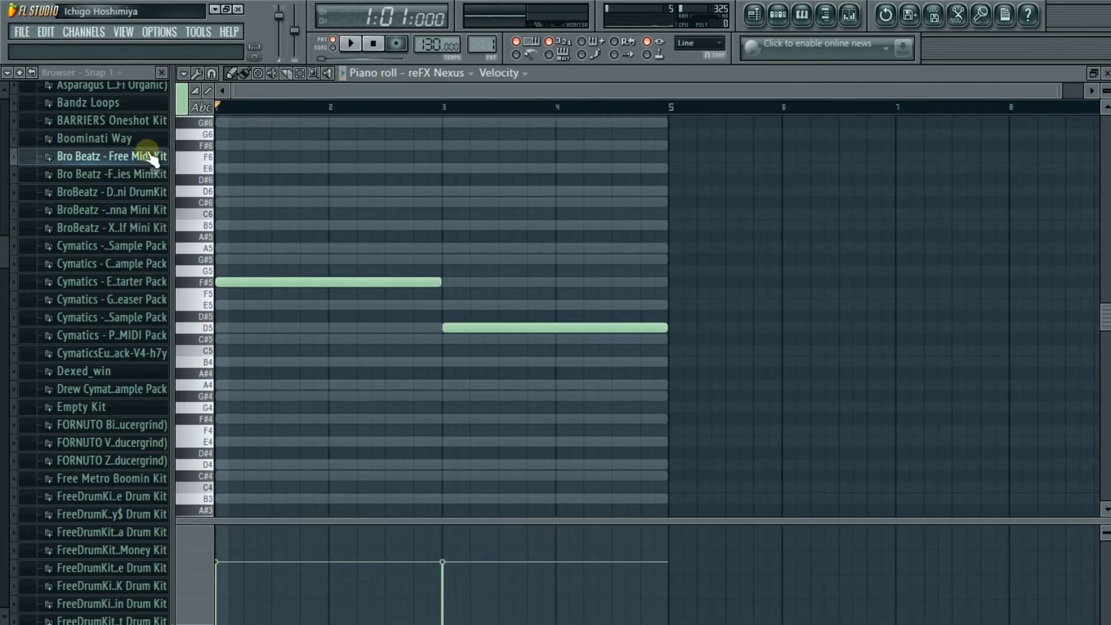
# Stack two-bar C#6 and F#6 notes above F#5 at the start of bar 1 and play the chord.
pyautogui.click(219, 200)
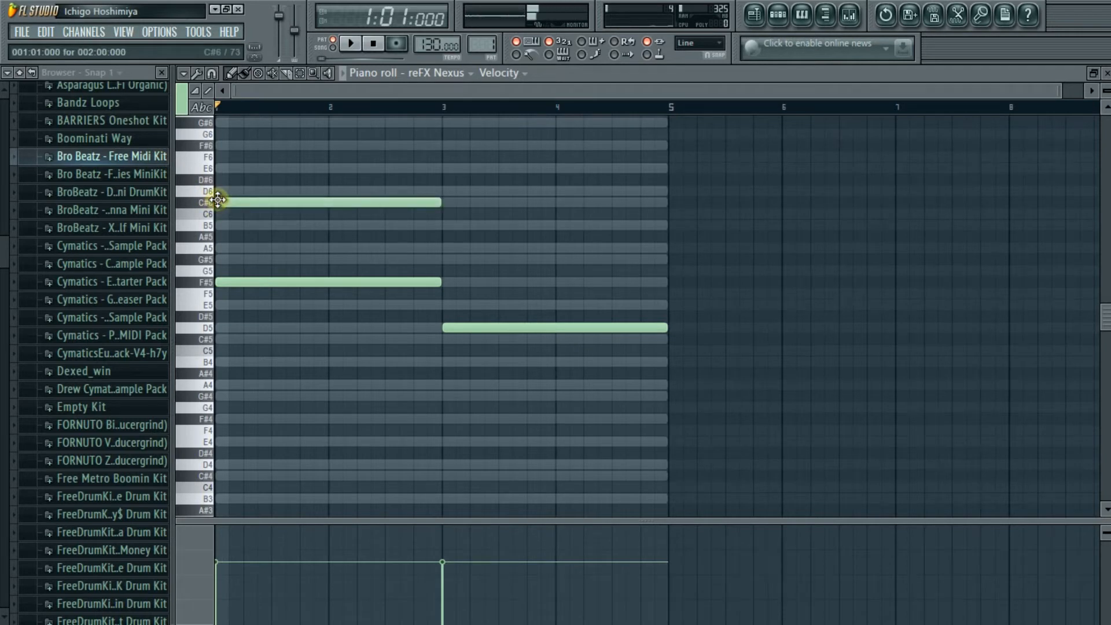
pyautogui.scroll(3, 220, 197)
pyautogui.click(220, 181)
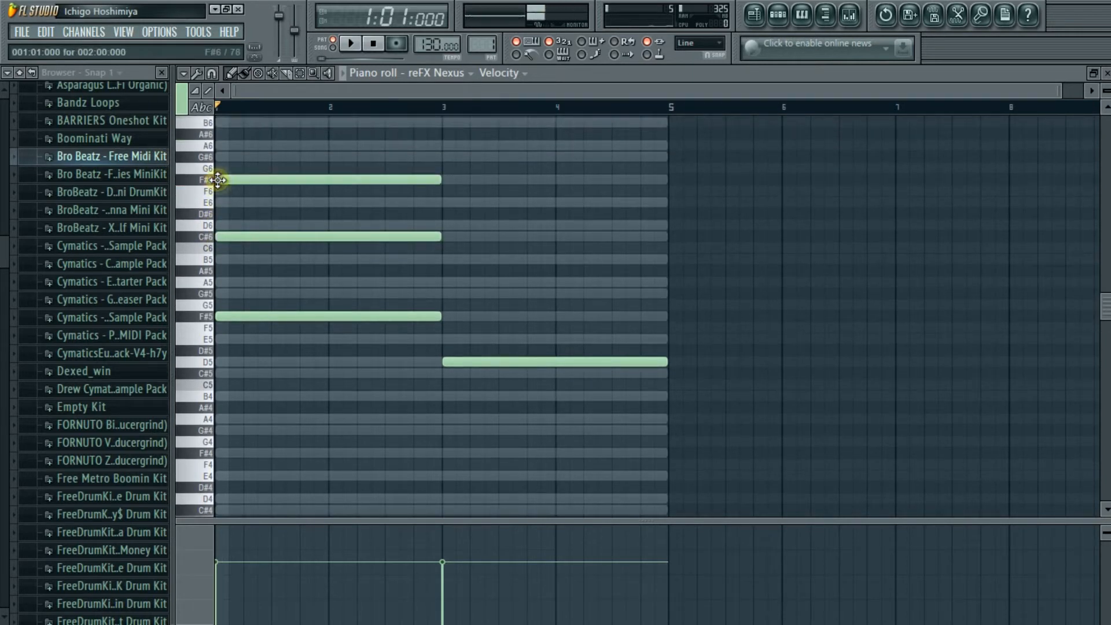
pyautogui.press('space')
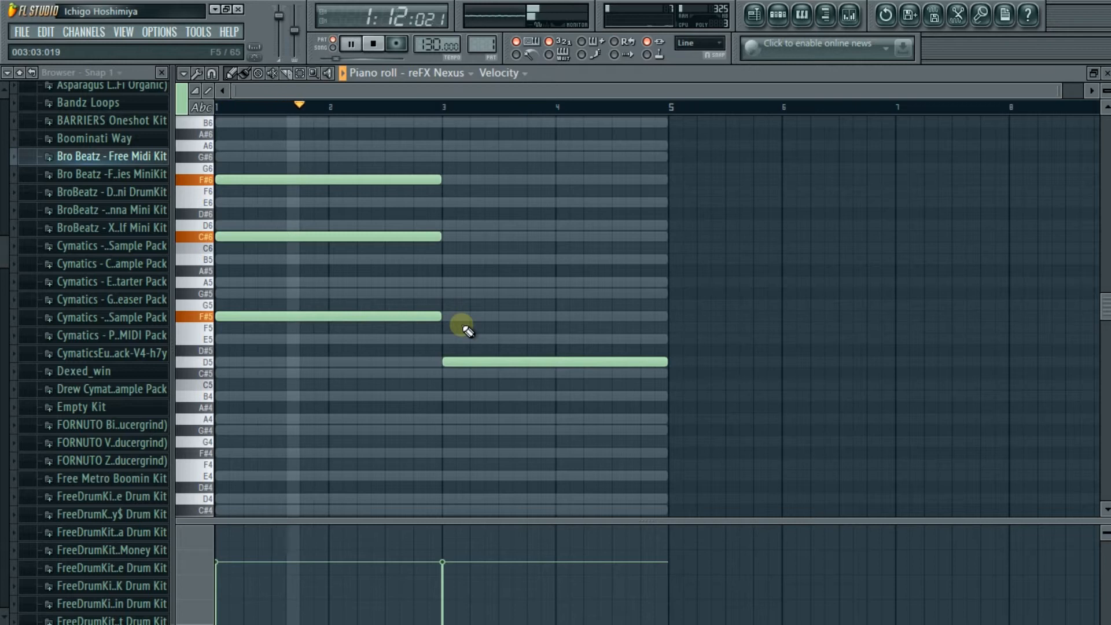
pyautogui.press('space')
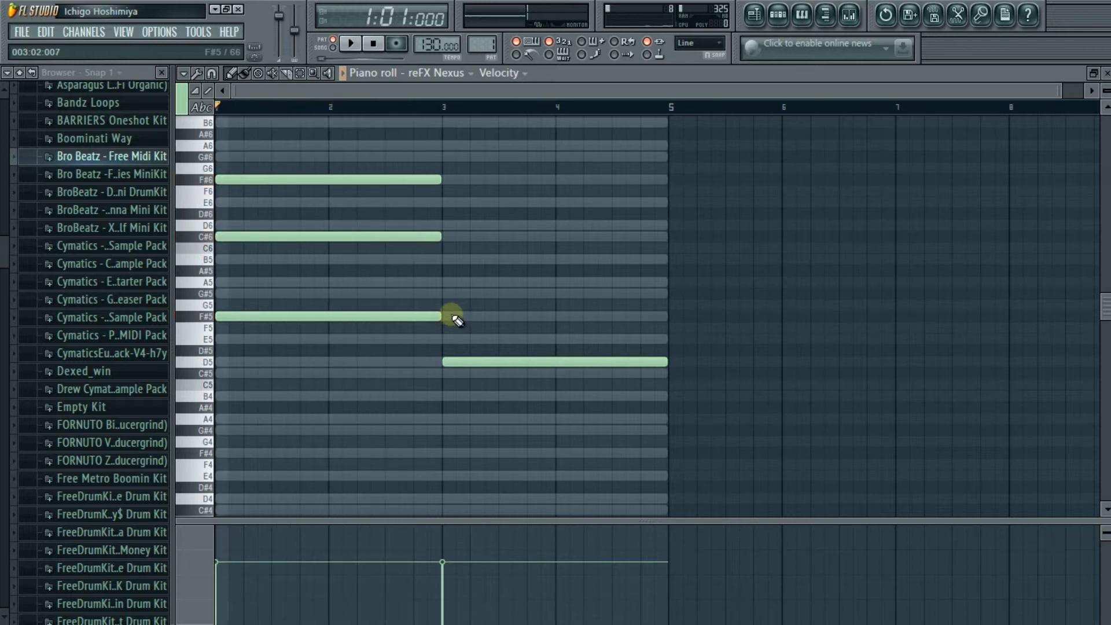
# Stack two-bar A5 and D6 notes above D5 at bar 3, and add a two-bar C#7 note at bar 1.
pyautogui.click(444, 282)
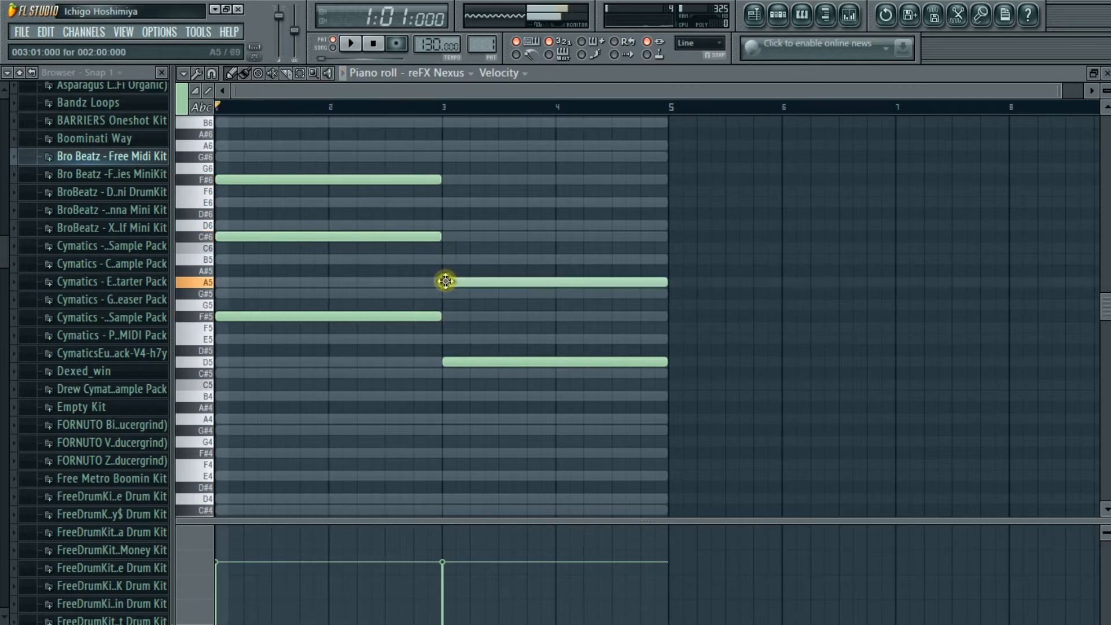
pyautogui.click(446, 226)
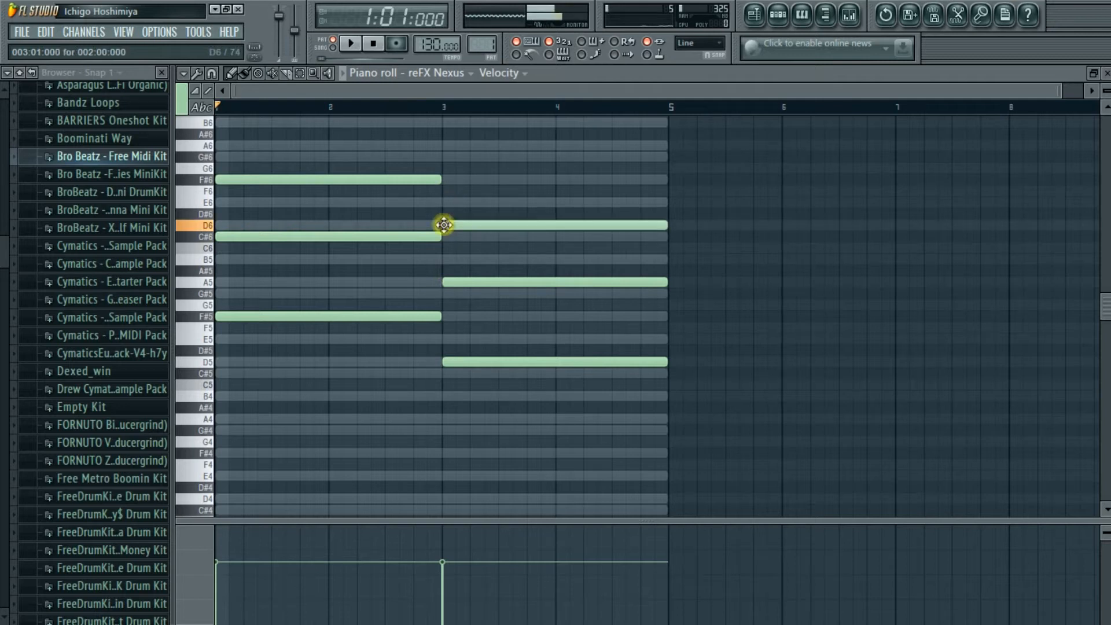
pyautogui.press('space')
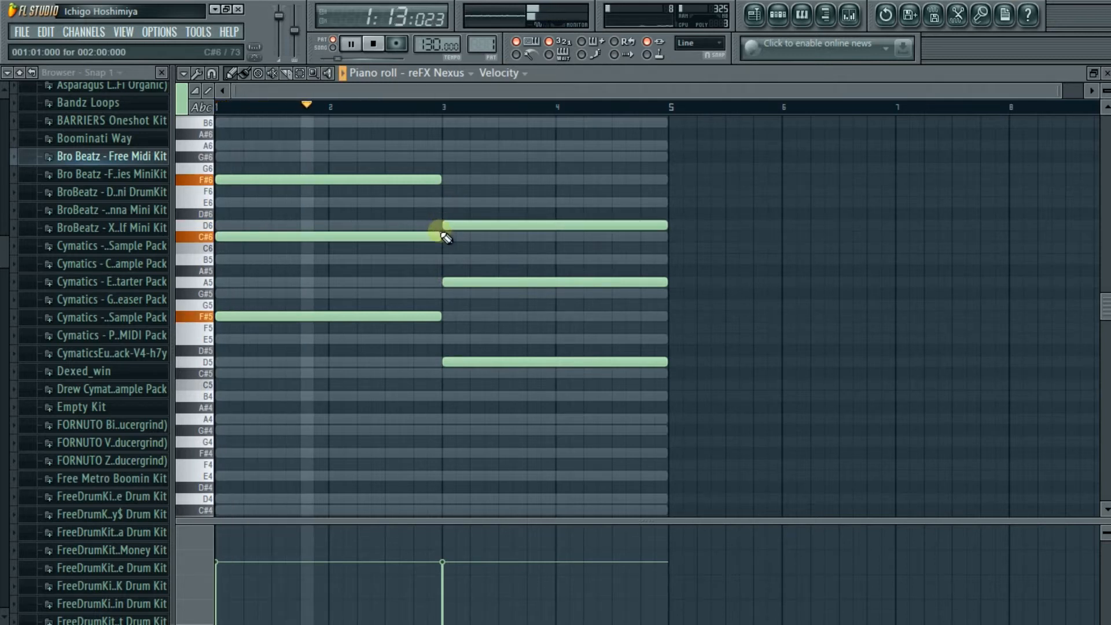
pyautogui.scroll(3, 443, 229)
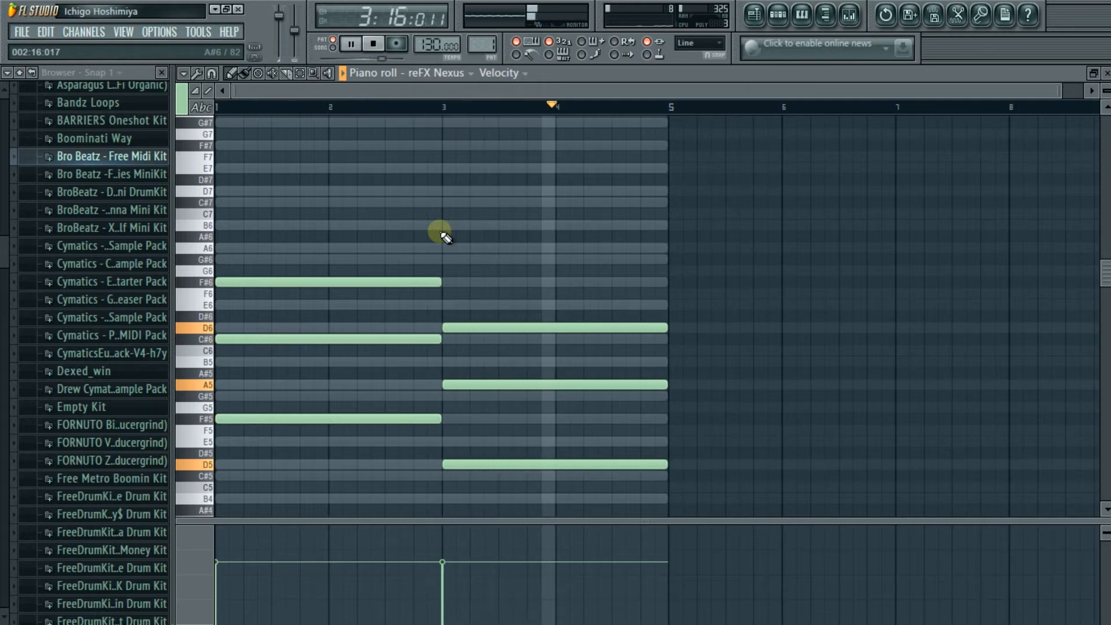
pyautogui.press('space')
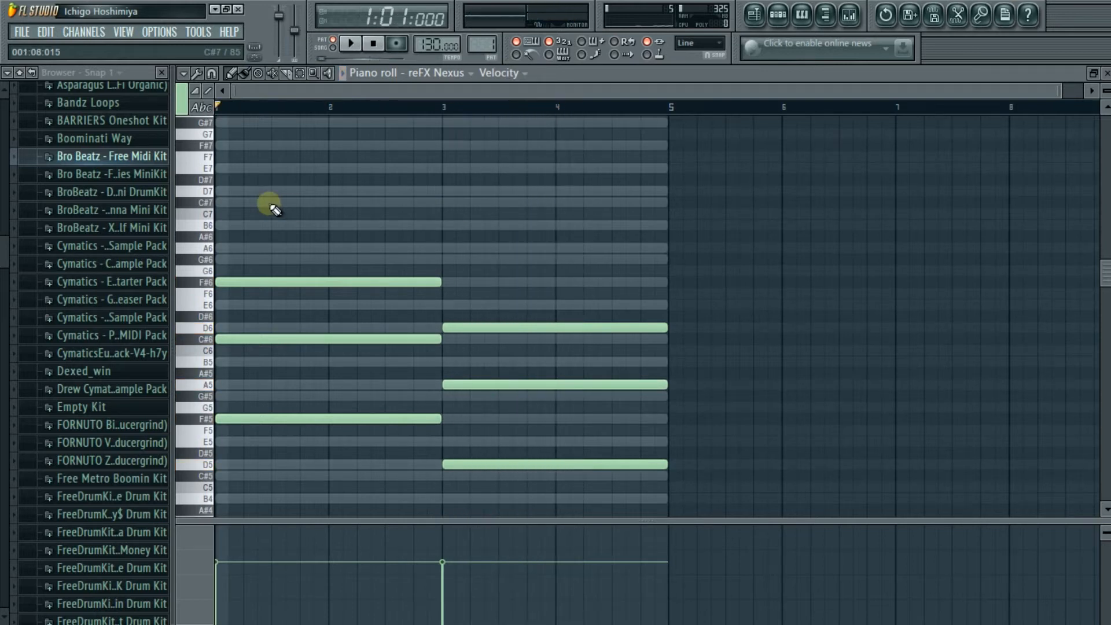
pyautogui.click(220, 203)
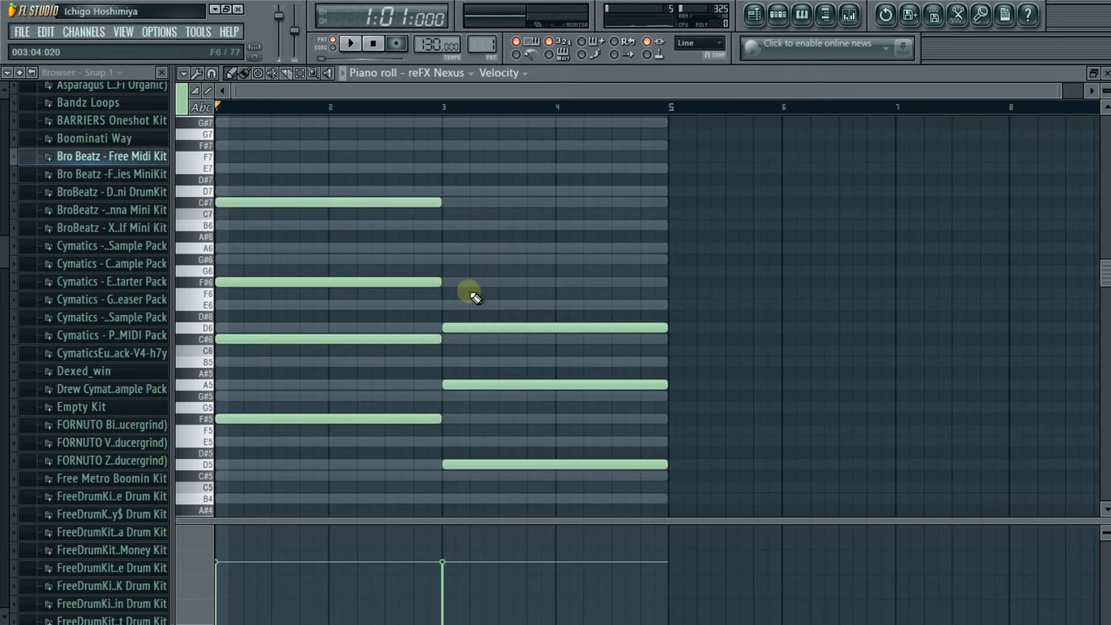
pyautogui.click(443, 248)
pyautogui.rightClick(443, 248)
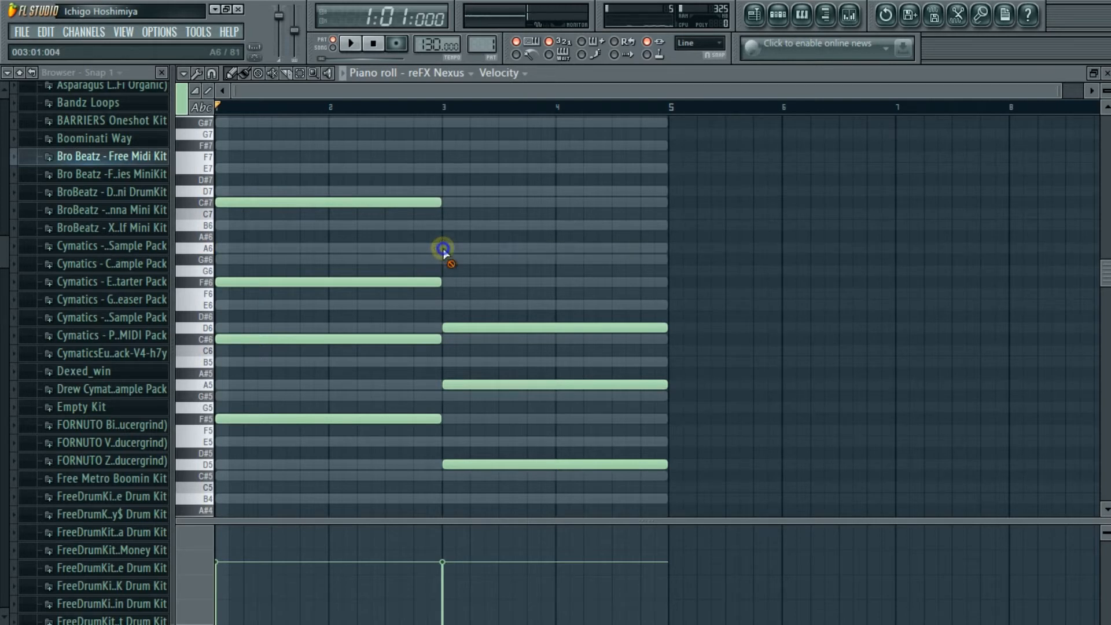
pyautogui.click(446, 259)
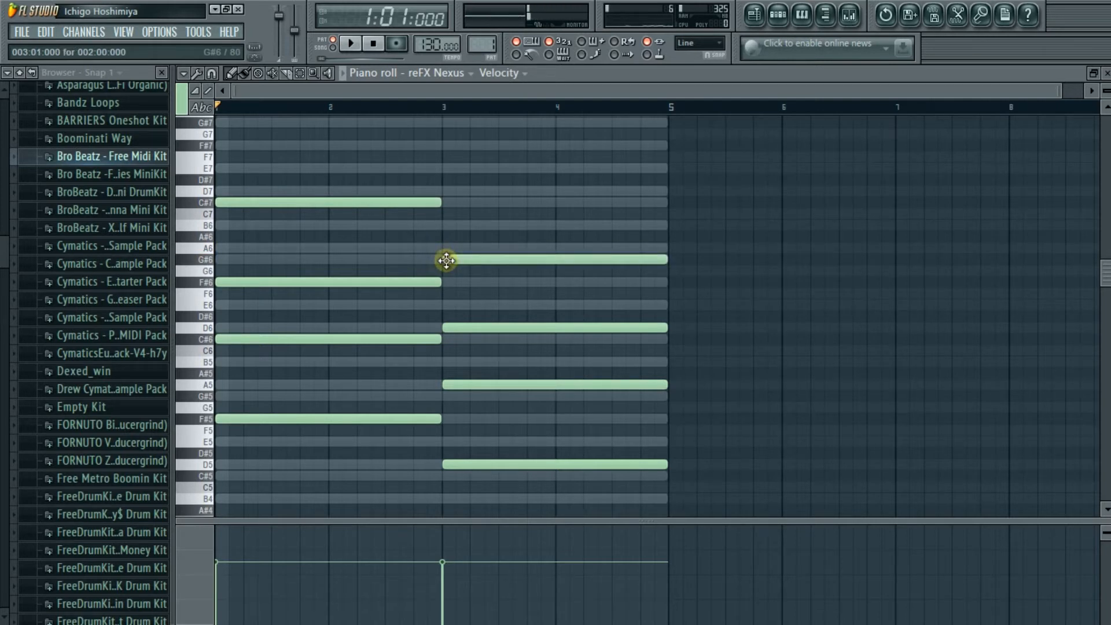
pyautogui.press('space')
pyautogui.press('space')
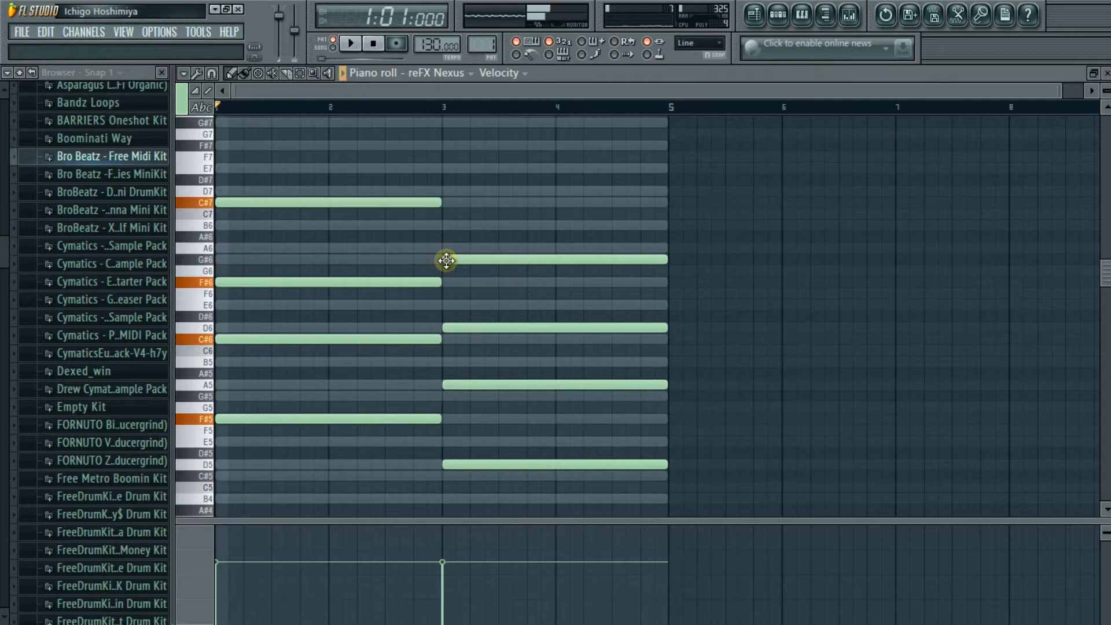
pyautogui.rightClick(446, 259)
# Add a two-bar A6 note at bar 3 and transpose all the chord notes down one octave.
pyautogui.click(445, 250)
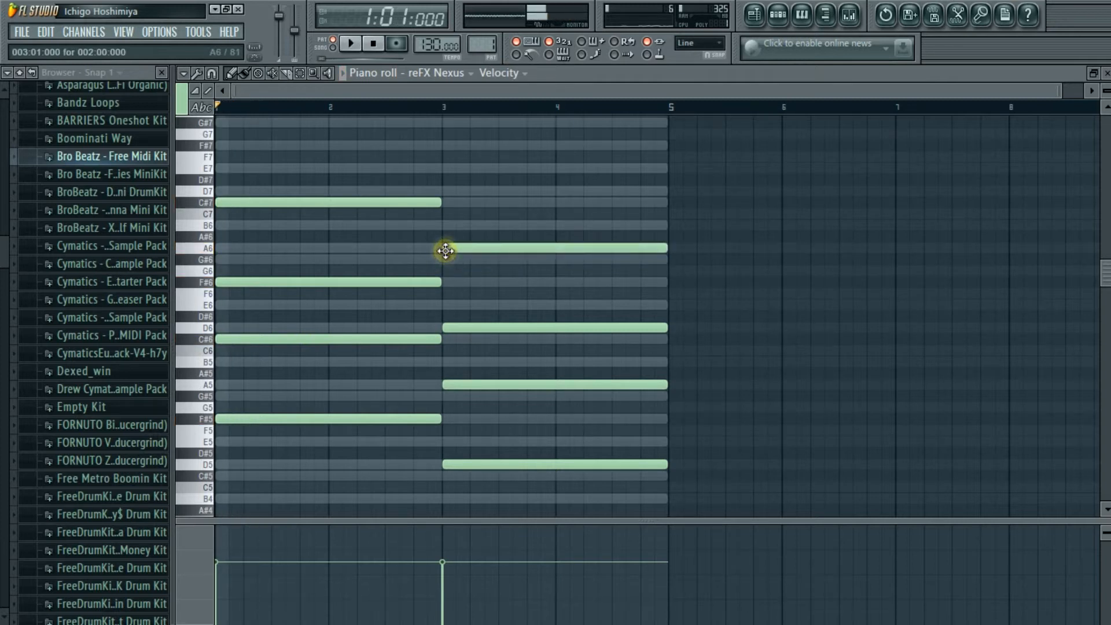
pyautogui.press('space')
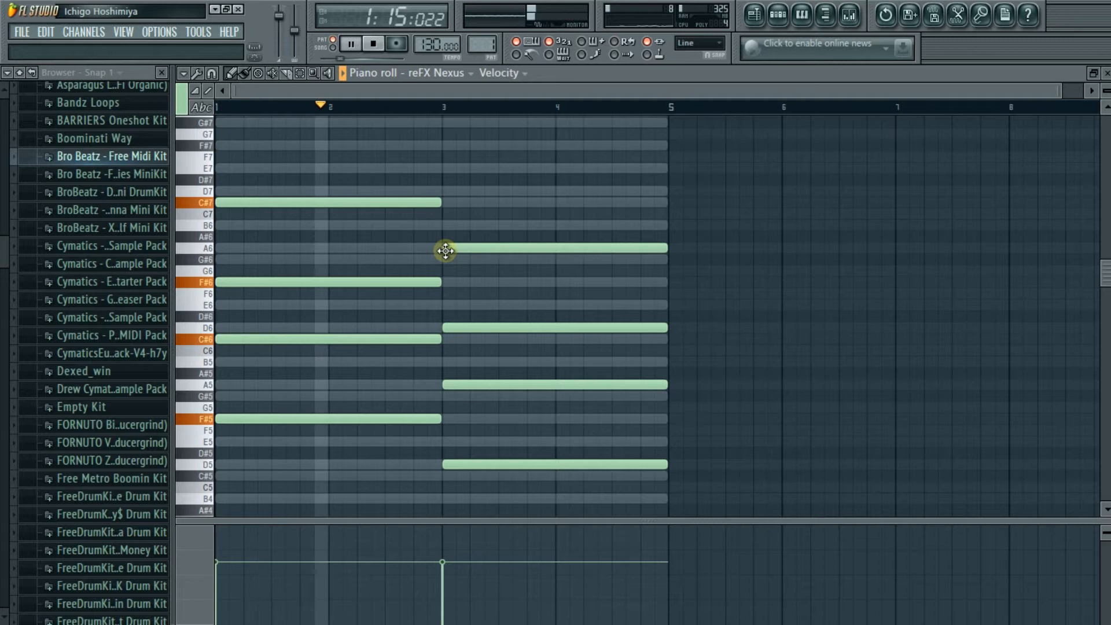
pyautogui.scroll(-5, 449, 255)
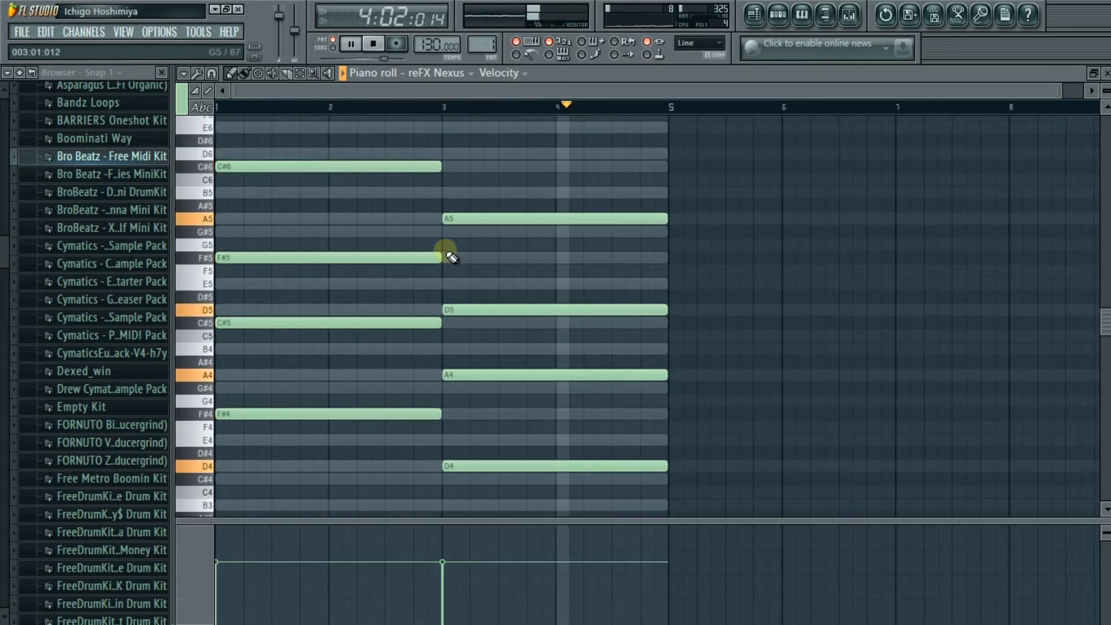
pyautogui.press('space')
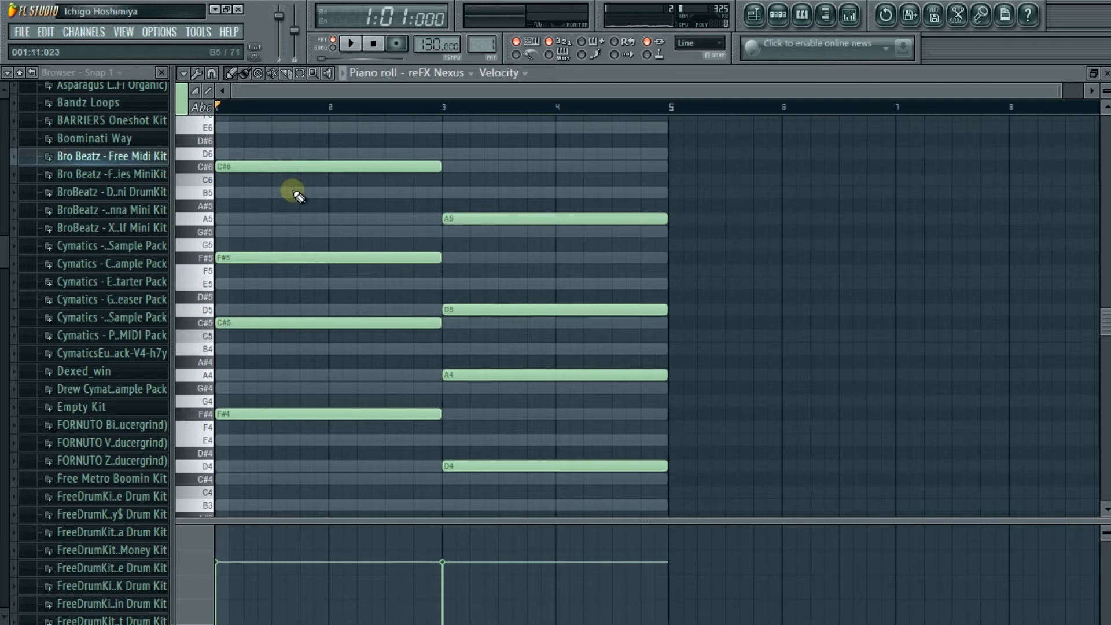
pyautogui.scroll(3, 296, 195)
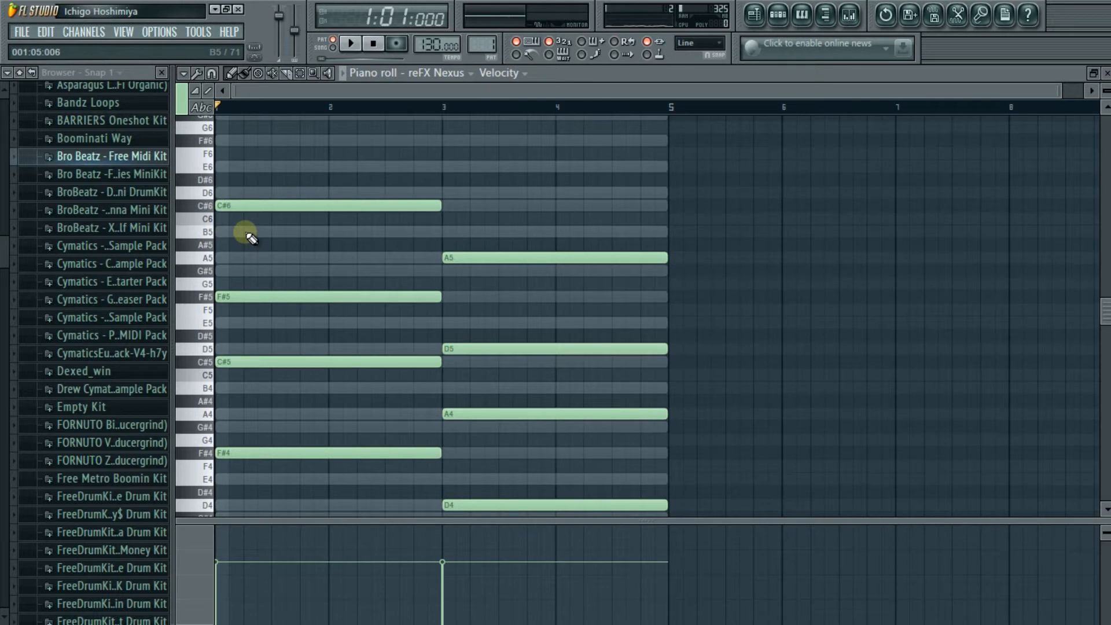
pyautogui.press('space')
pyautogui.press('space')
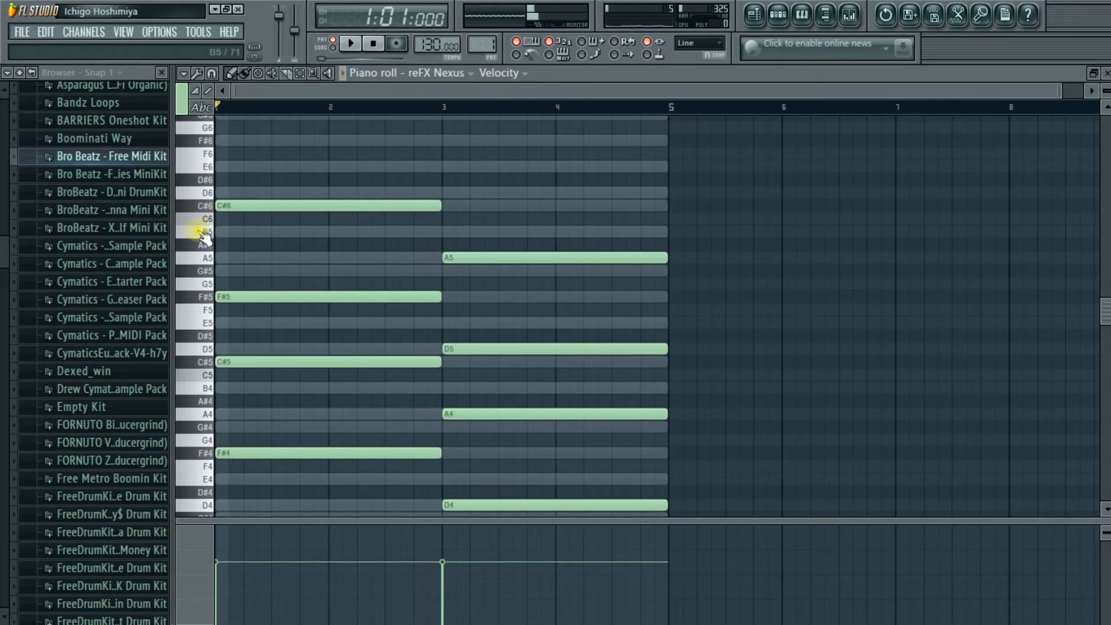
pyautogui.click(250, 233)
pyautogui.press('space')
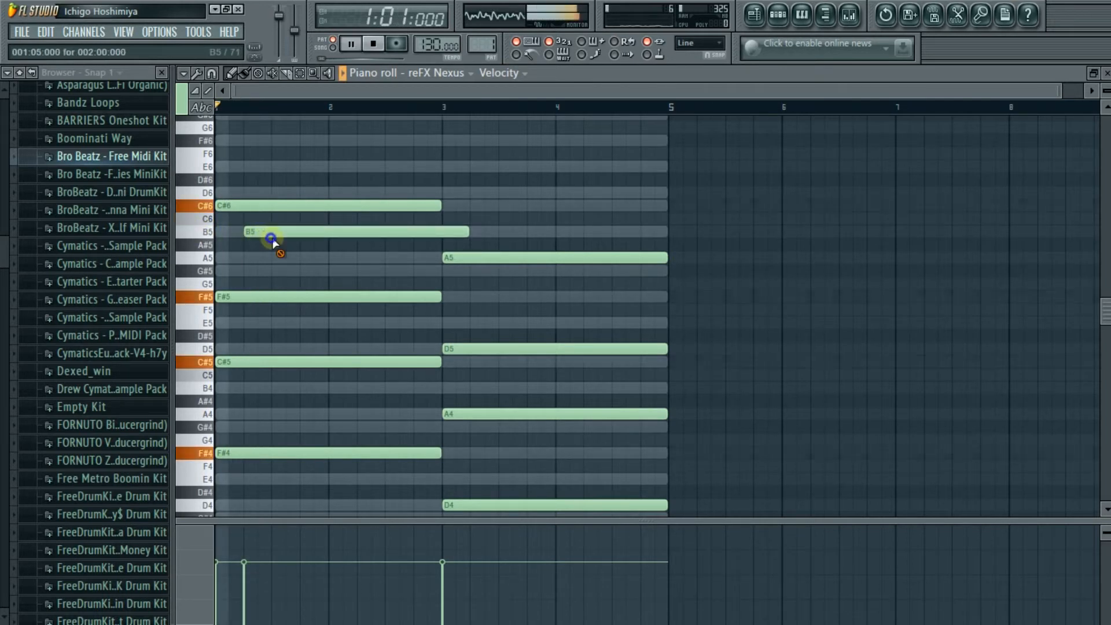
pyautogui.rightClick(272, 239)
pyautogui.press('space')
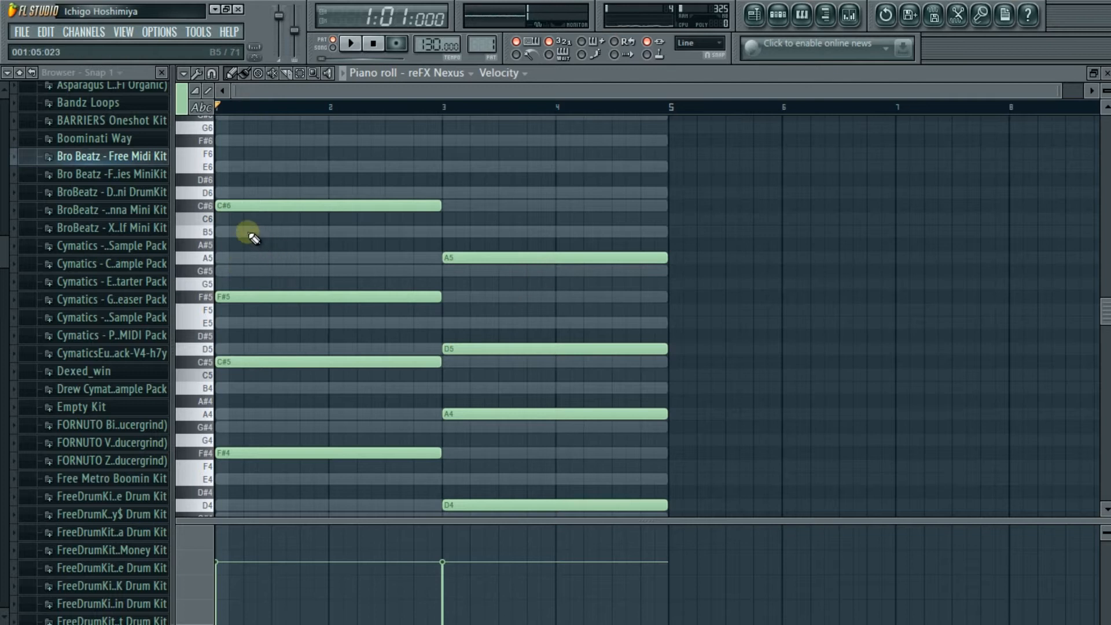
# Add a B5 note on the second beat of bar 1 and shorten it to one beat.
pyautogui.click(251, 233)
pyautogui.moveTo(468, 238); pyautogui.dragTo(270, 245)
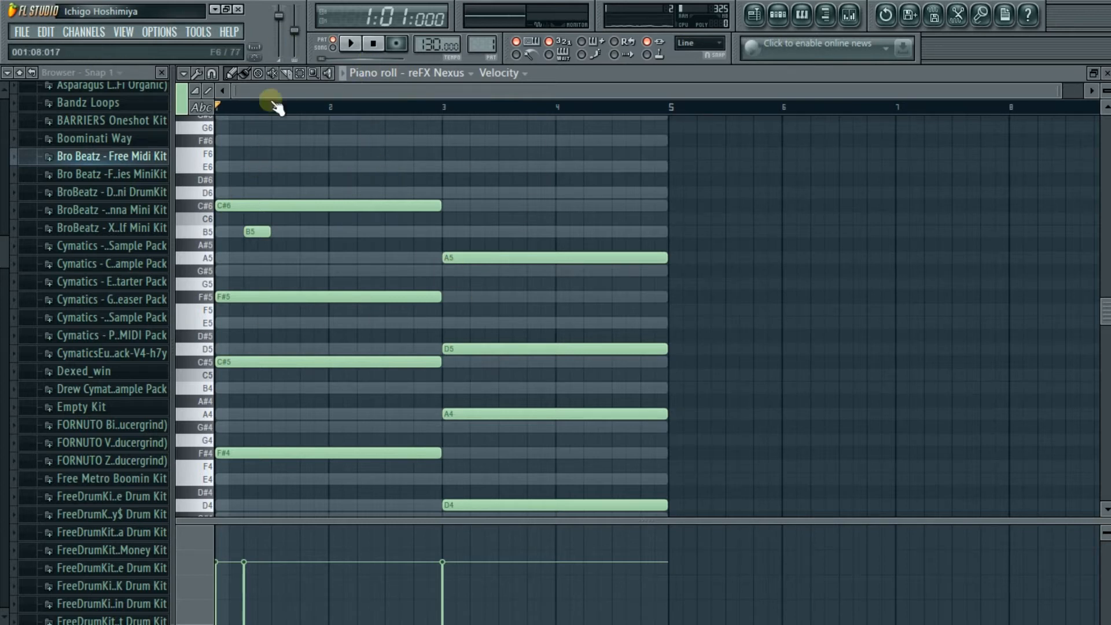
# Audition B5 and E6, add a one-beat E6 note on the fourth beat of bar 1, and play the pattern.
pyautogui.press('space')
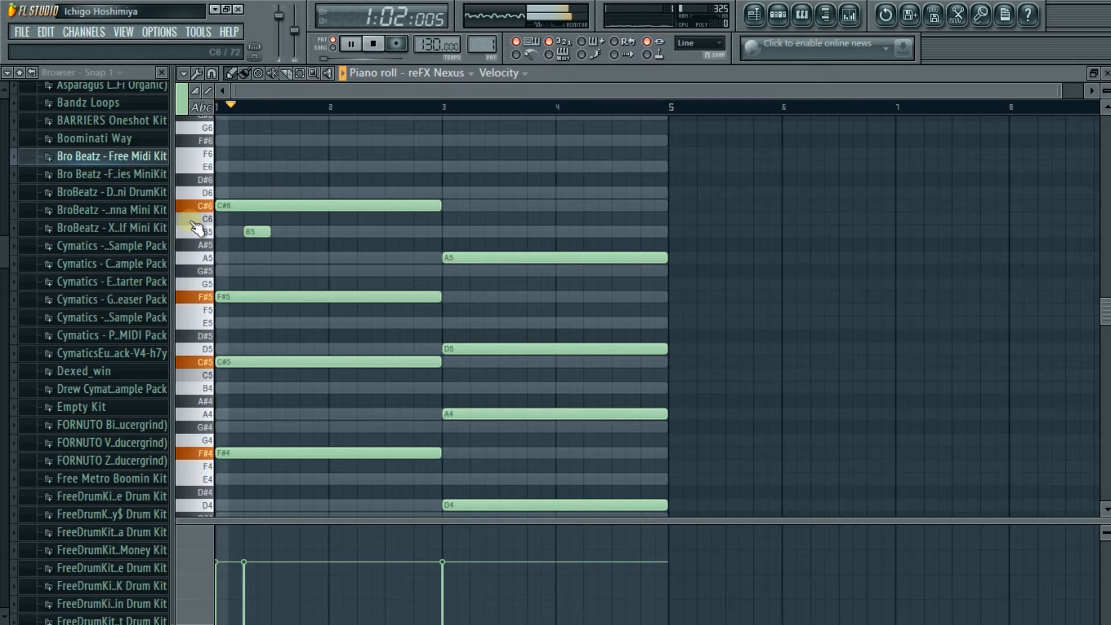
pyautogui.press('space')
pyautogui.click(200, 233)
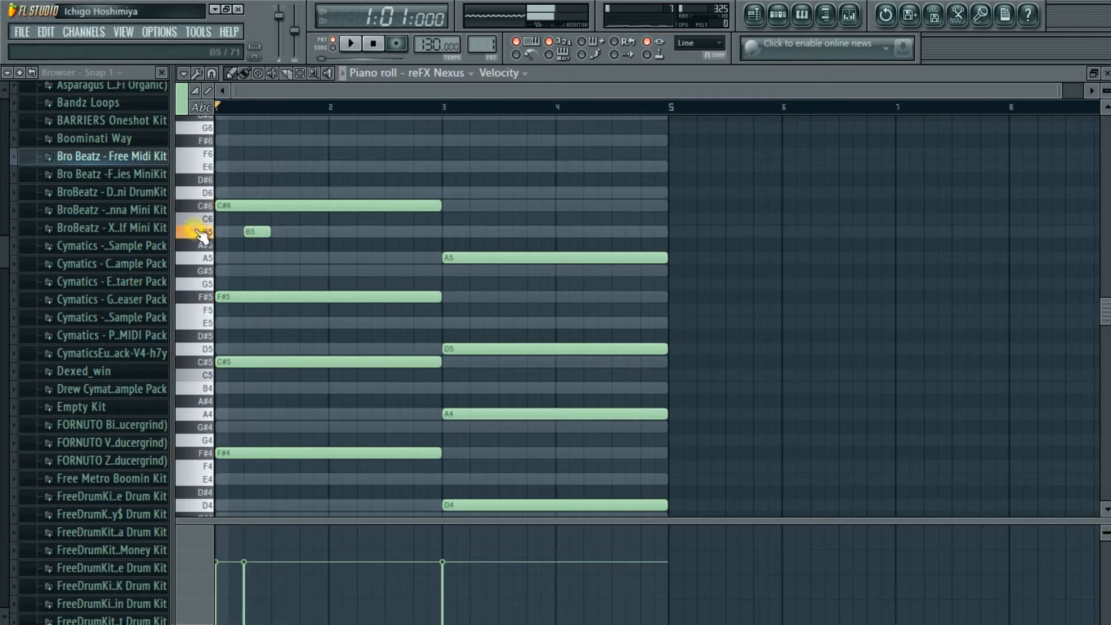
pyautogui.click(198, 233)
pyautogui.click(209, 169)
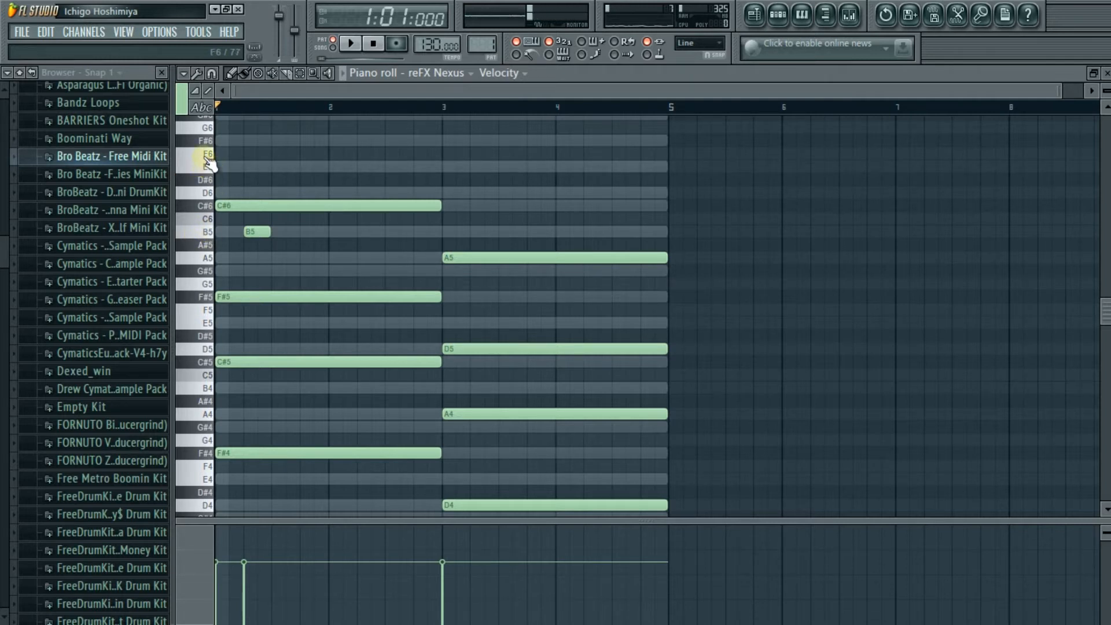
pyautogui.click(302, 167)
pyautogui.press('space')
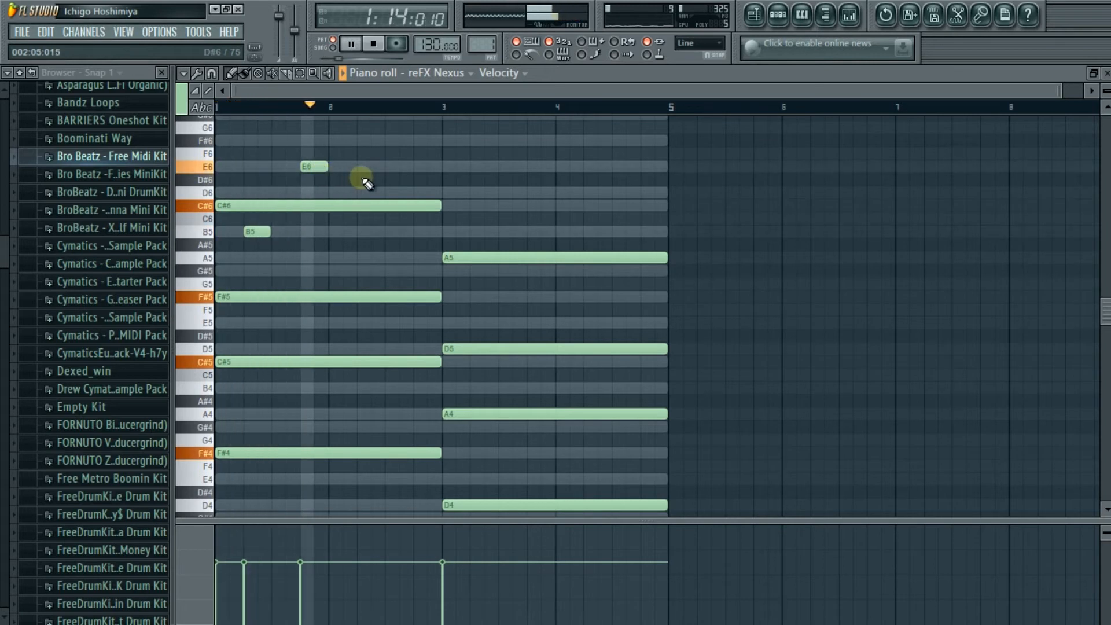
pyautogui.press('space')
pyautogui.press('space')
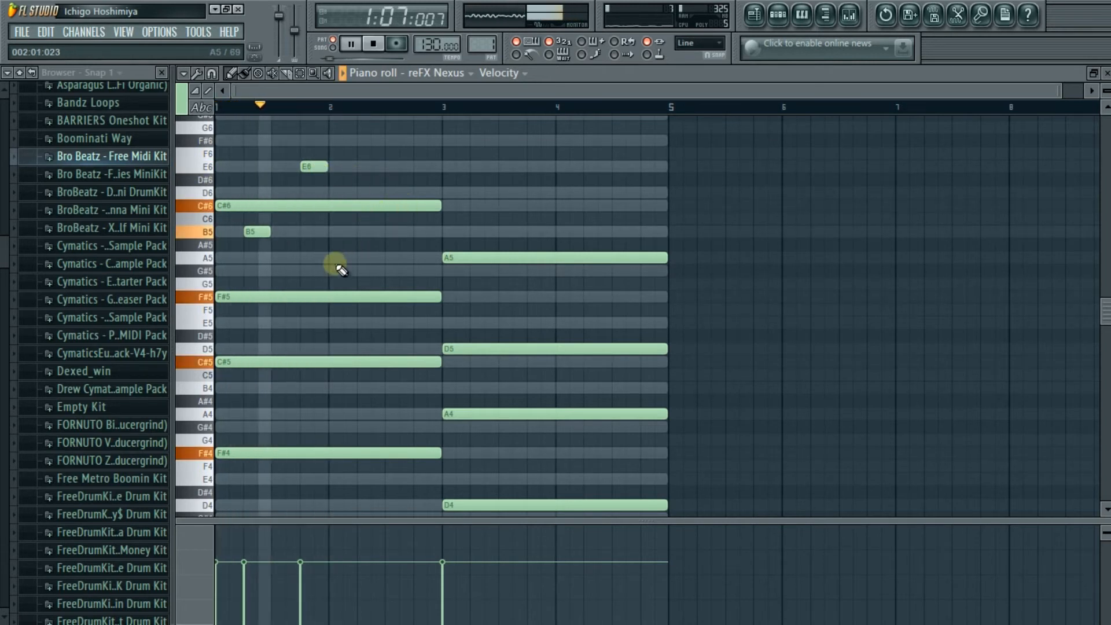
pyautogui.press('space')
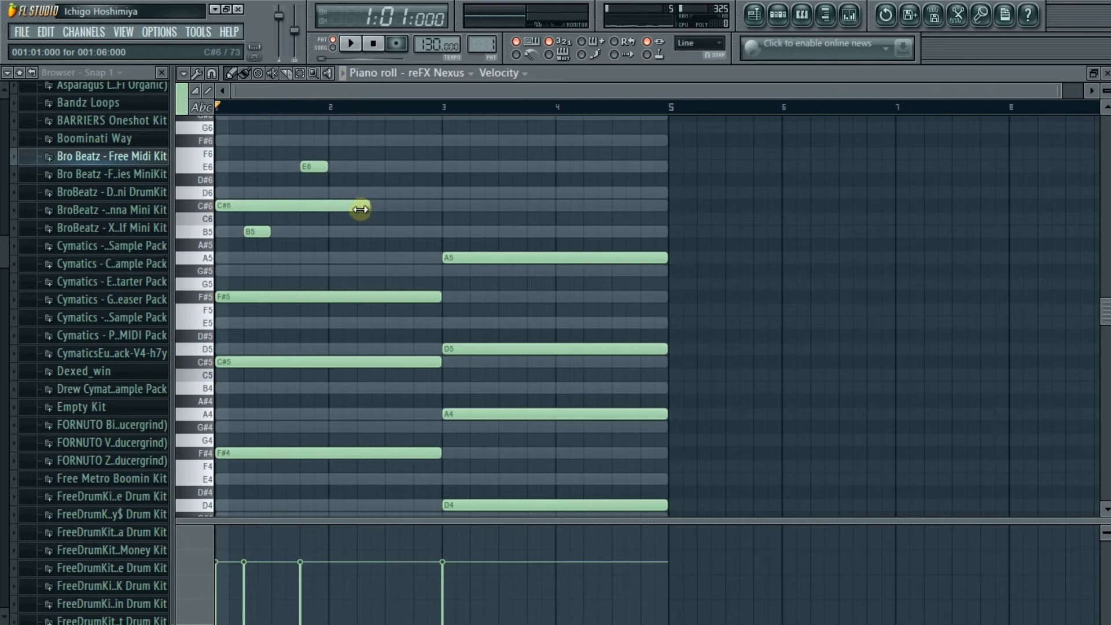
# Shorten the C#6 note to end at beat 2 of bar 2 and fill the bar's remaining three beats with a second C#6.
pyautogui.click(367, 207)
pyautogui.press('space')
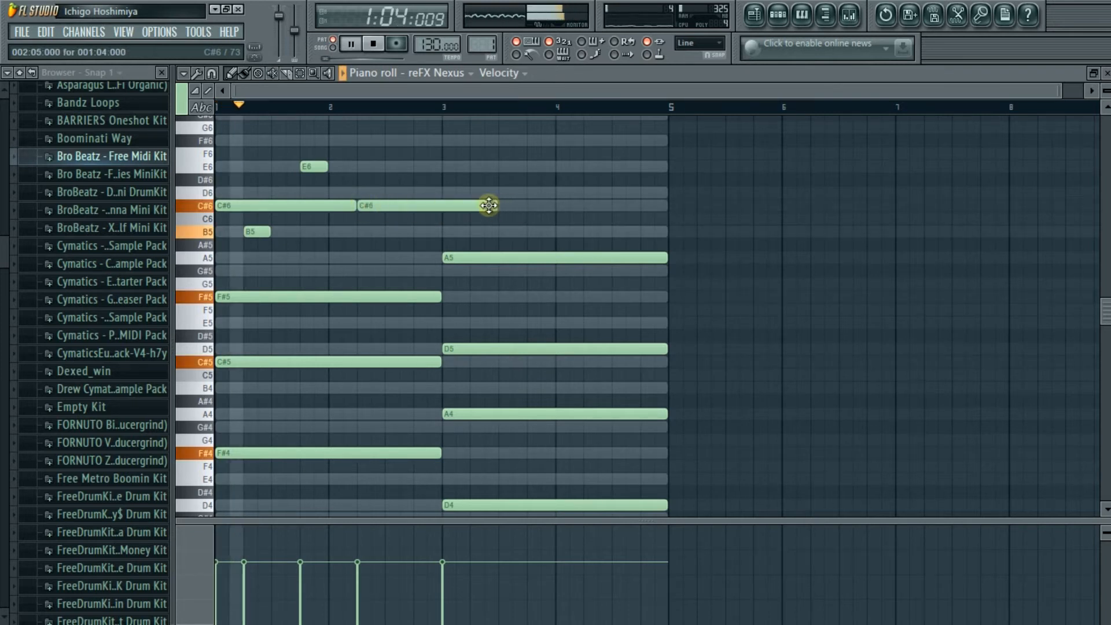
pyautogui.moveTo(494, 206); pyautogui.dragTo(440, 199)
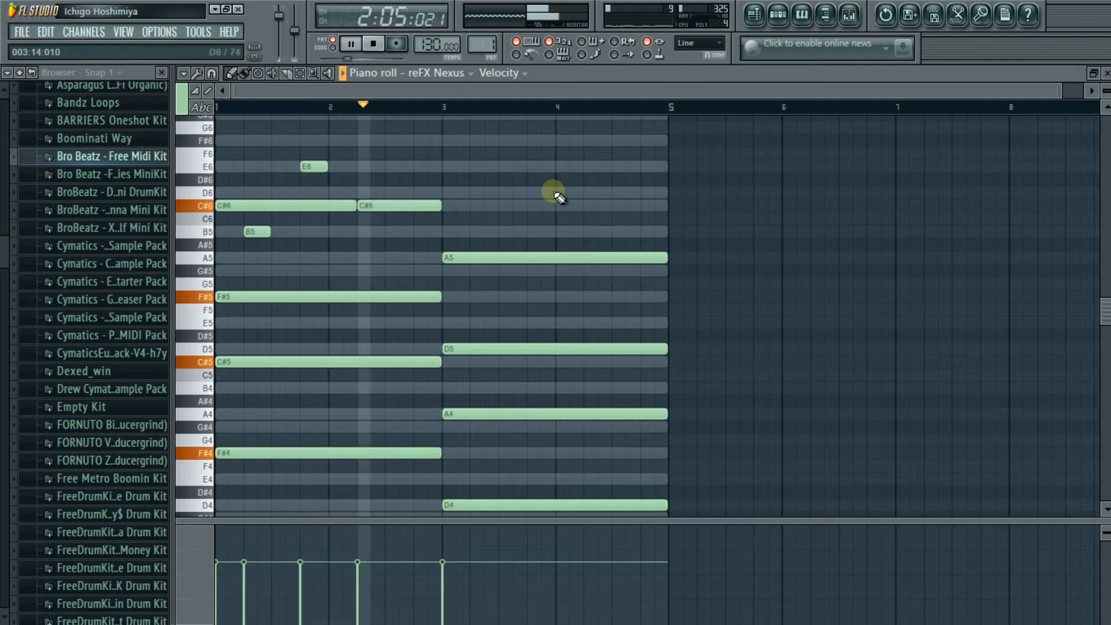
pyautogui.press('space')
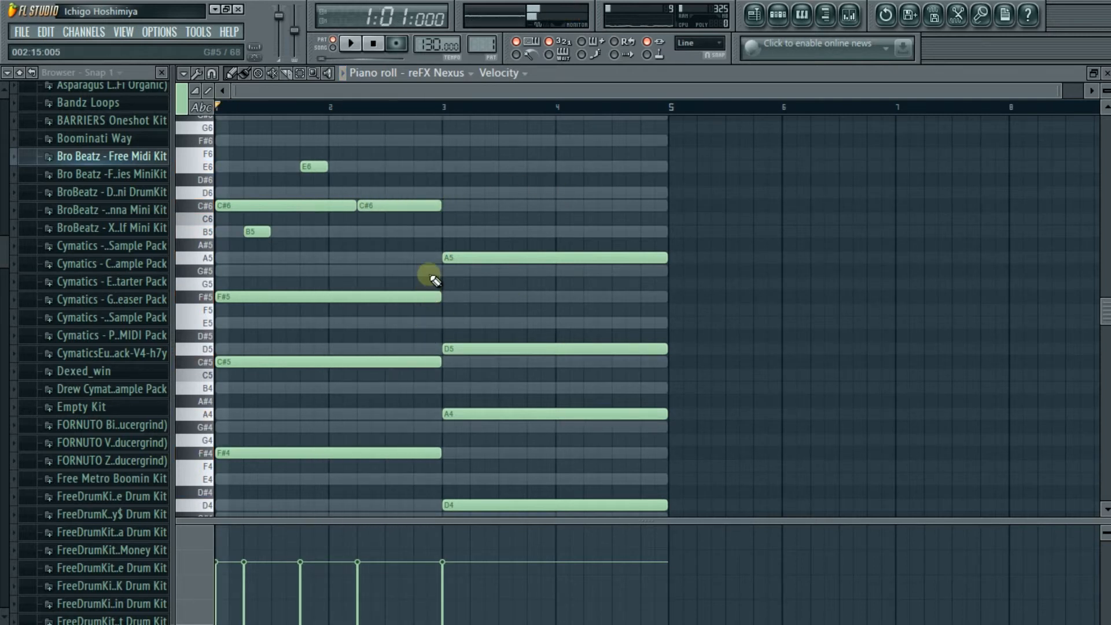
# Add a one-beat F#5 note on beat 2 and a one-beat E5 note on beat 4 of bar 3.
pyautogui.press('space')
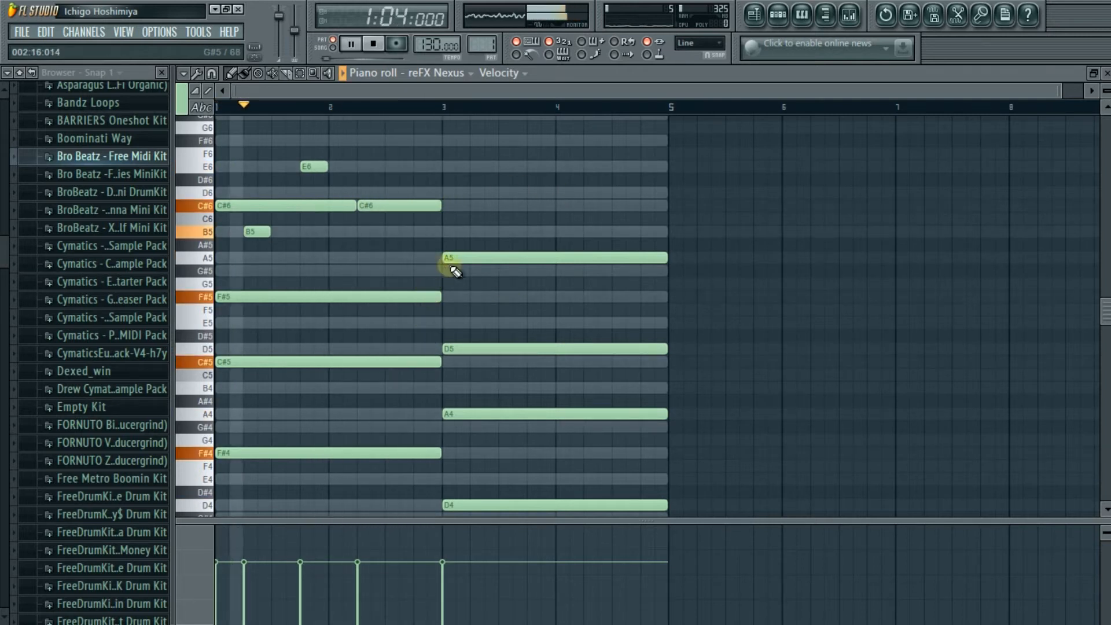
pyautogui.click(476, 297)
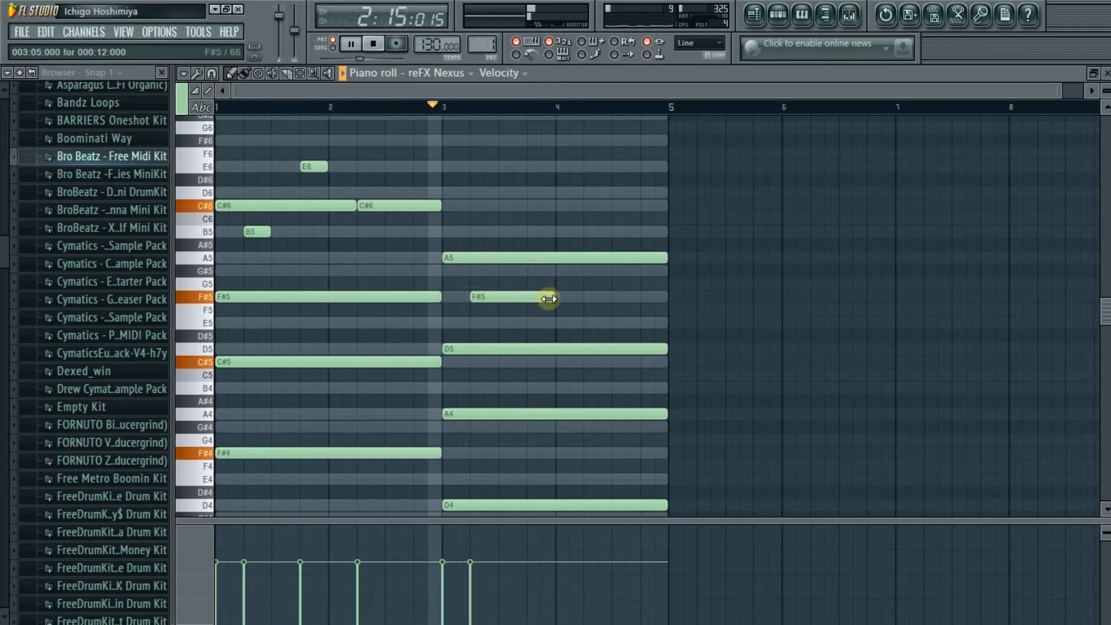
pyautogui.moveTo(541, 298); pyautogui.dragTo(497, 298)
pyautogui.press('space')
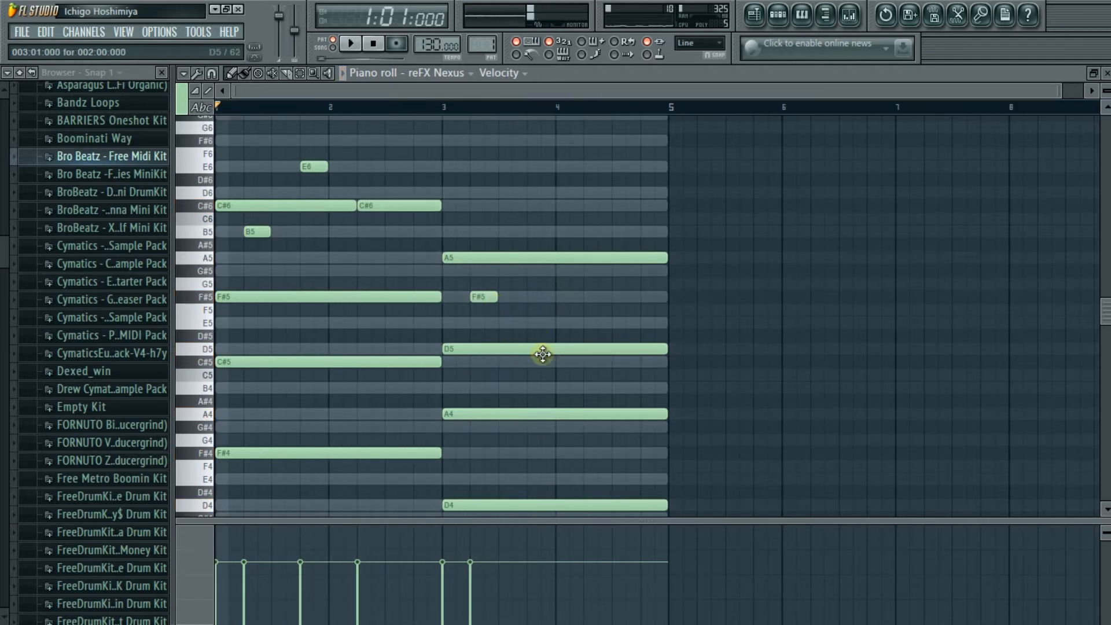
pyautogui.click(528, 322)
pyautogui.press('space')
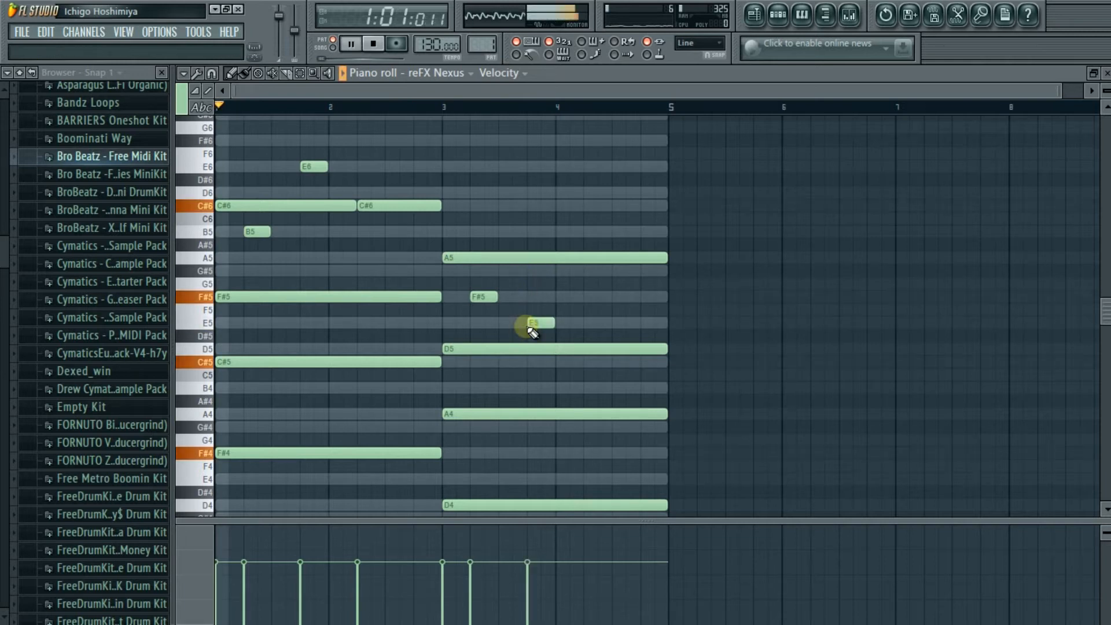
# Add one-beat G#5 notes on beat 3 of bar 4 and beat 4 of bar 2, playing the pattern to check them.
pyautogui.click(617, 298)
pyautogui.moveTo(618, 299); pyautogui.dragTo(617, 271)
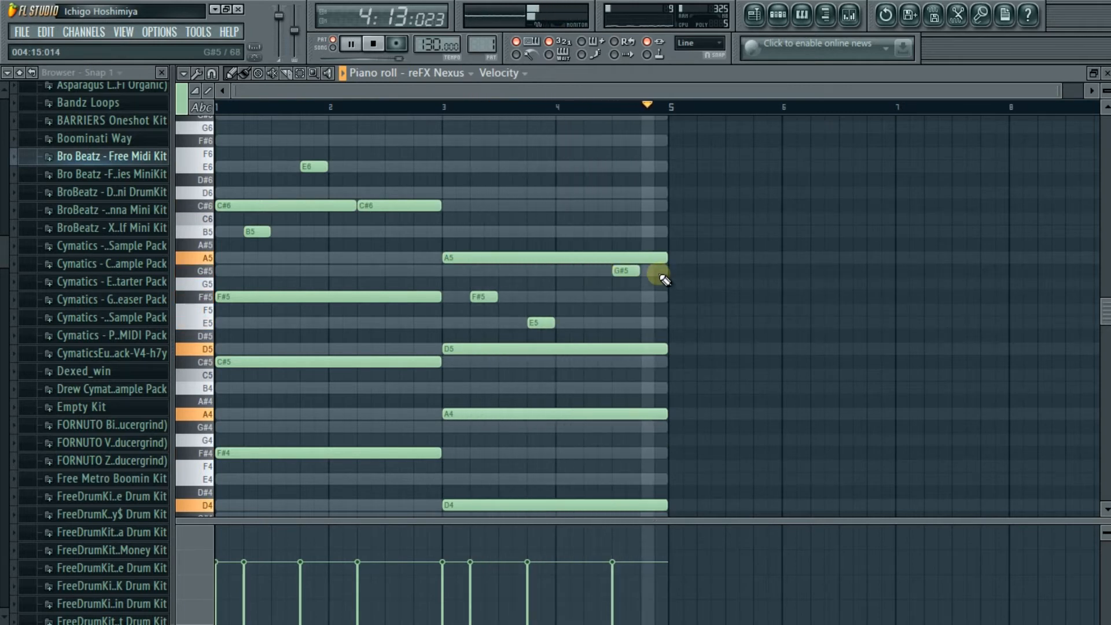
pyautogui.press('space')
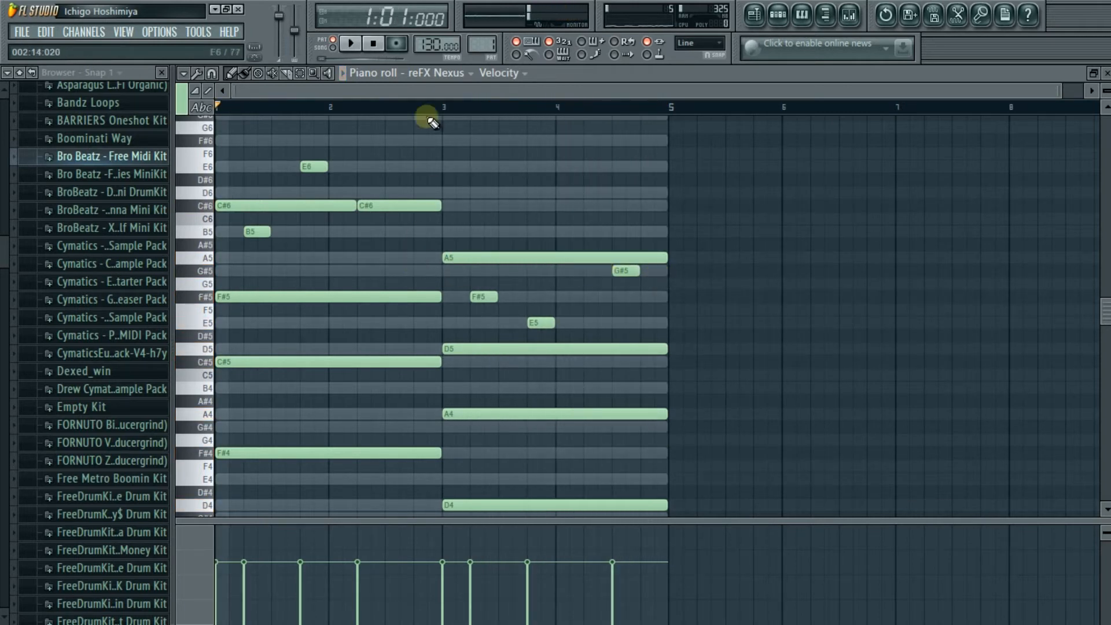
pyautogui.click(416, 271)
pyautogui.press('space')
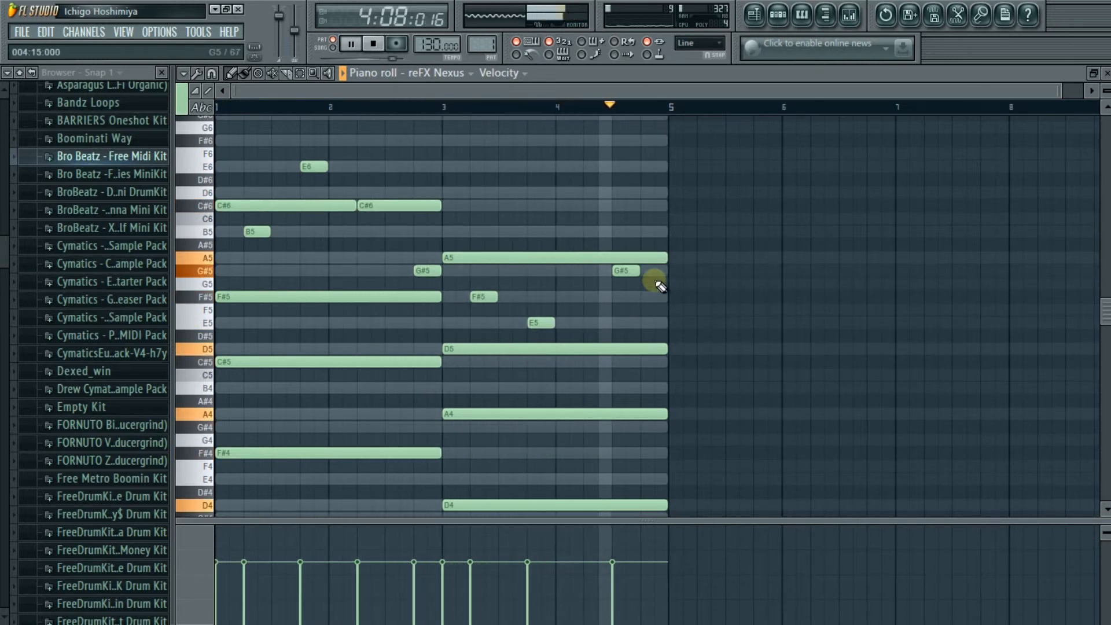
pyautogui.press('space')
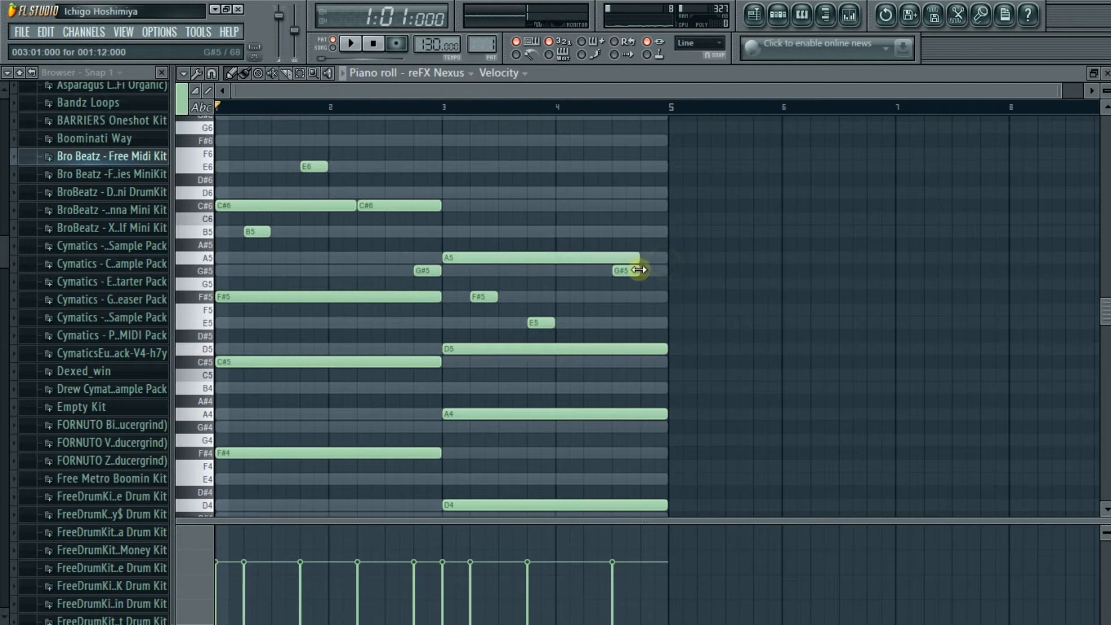
# Shorten the long A5 note by one beat, add a one-beat A5 on beat 4 of bar 4, and play the melody.
pyautogui.click(644, 259)
pyautogui.moveTo(834, 258); pyautogui.dragTo(658, 261)
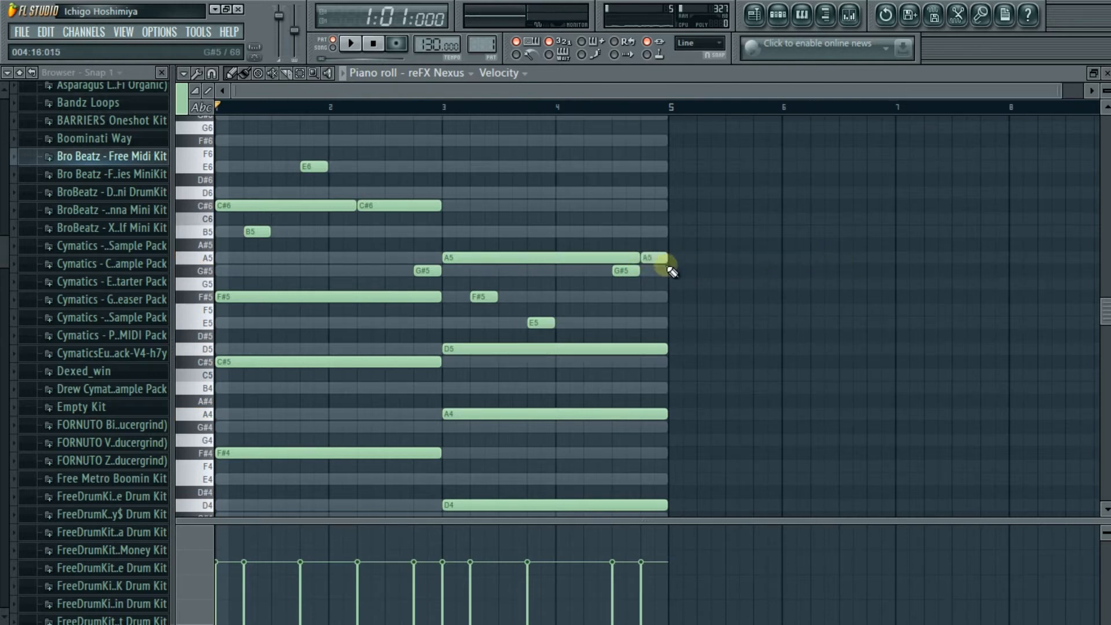
pyautogui.press('space')
pyautogui.scroll(-1, 659, 301)
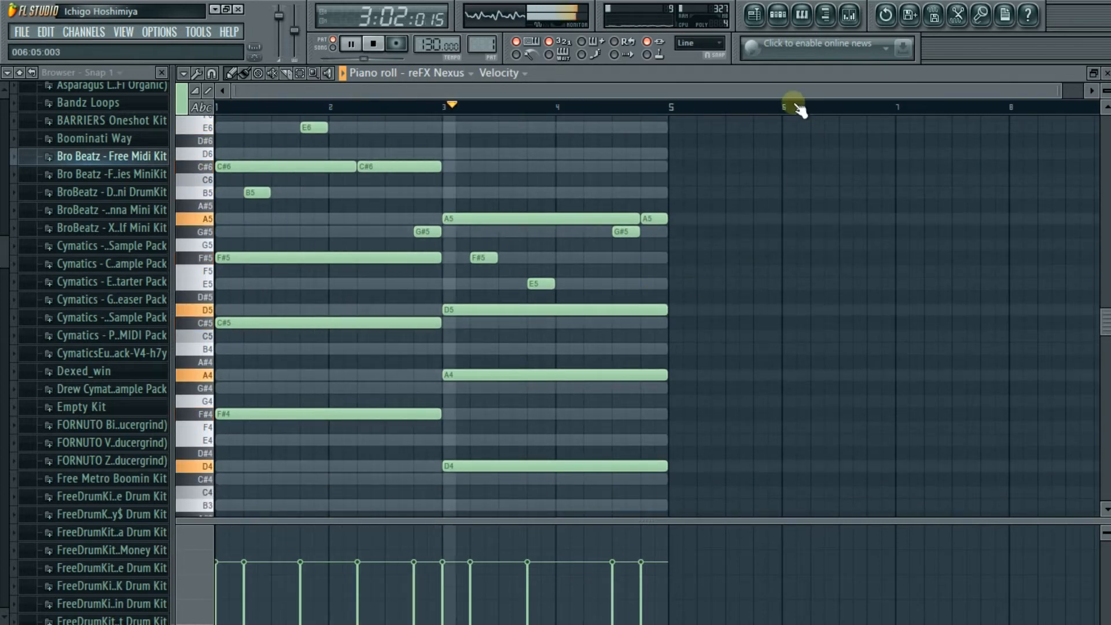
pyautogui.press('space')
# Clone the reFX Nexus channel and close the clone's channel settings.
pyautogui.click(778, 15)
pyautogui.rightClick(428, 238)
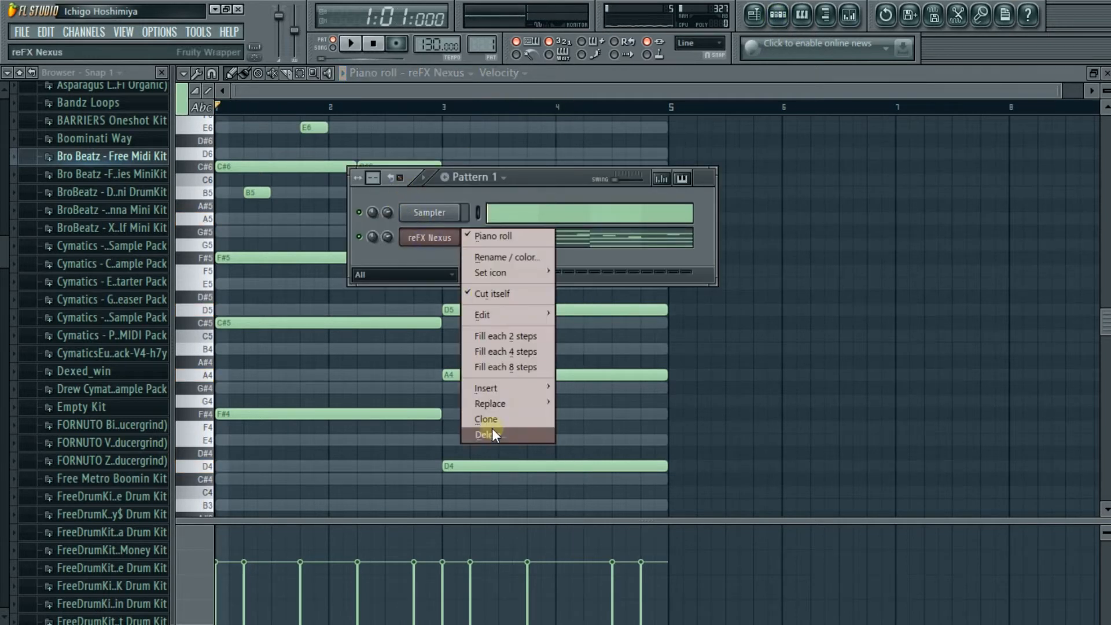
pyautogui.click(490, 422)
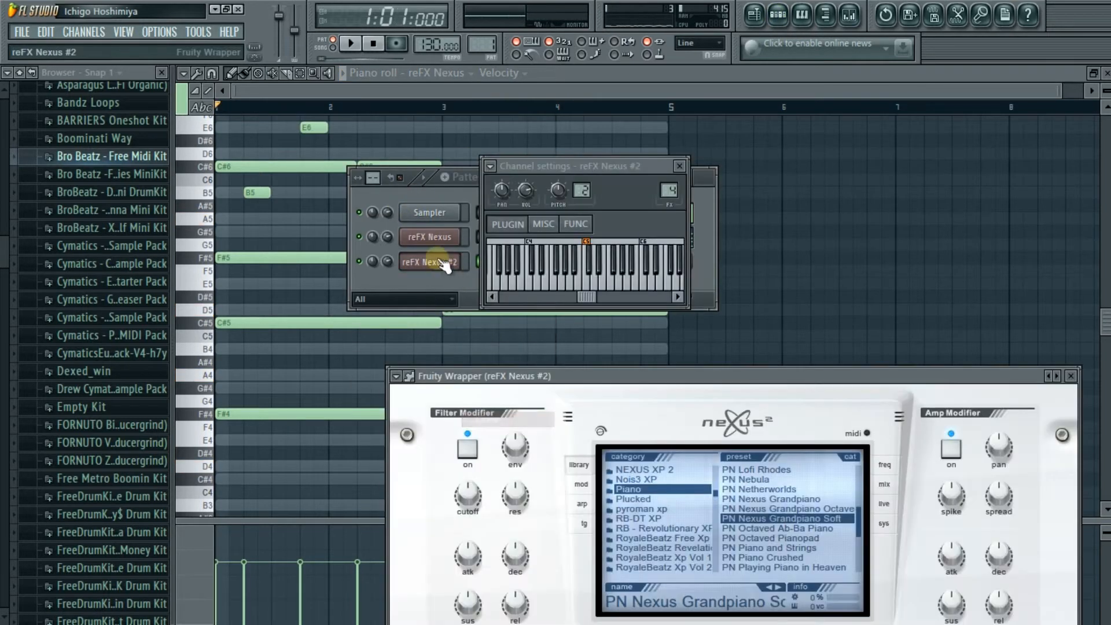
pyautogui.click(680, 166)
# Load a different preset from the Piano category in the reFX Nexus #2 plugin and close its window.
pyautogui.moveTo(674, 382); pyautogui.dragTo(608, 234)
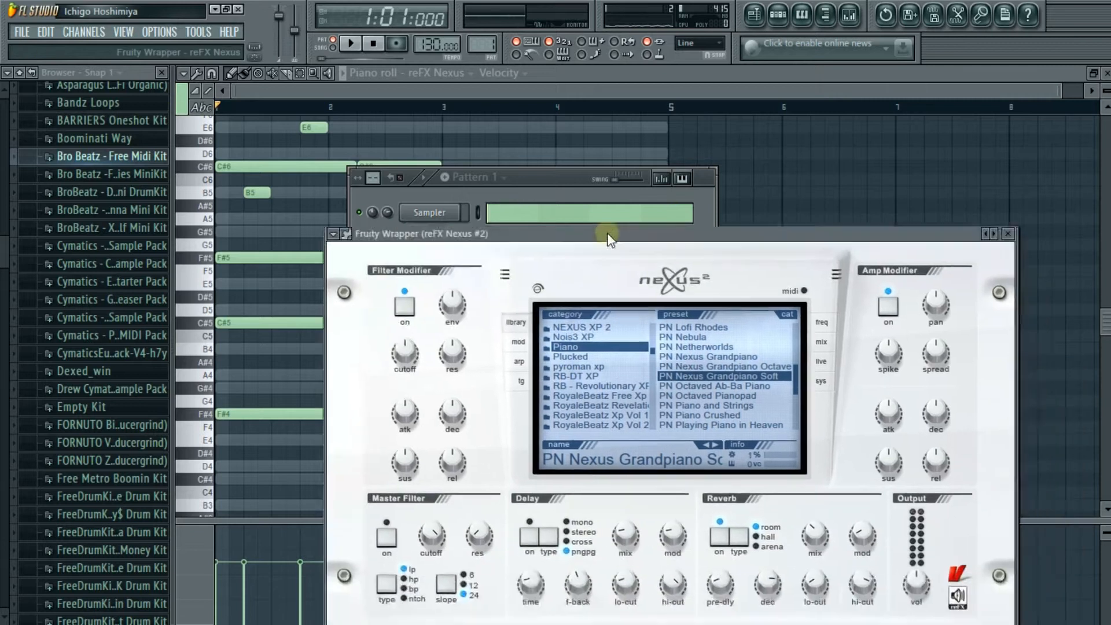
pyautogui.scroll(1, 688, 365)
pyautogui.scroll(3, 687, 365)
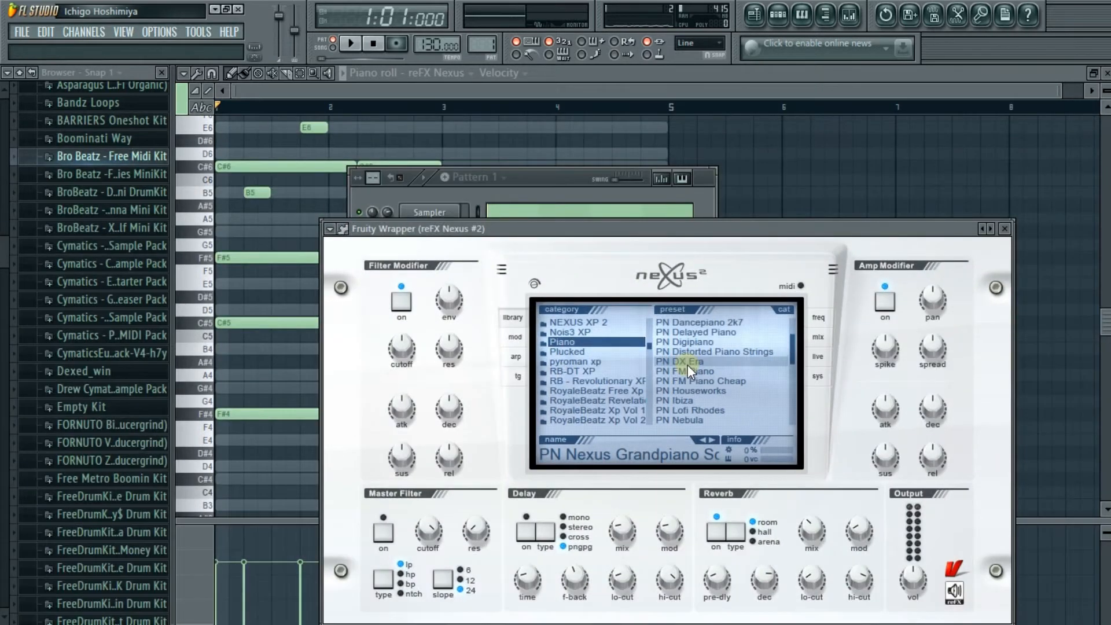
pyautogui.click(722, 400)
pyautogui.click(1006, 228)
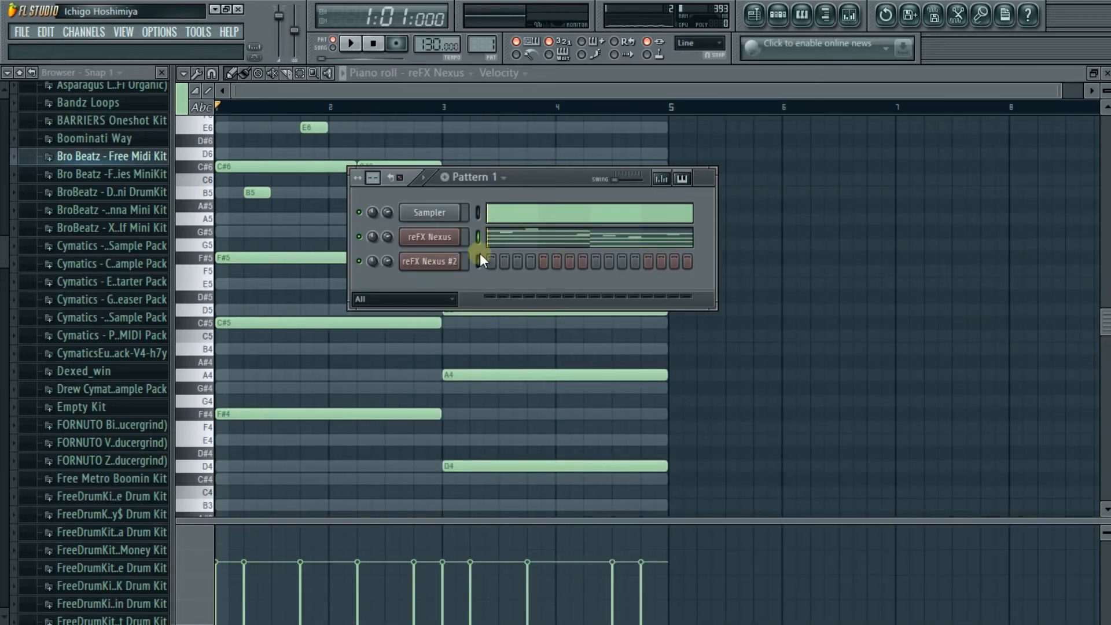
# Copy the piano notes into the reFX Nexus #2 channel and transpose them up two octaves in its piano roll.
pyautogui.hotkey('ctrl', 'v')
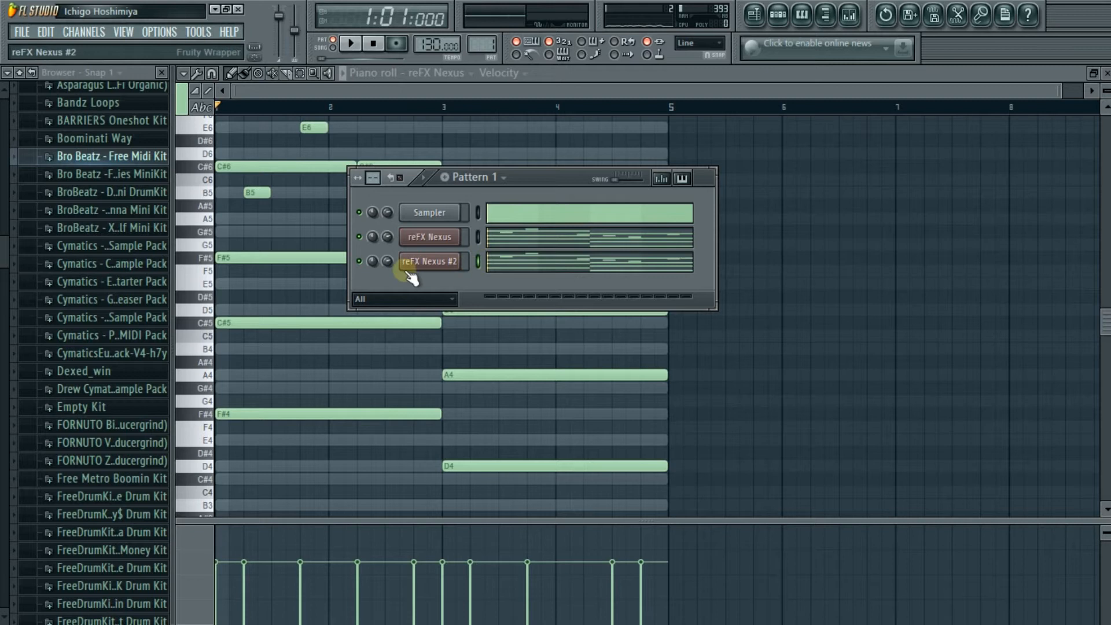
pyautogui.press('space')
pyautogui.click(499, 278)
pyautogui.press('space')
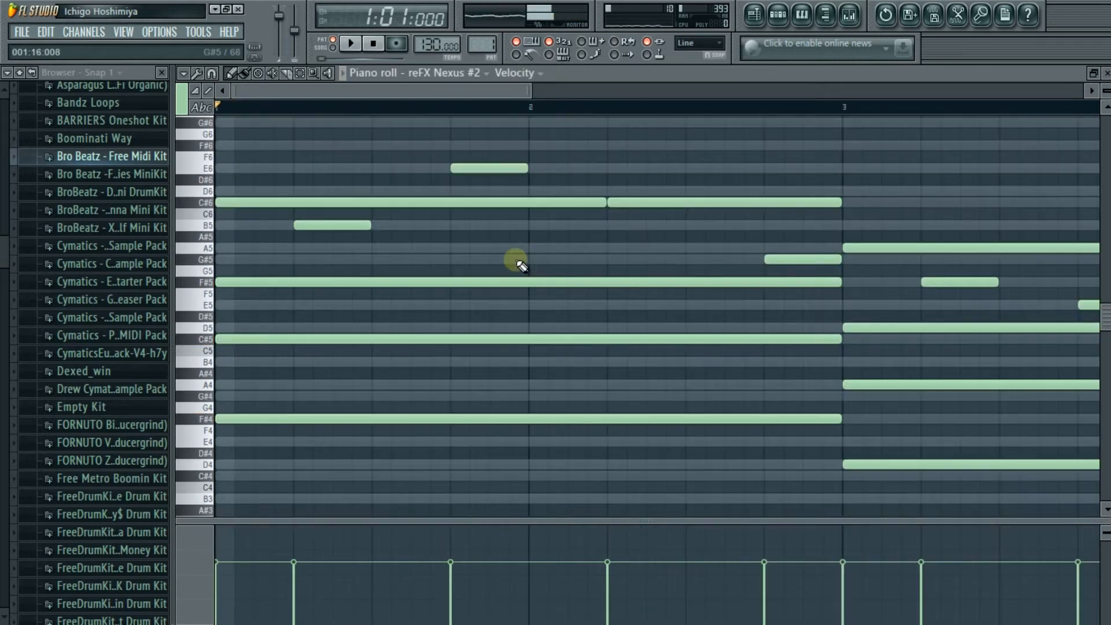
pyautogui.scroll(-5, 521, 265)
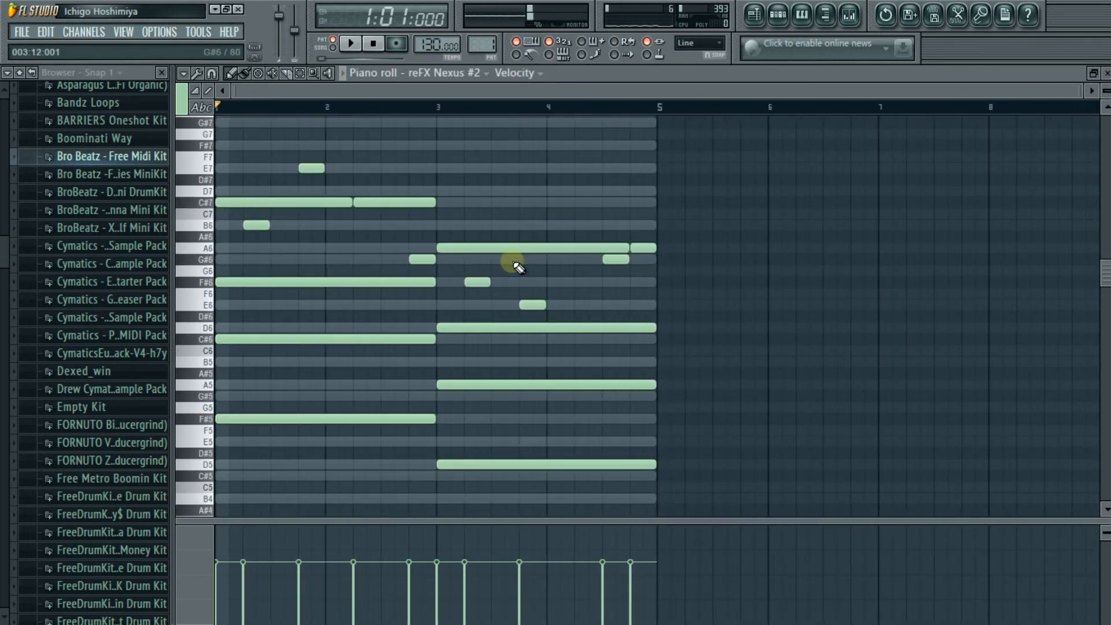
pyautogui.press('space')
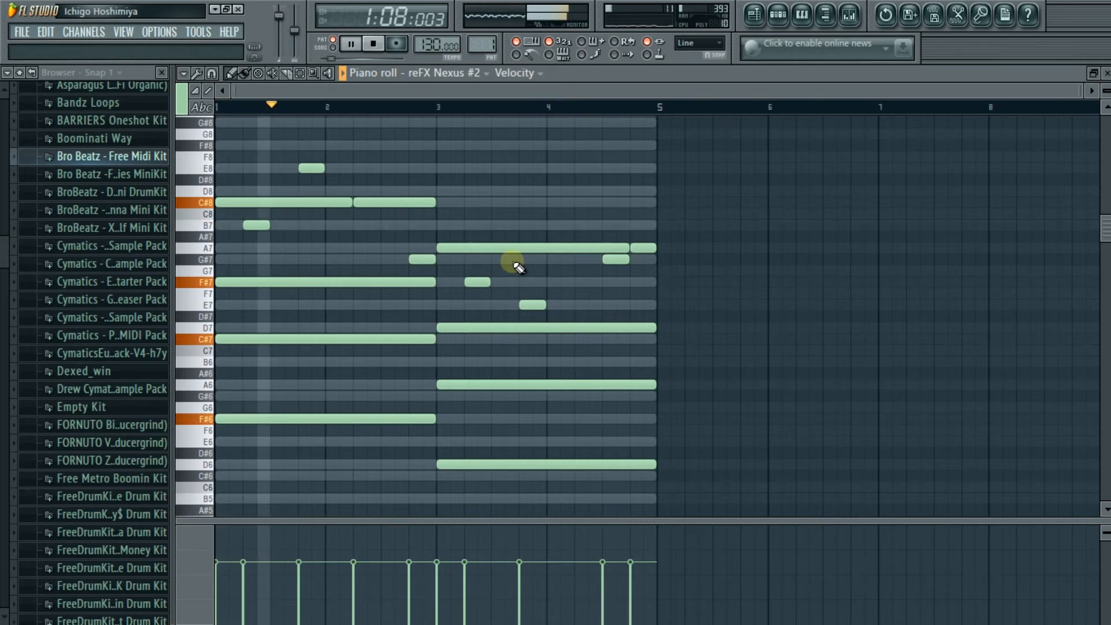
pyautogui.press('Escape')
# Lower the reFX Nexus #2 channel volume and play that channel alone with the reFX Nexus channel muted.
pyautogui.moveTo(388, 260); pyautogui.dragTo(388, 274)
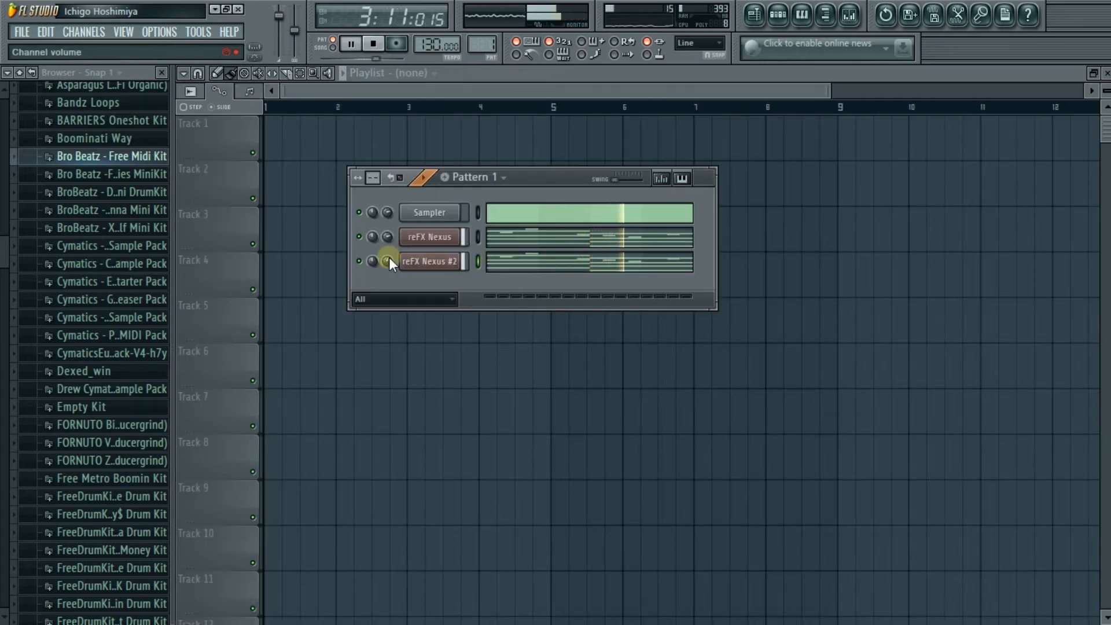
pyautogui.press('space')
pyautogui.click(359, 237)
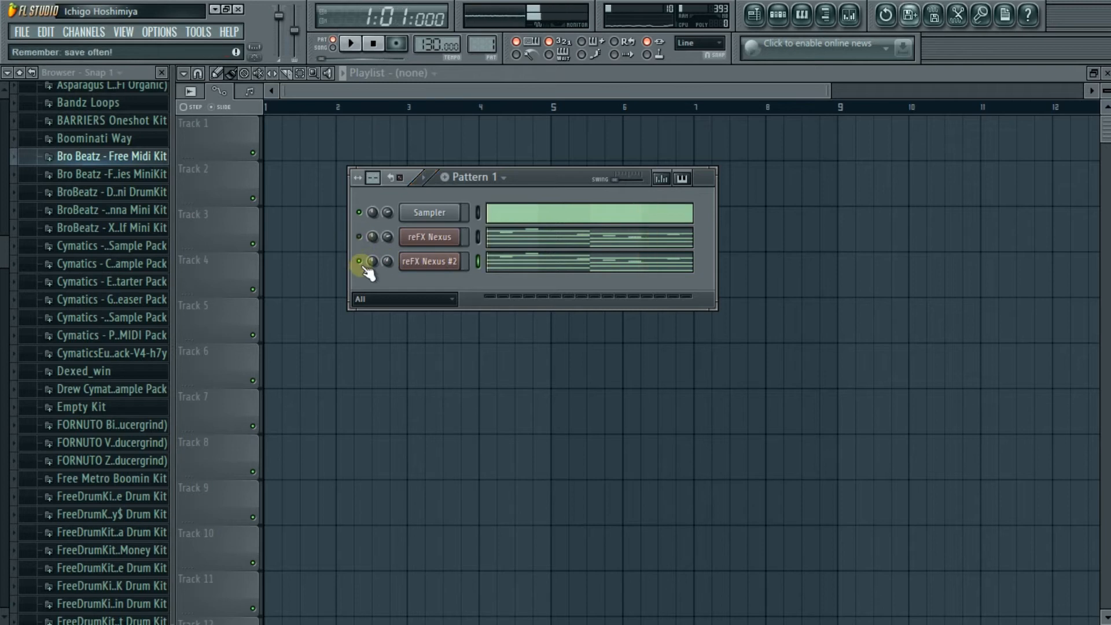
pyautogui.press('space')
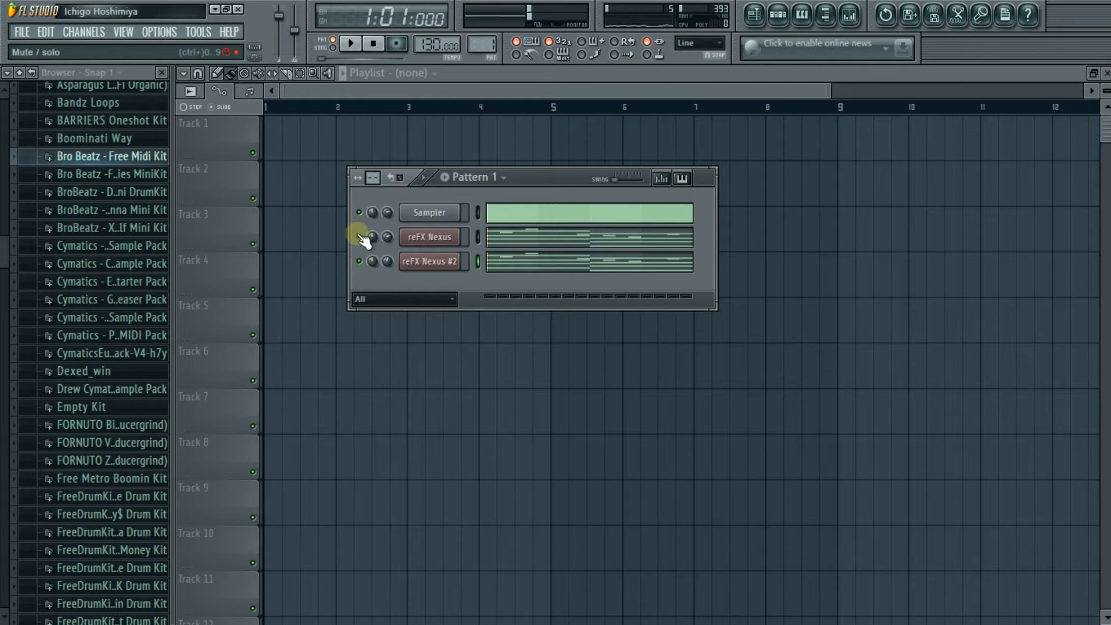
# Unmute the reFX Nexus channel and set the reFX Nexus #2 volume to about 51% while both channels play.
pyautogui.click(359, 236)
pyautogui.press('space')
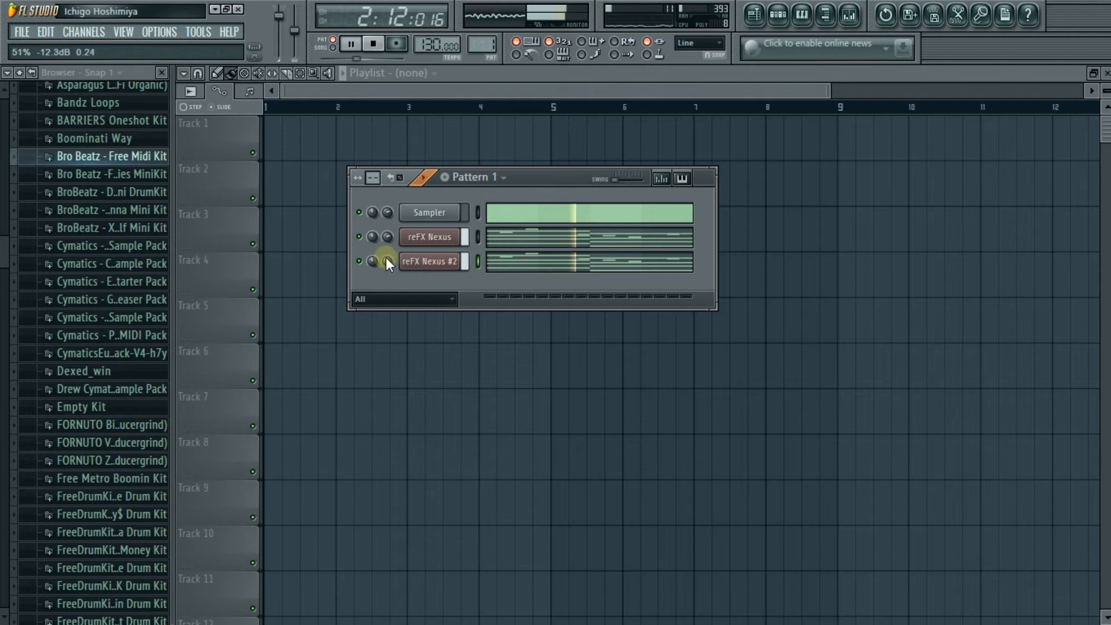
pyautogui.press('space')
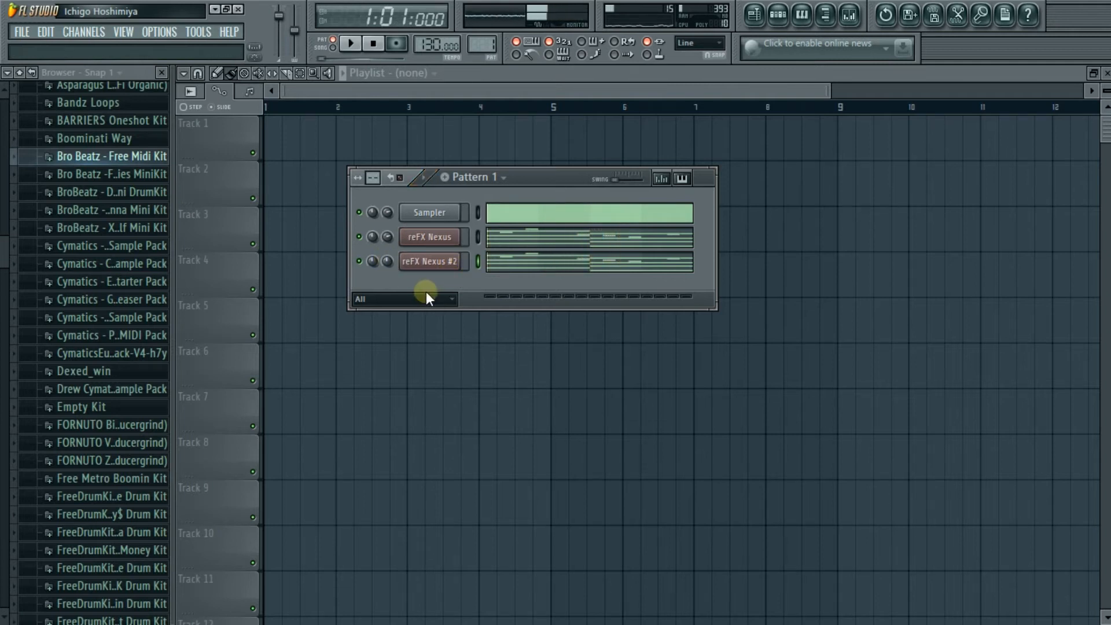
pyautogui.click(401, 301)
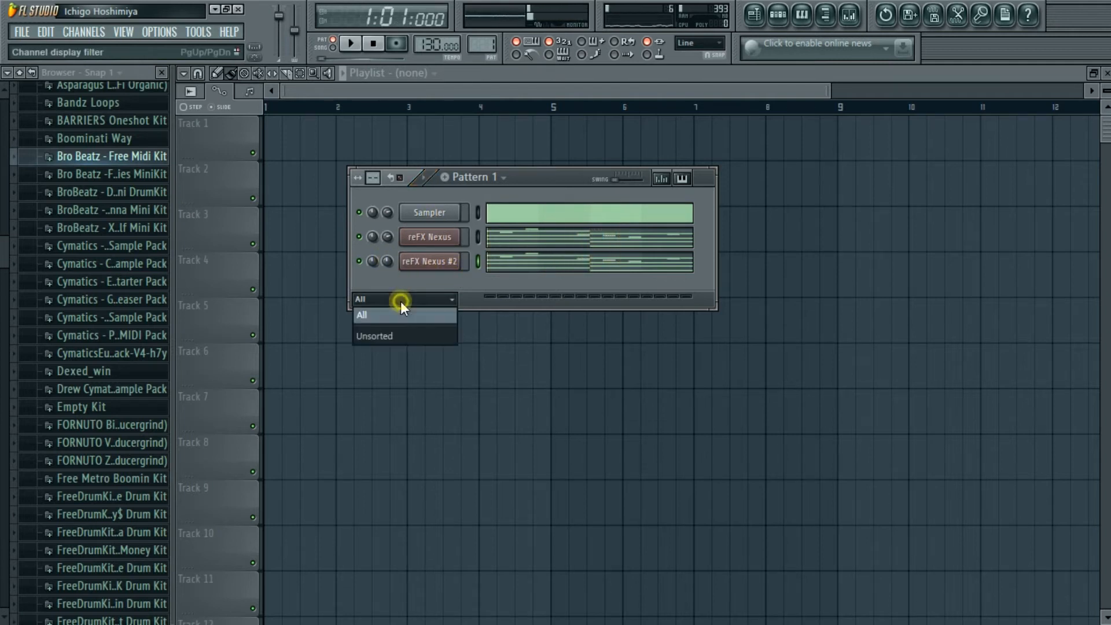
pyautogui.click(412, 303)
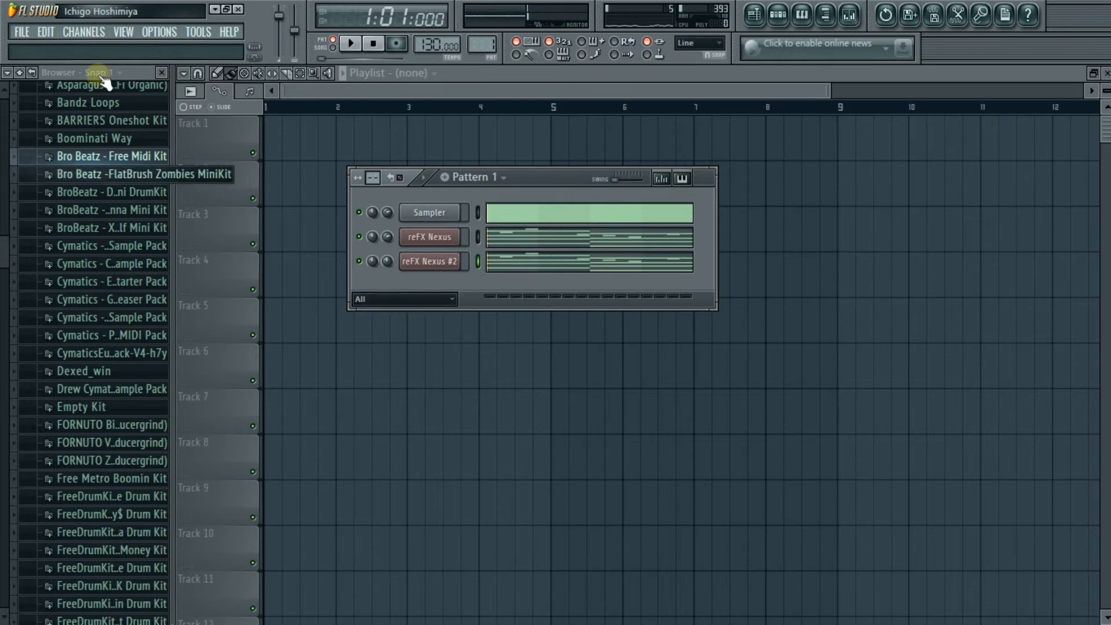
# Add a third reFX Nexus channel to the pattern and bring its whole plugin window into view.
pyautogui.click(73, 31)
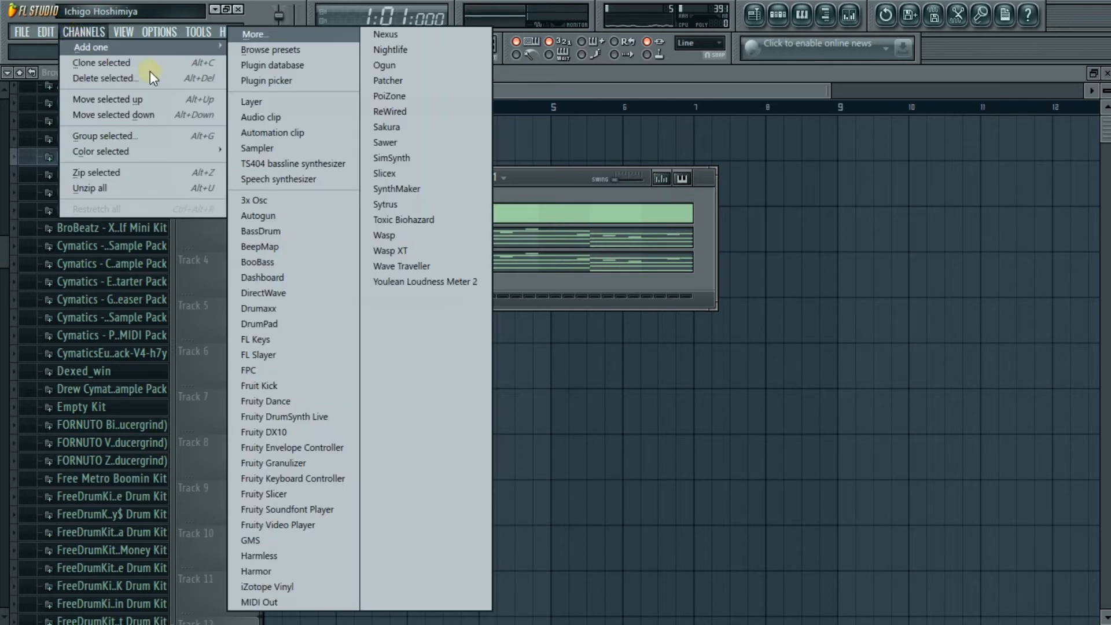
pyautogui.click(383, 39)
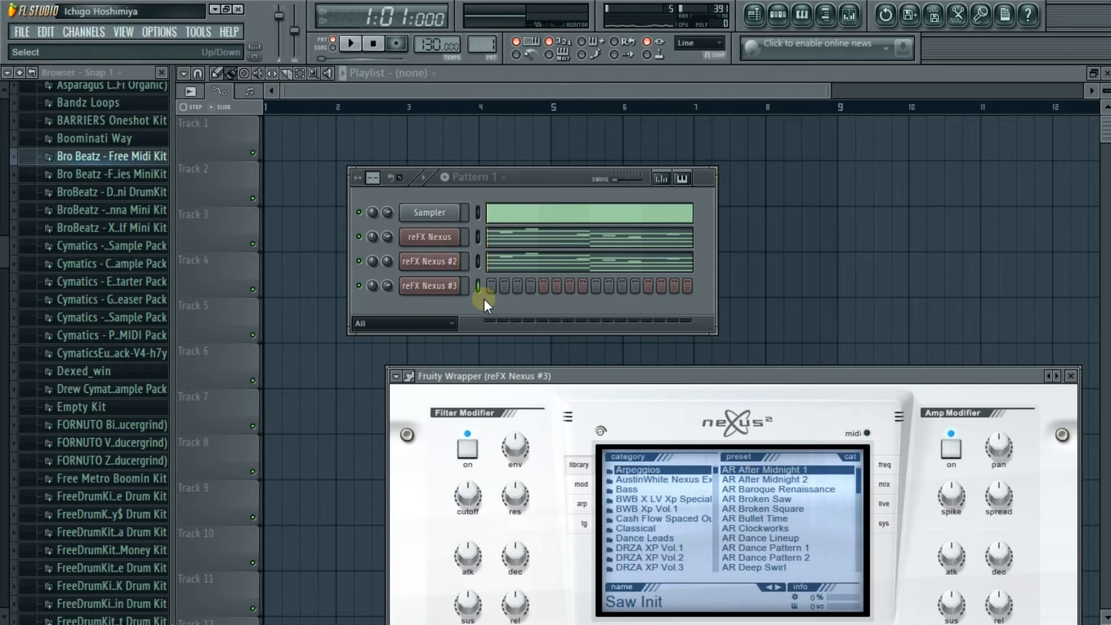
pyautogui.click(453, 290)
pyautogui.click(453, 290)
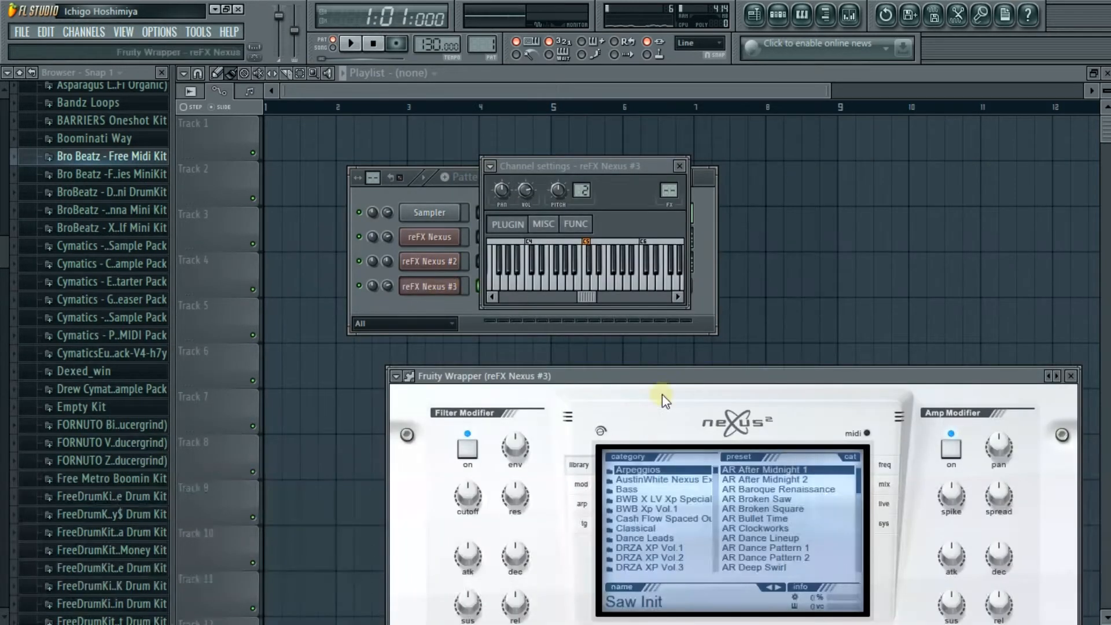
pyautogui.moveTo(665, 384); pyautogui.dragTo(579, 190)
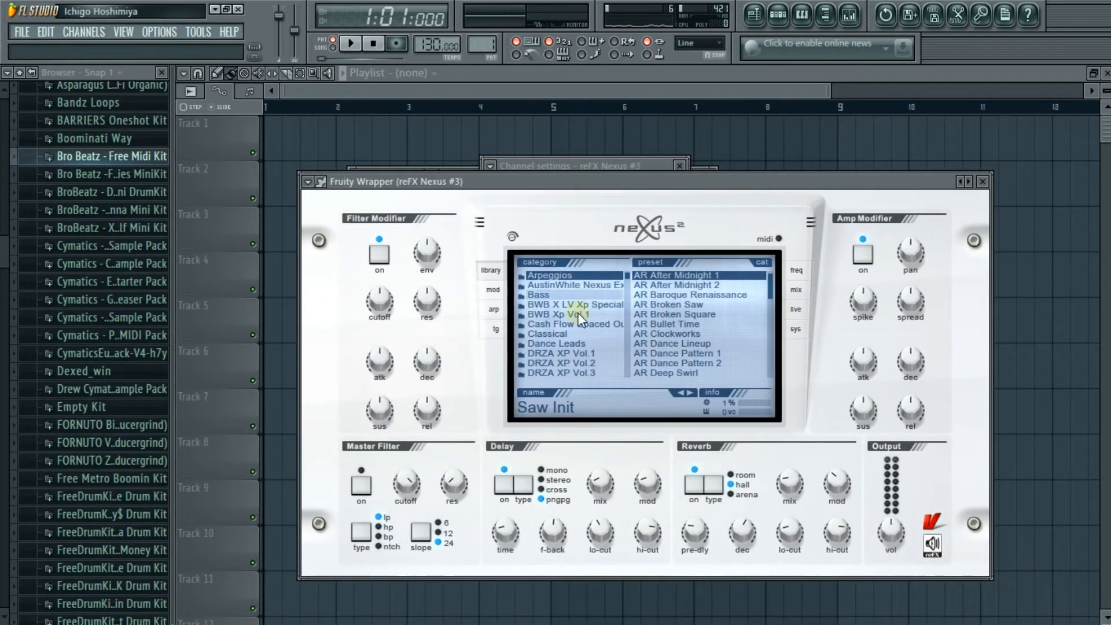
# Load the Chinese Flute preset from the RoyaleBeatz Free Xp category in reFX Nexus #3 and close its plugin and channel settings windows.
pyautogui.scroll(-8, 574, 341)
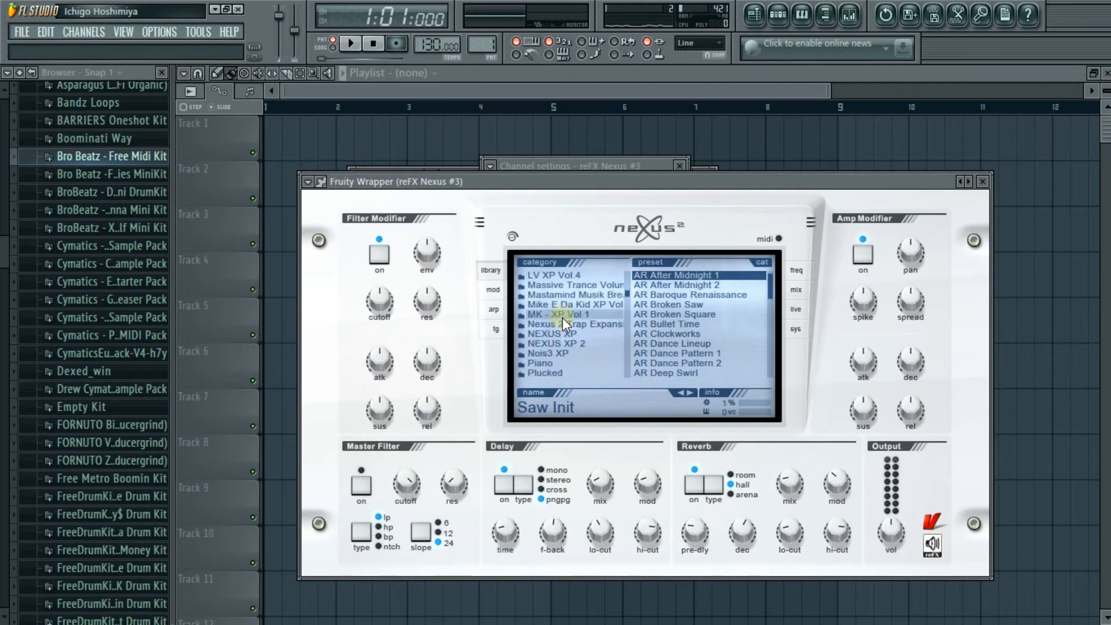
pyautogui.scroll(-3, 562, 321)
pyautogui.click(563, 325)
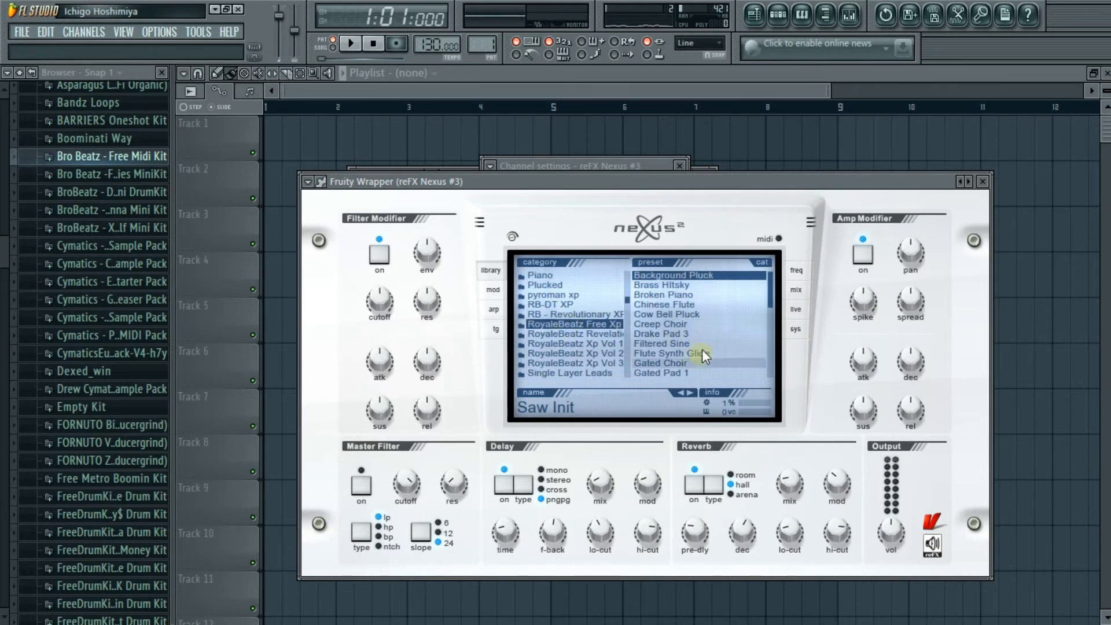
pyautogui.click(702, 305)
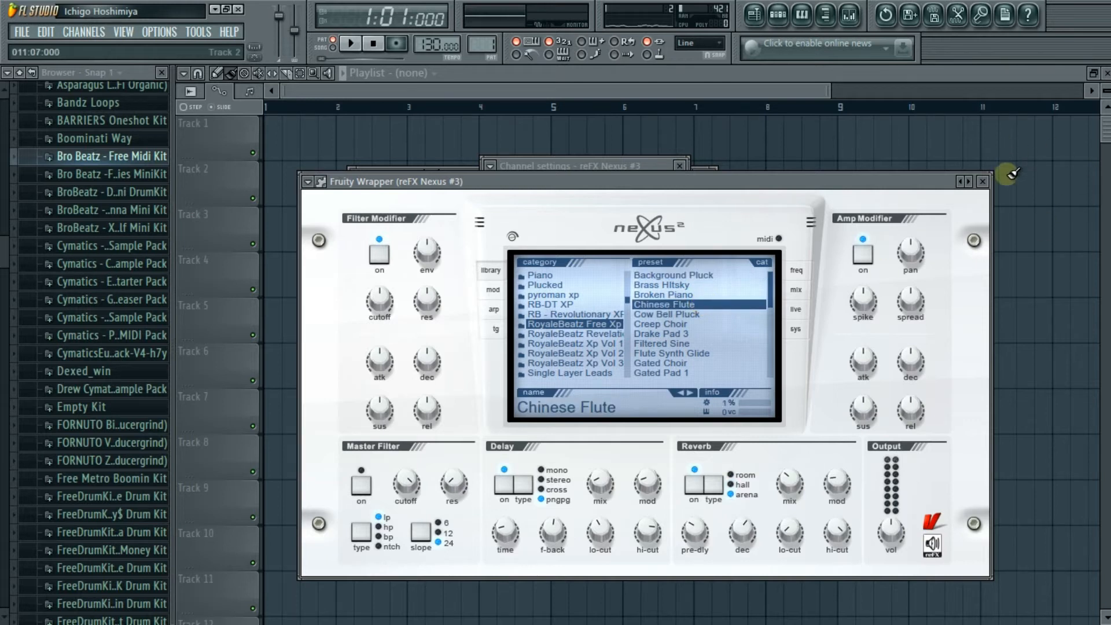
pyautogui.click(987, 182)
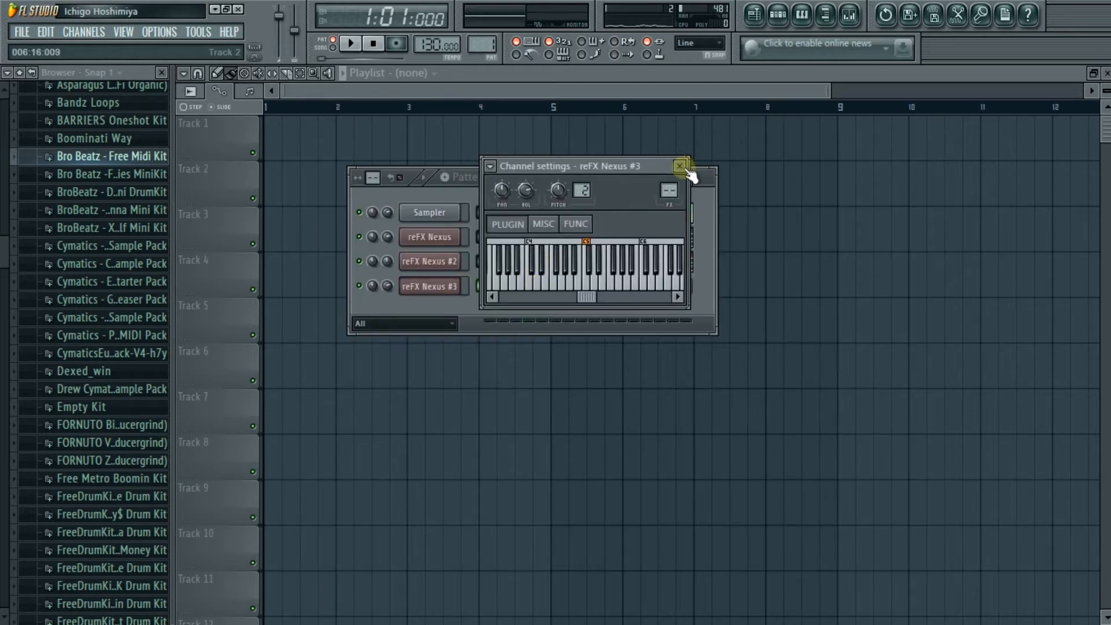
pyautogui.click(681, 167)
# Open the piano roll of the reFX Nexus #3 channel and audition a few flute notes.
pyautogui.rightClick(430, 286)
pyautogui.click(485, 283)
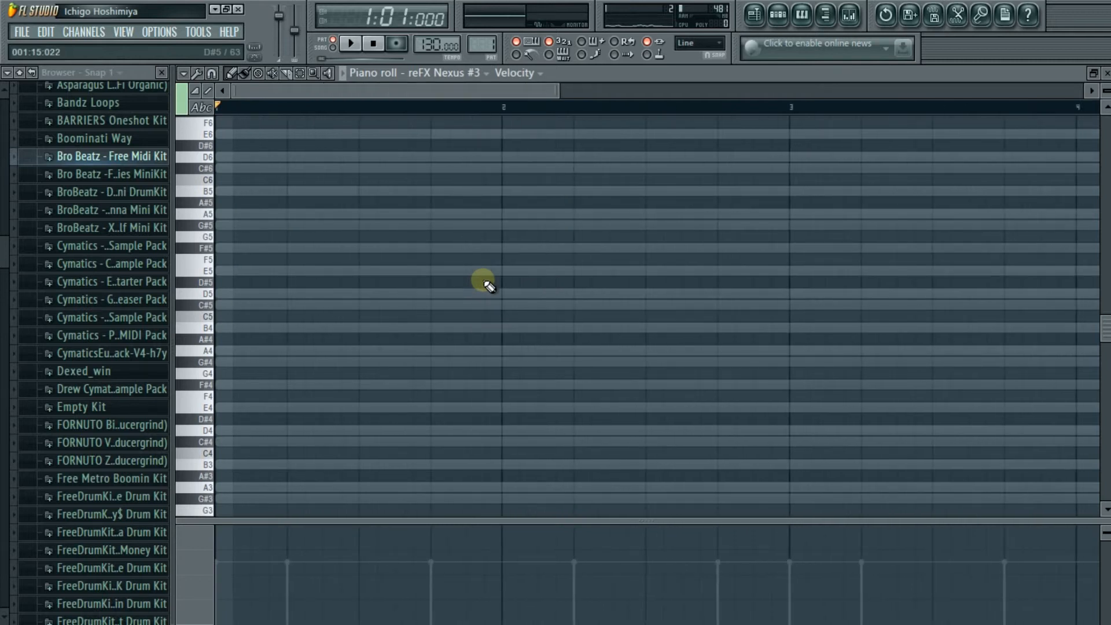
pyautogui.press('e')
pyautogui.press('2')
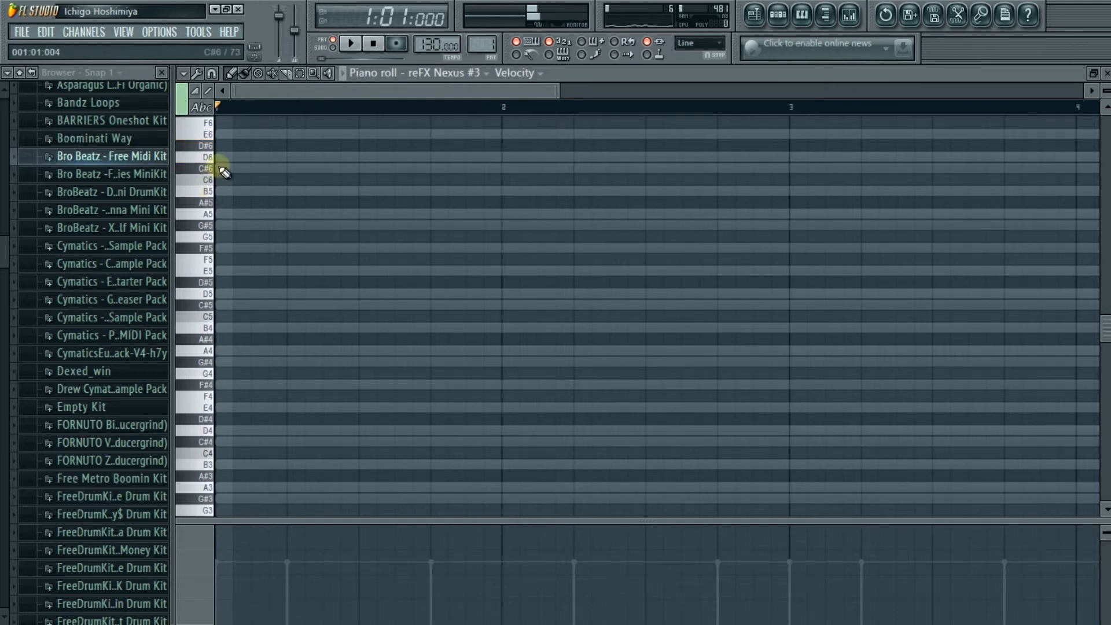
pyautogui.press('space')
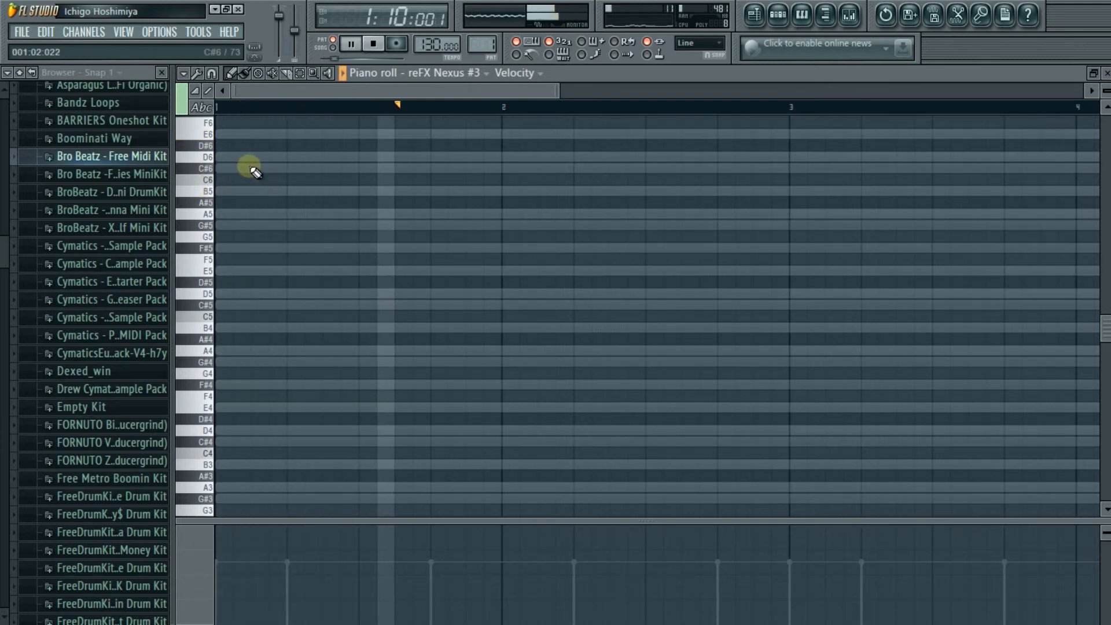
pyautogui.press('space')
pyautogui.press('space')
pyautogui.click(252, 171)
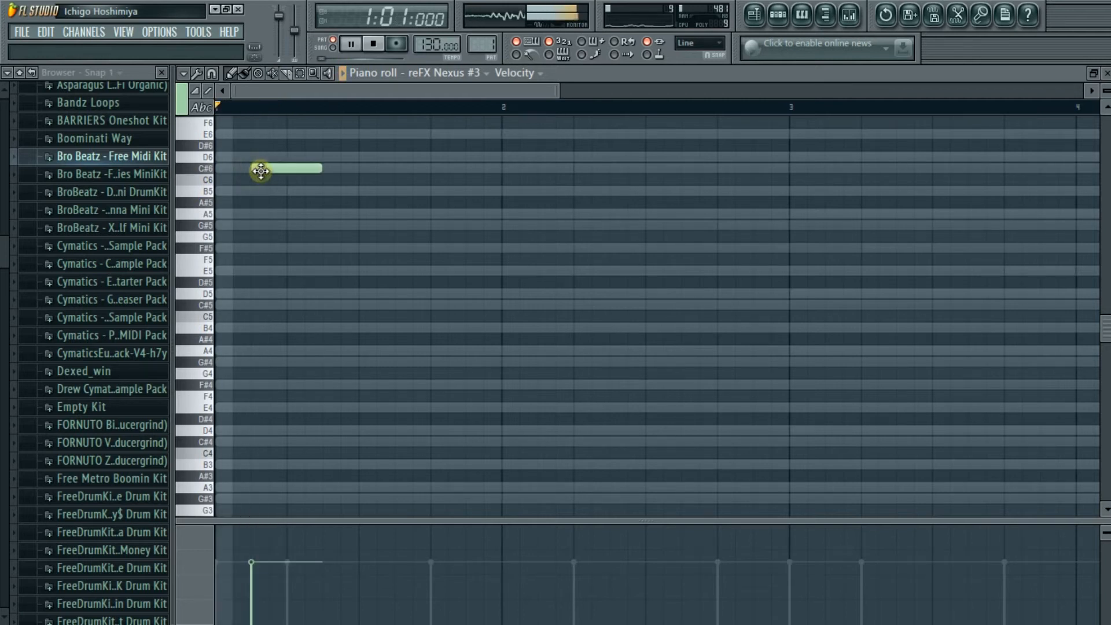
pyautogui.press('space')
pyautogui.rightClick(257, 172)
pyautogui.press('space')
pyautogui.click(222, 172)
pyautogui.rightClick(240, 173)
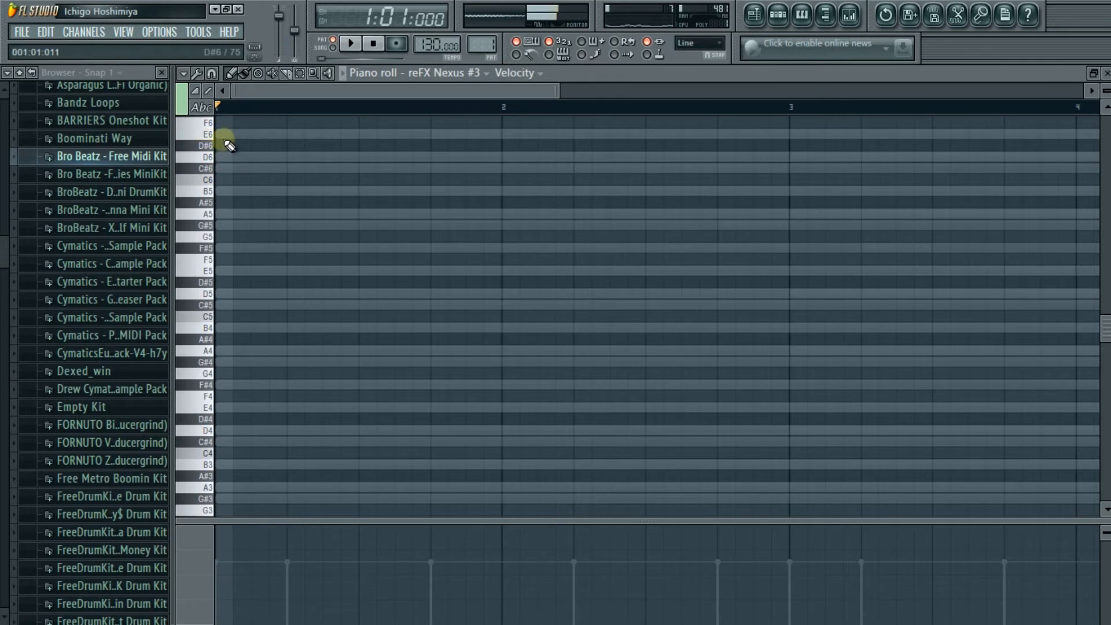
# Draw an E6 note at the start of bar 1 and a nine-step C#6 note from step 4 of that bar.
pyautogui.click(220, 135)
pyautogui.press('space')
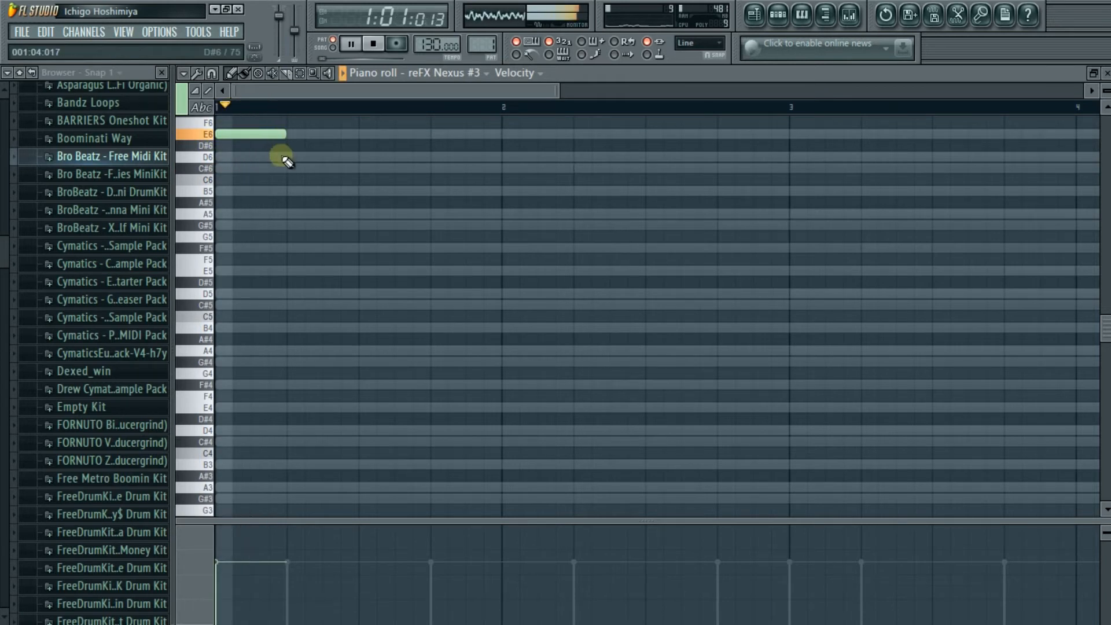
pyautogui.click(290, 169)
pyautogui.moveTo(290, 168); pyautogui.dragTo(337, 174)
pyautogui.press('space')
pyautogui.click(345, 167)
pyautogui.rightClick(346, 167)
pyautogui.press('space')
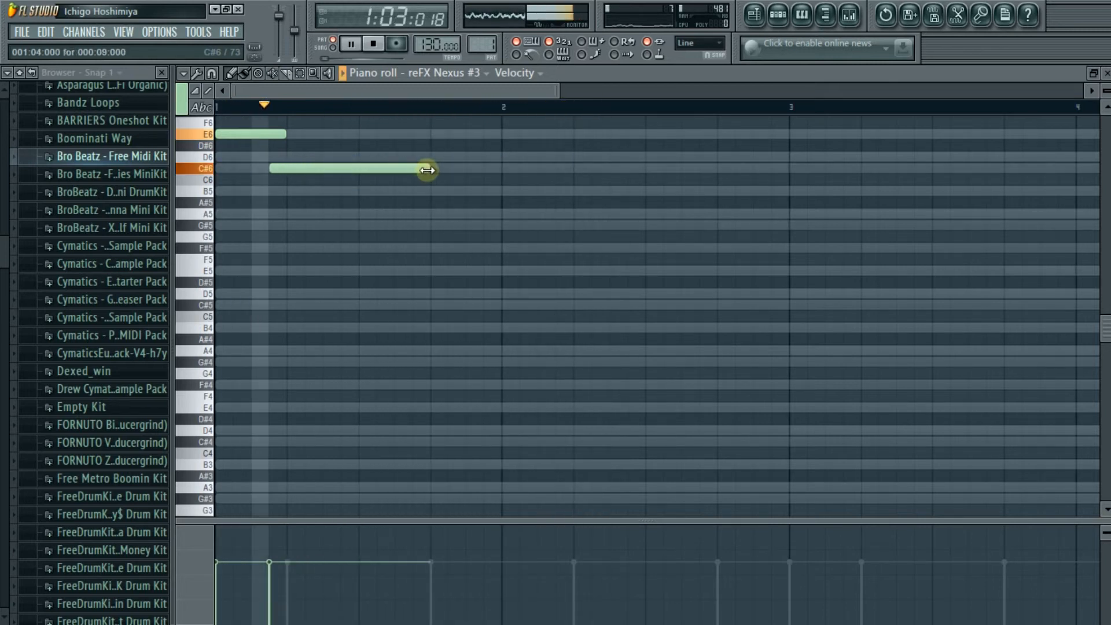
# Audition flute notes over the looping pattern and draw a nine-step B5 note at the start of bar 3.
pyautogui.scroll(-3, 427, 174)
pyautogui.scroll(4, 428, 183)
pyautogui.press('space')
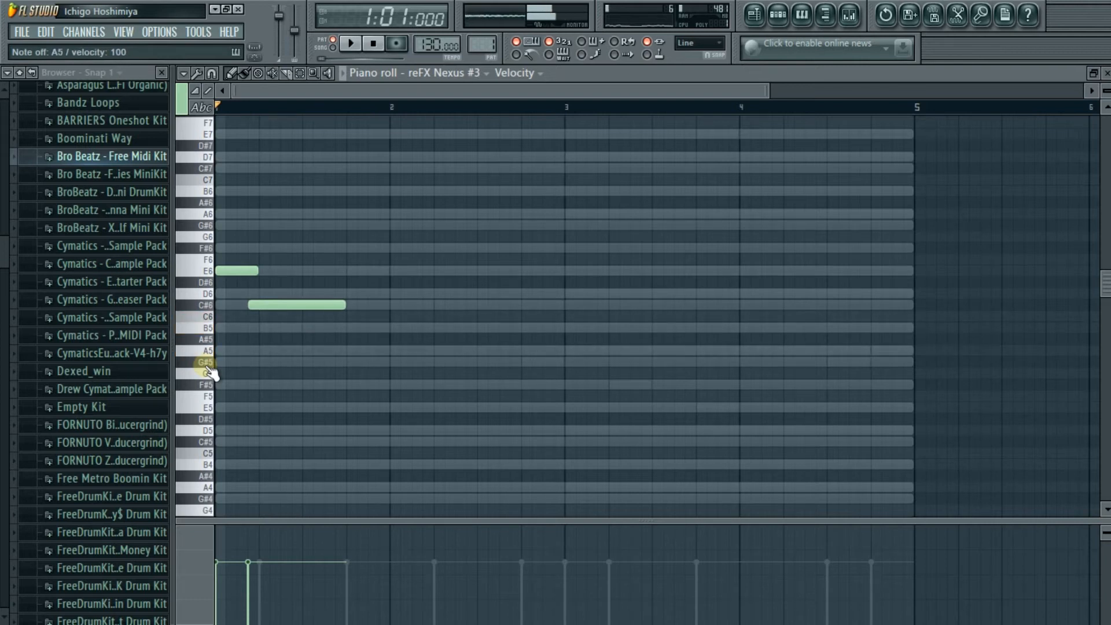
pyautogui.press('space')
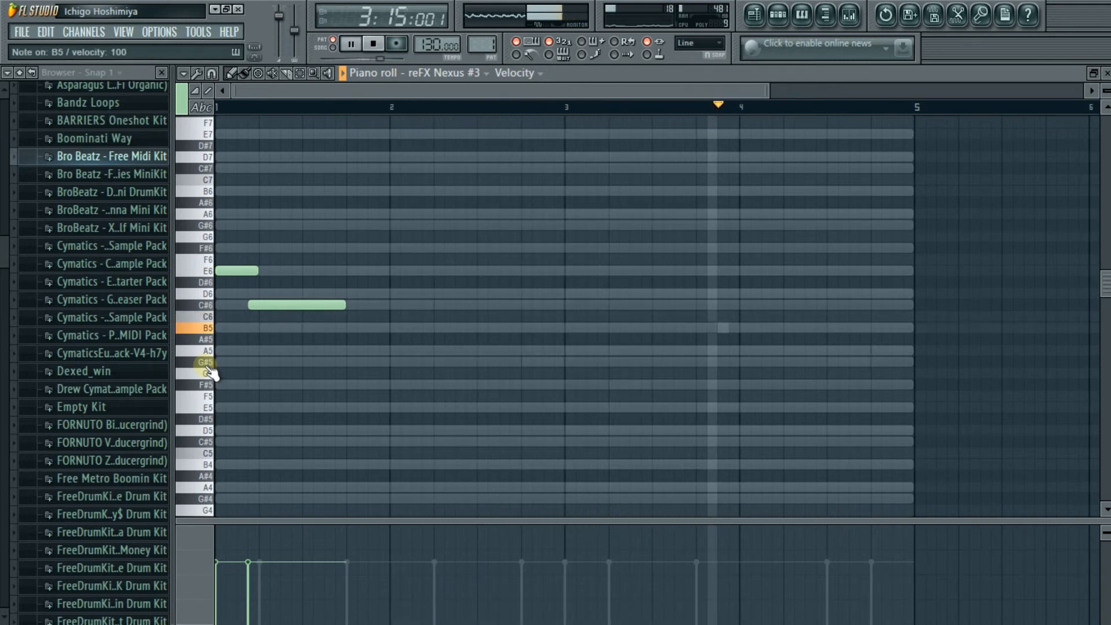
pyautogui.press('space')
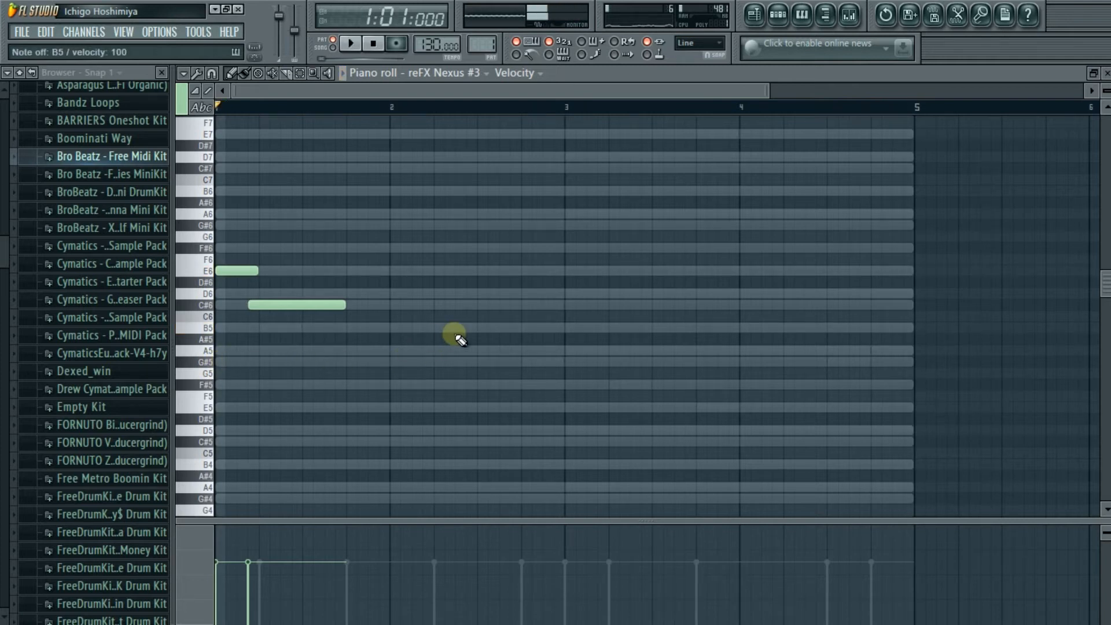
pyautogui.press('space')
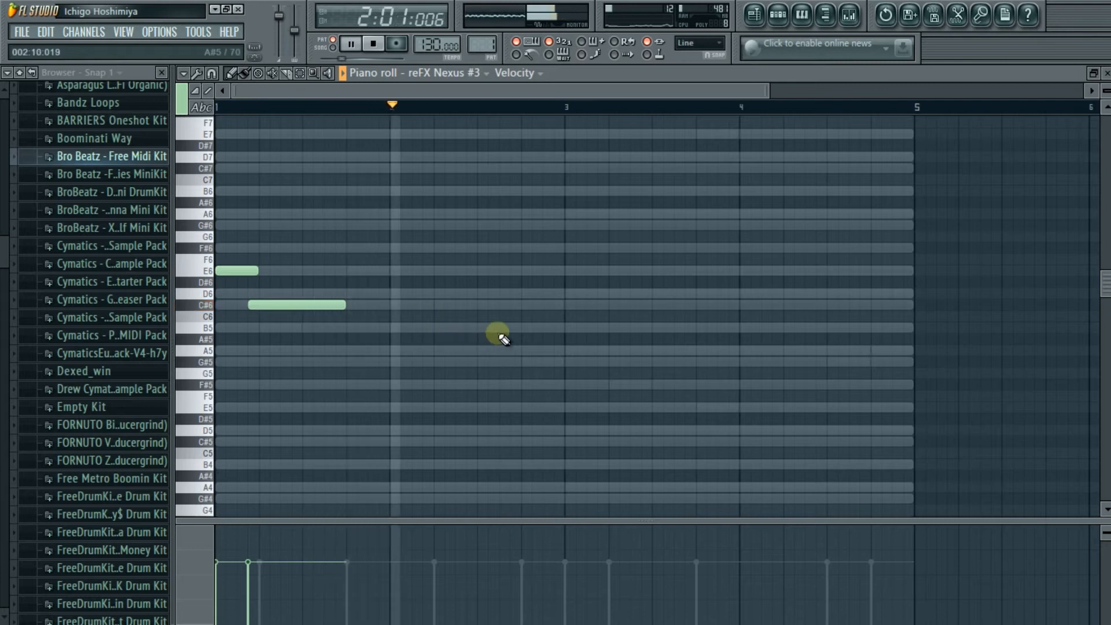
pyautogui.click(562, 328)
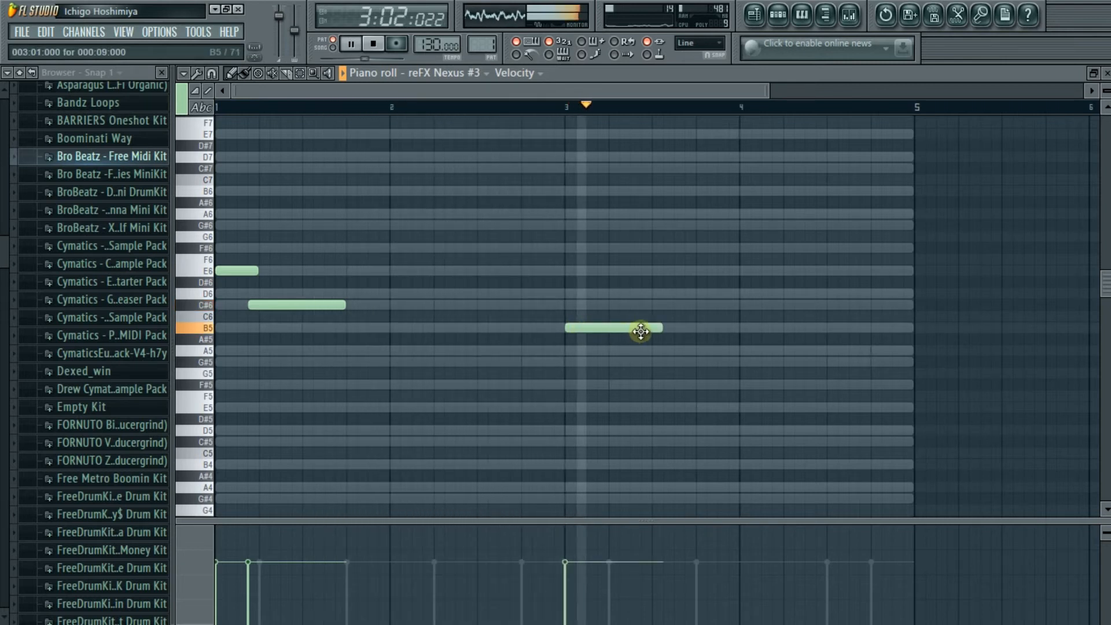
pyautogui.press('space')
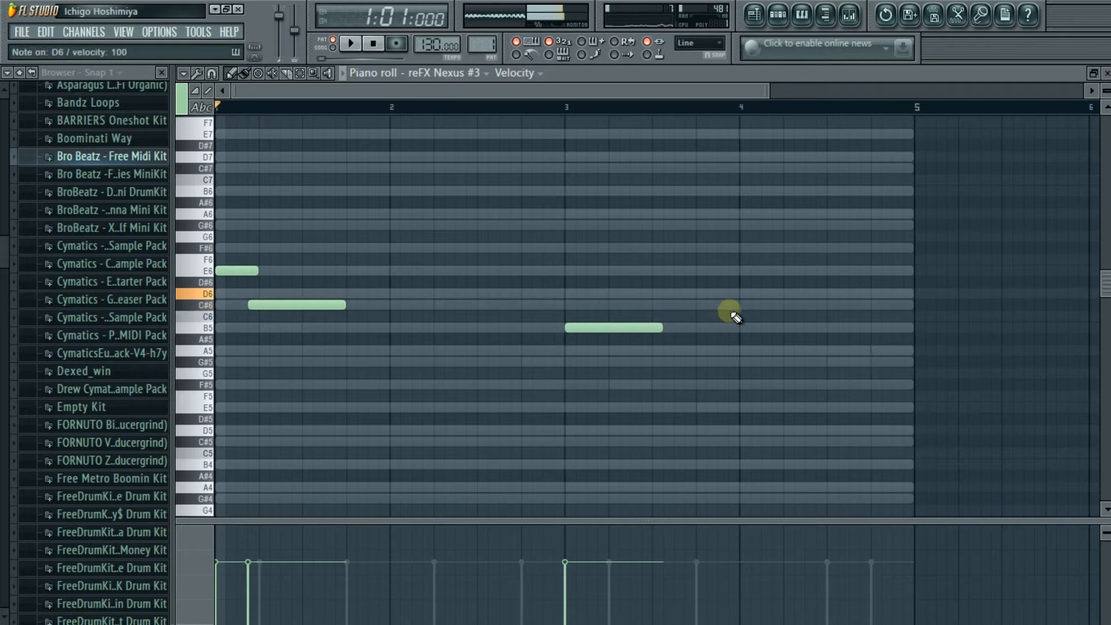
# Play the loop and add a D6 note at the start of bar 4 and a C#6 note at step 5 of that bar.
pyautogui.press('space')
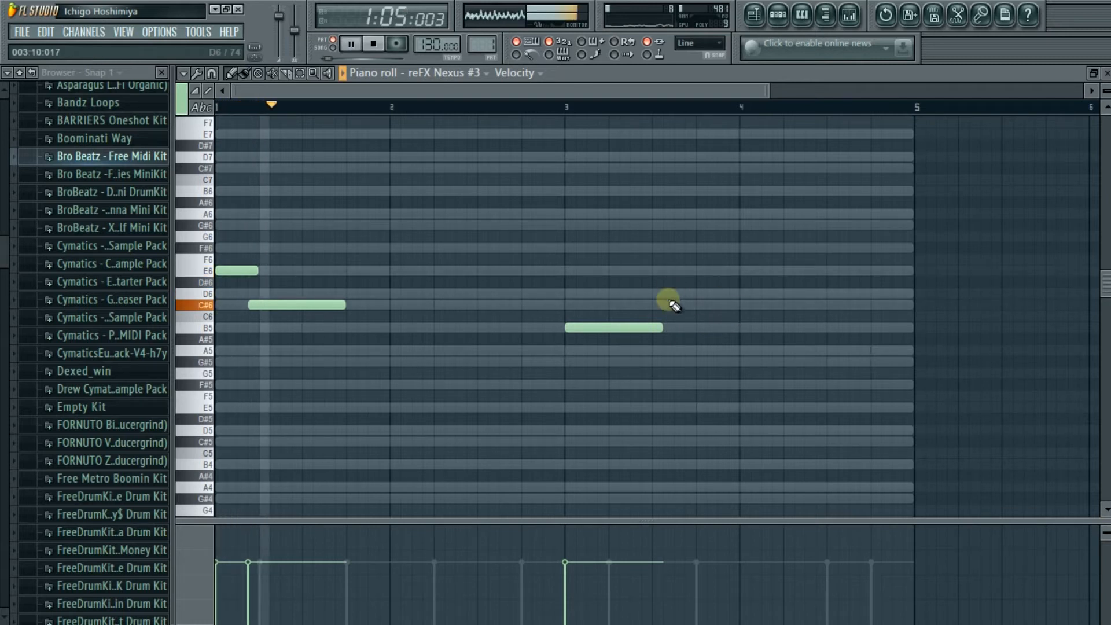
pyautogui.scroll(-1, 586, 360)
pyautogui.scroll(-1, 585, 360)
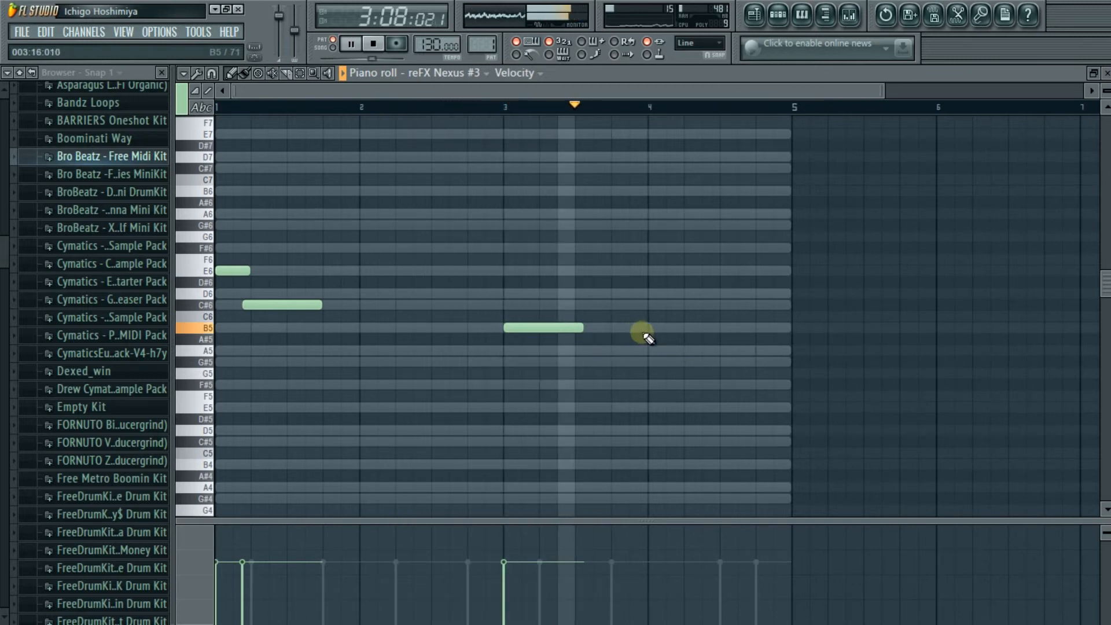
pyautogui.press('space')
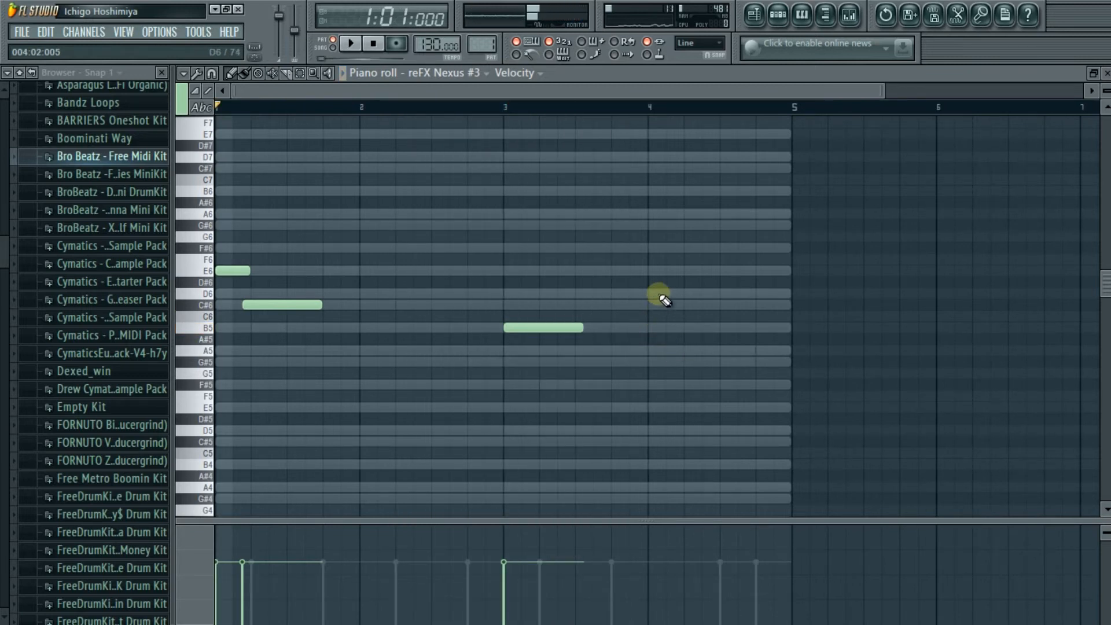
pyautogui.press('w')
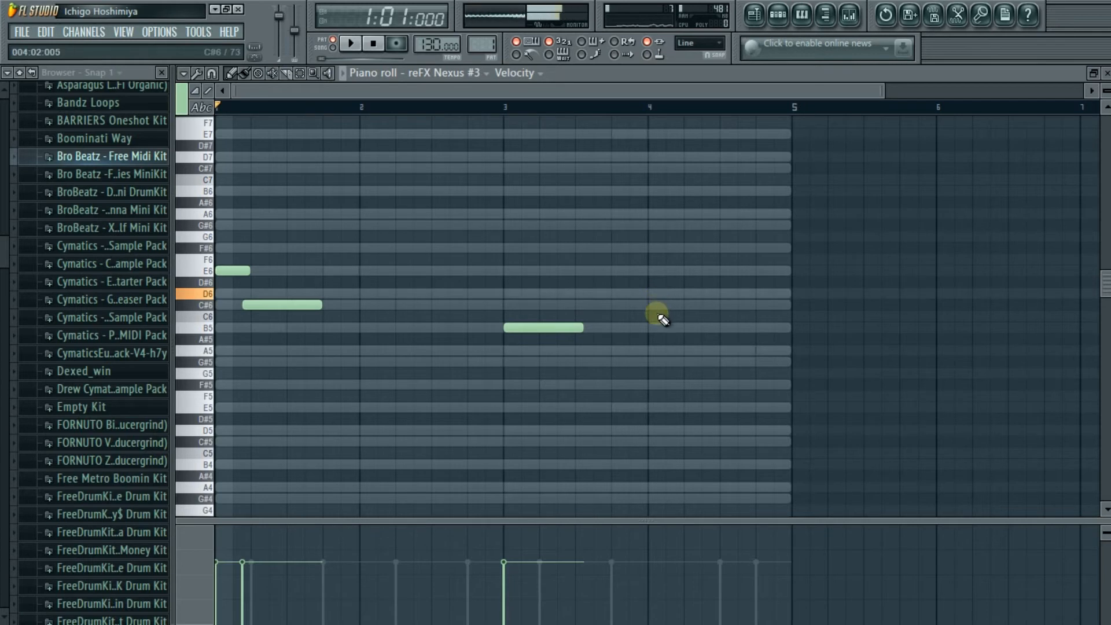
pyautogui.click(650, 296)
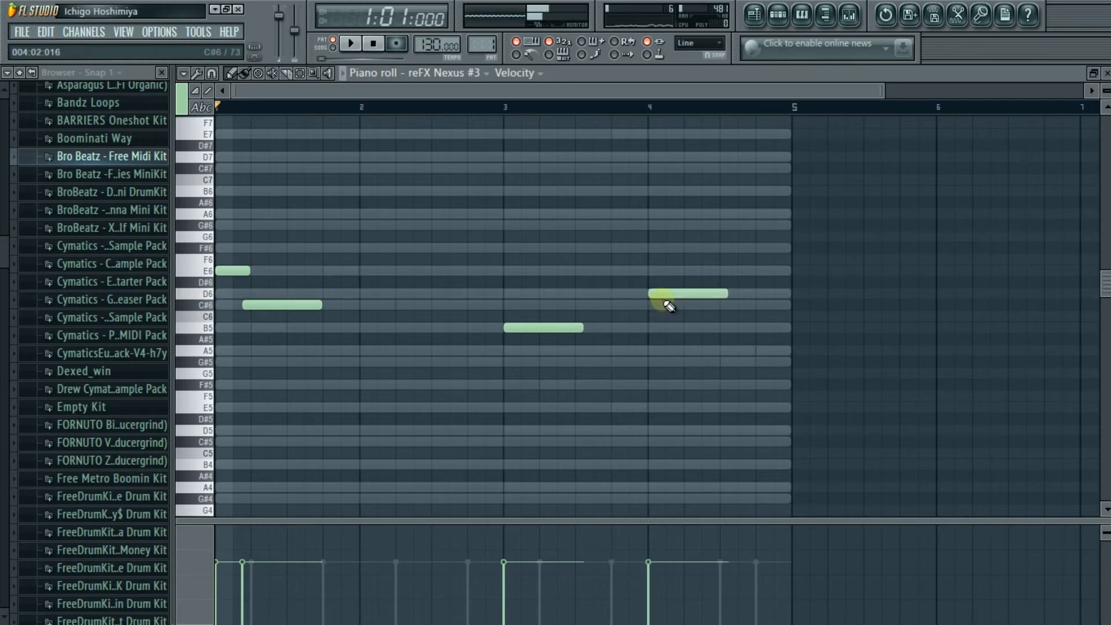
pyautogui.click(699, 307)
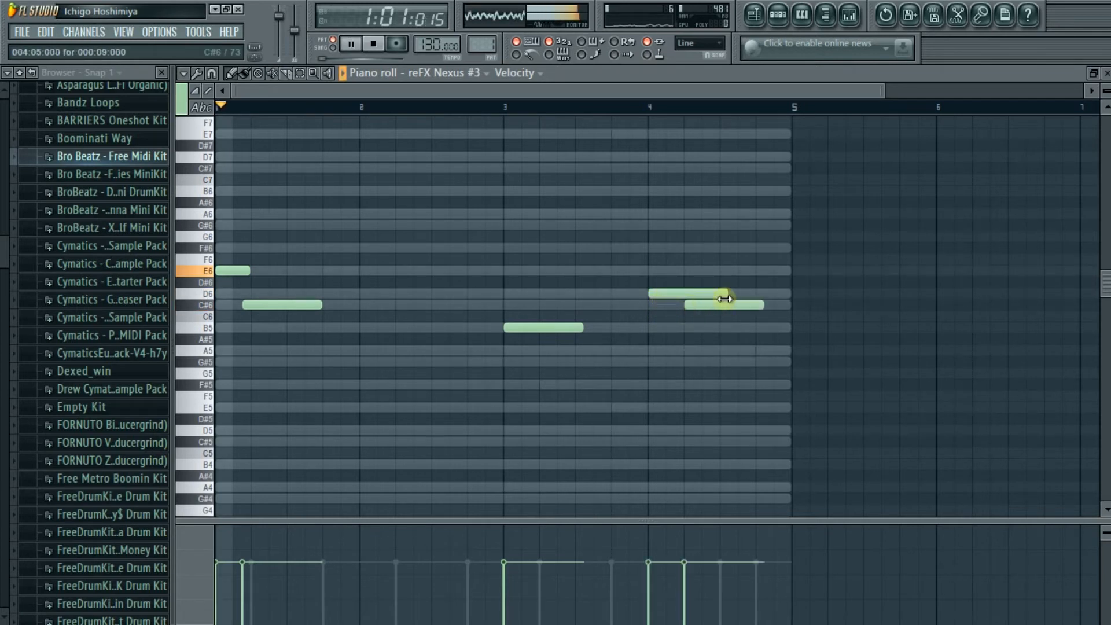
# Adjust the bar 4 notes during playback, making D6 about seven steps long and C#6 eight steps long from step 7.
pyautogui.moveTo(724, 299); pyautogui.dragTo(693, 297)
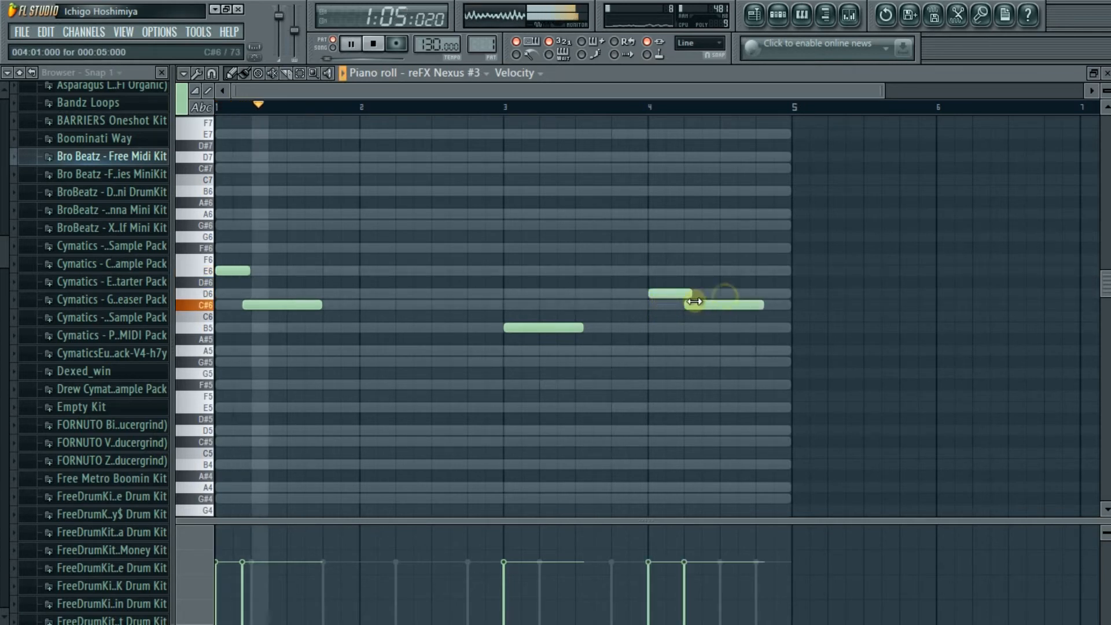
pyautogui.click(748, 306)
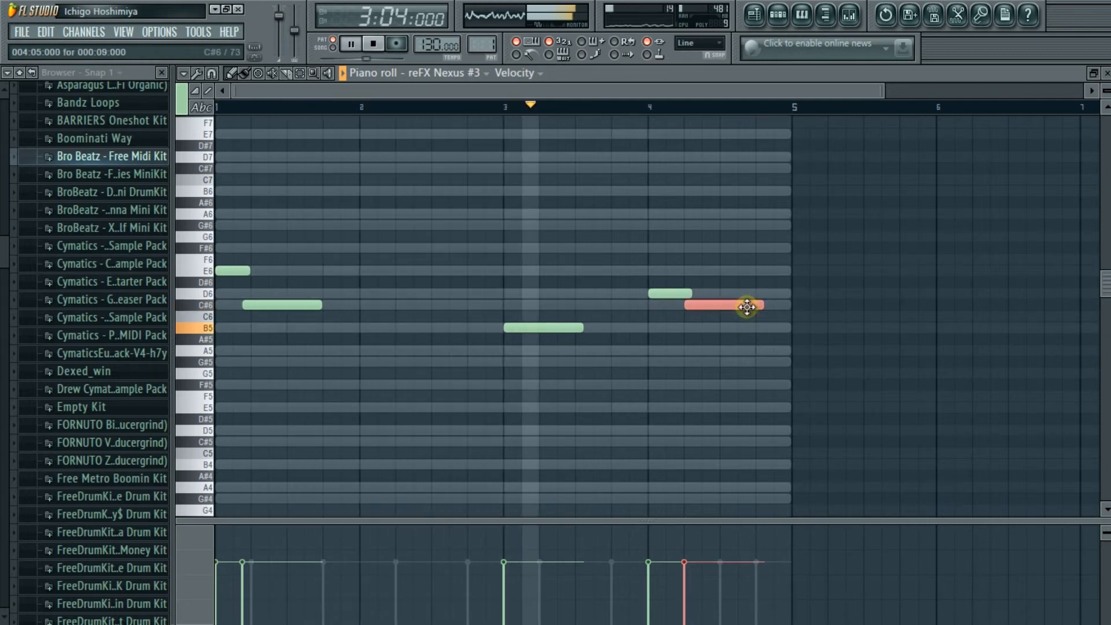
pyautogui.hotkey('shift', 'Left')
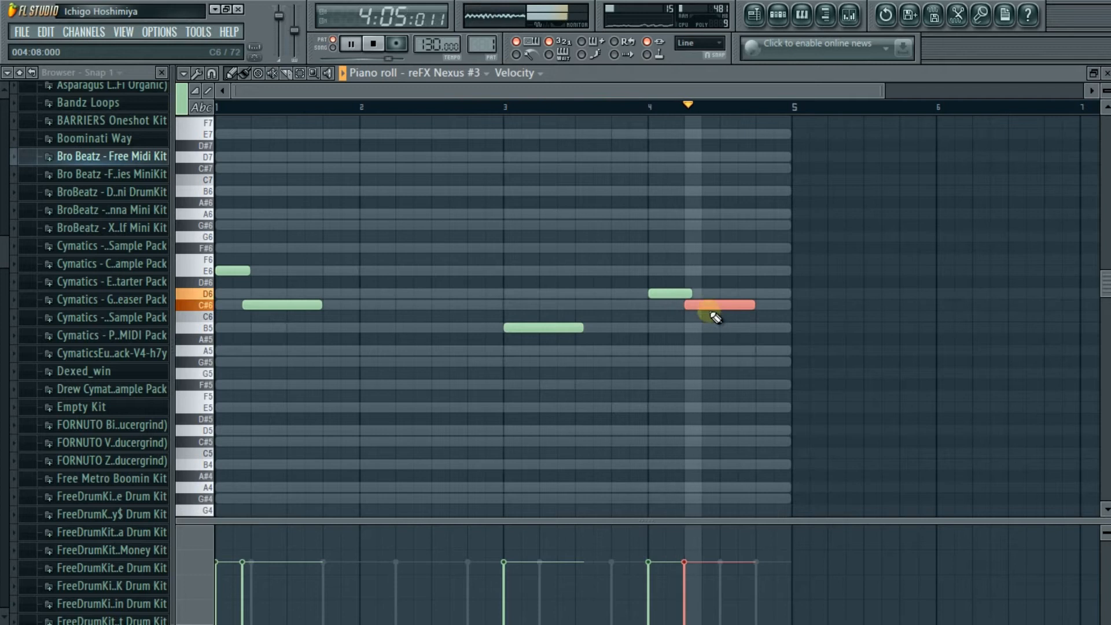
pyautogui.moveTo(717, 307)
pyautogui.mouseDown()
pyautogui.moveTo(728, 309)
pyautogui.moveTo(707, 297)
pyautogui.mouseUp()
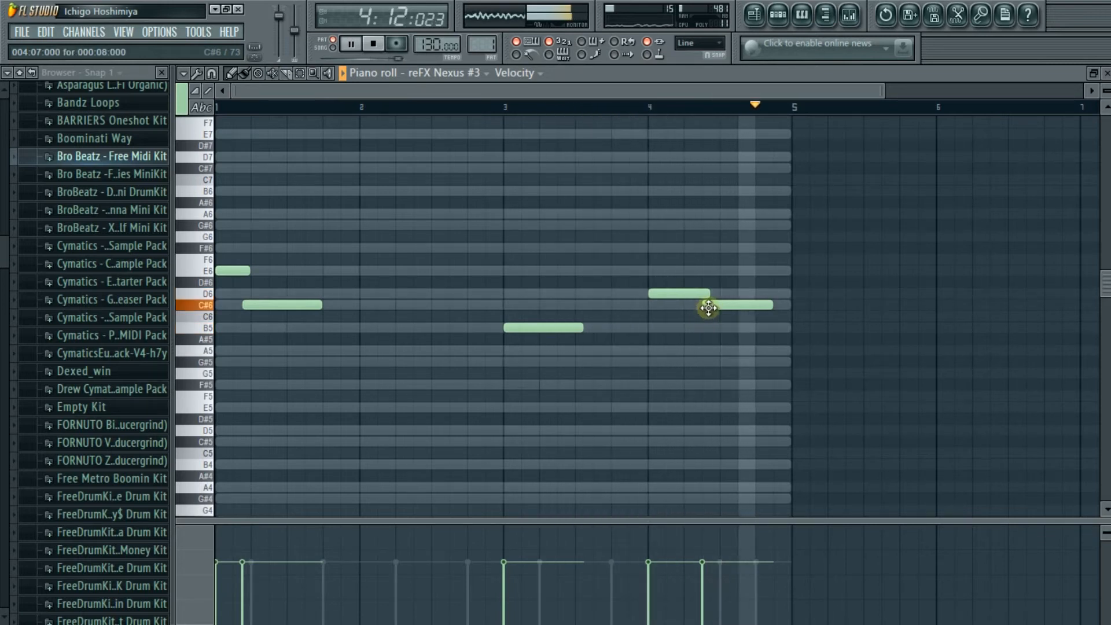
pyautogui.press('space')
# Duplicate all notes of the reFX Nexus channel into bars 5 to 8 and close its piano roll.
pyautogui.press('F5')
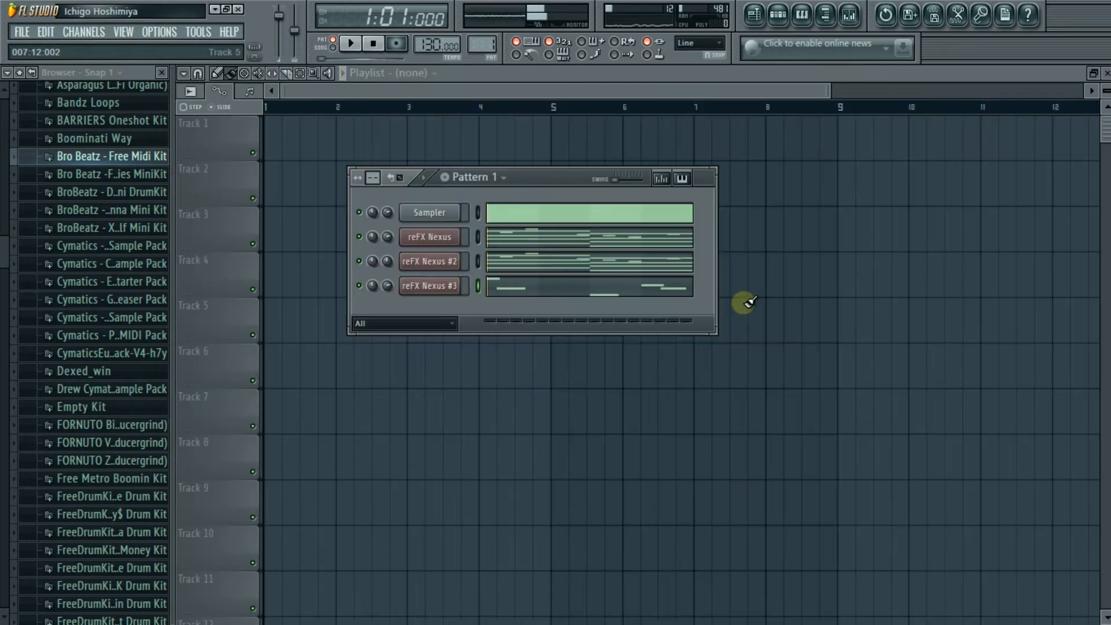
pyautogui.click(530, 235)
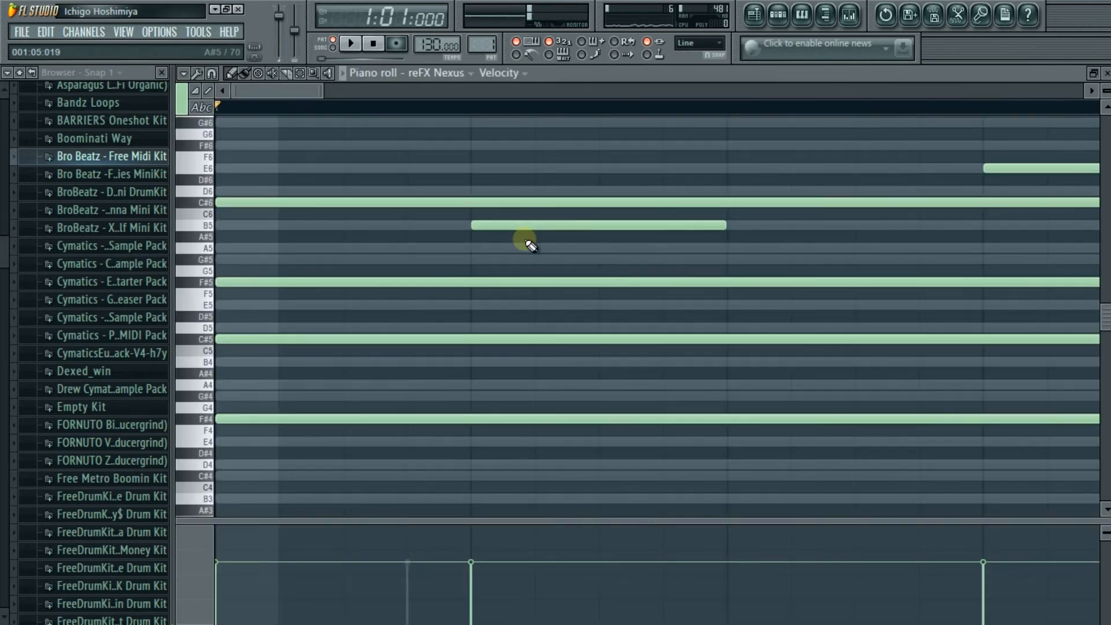
pyautogui.scroll(-6, 528, 242)
pyautogui.moveTo(258, 190); pyautogui.dragTo(614, 381)
pyautogui.hotkey('ctrl', 'b')
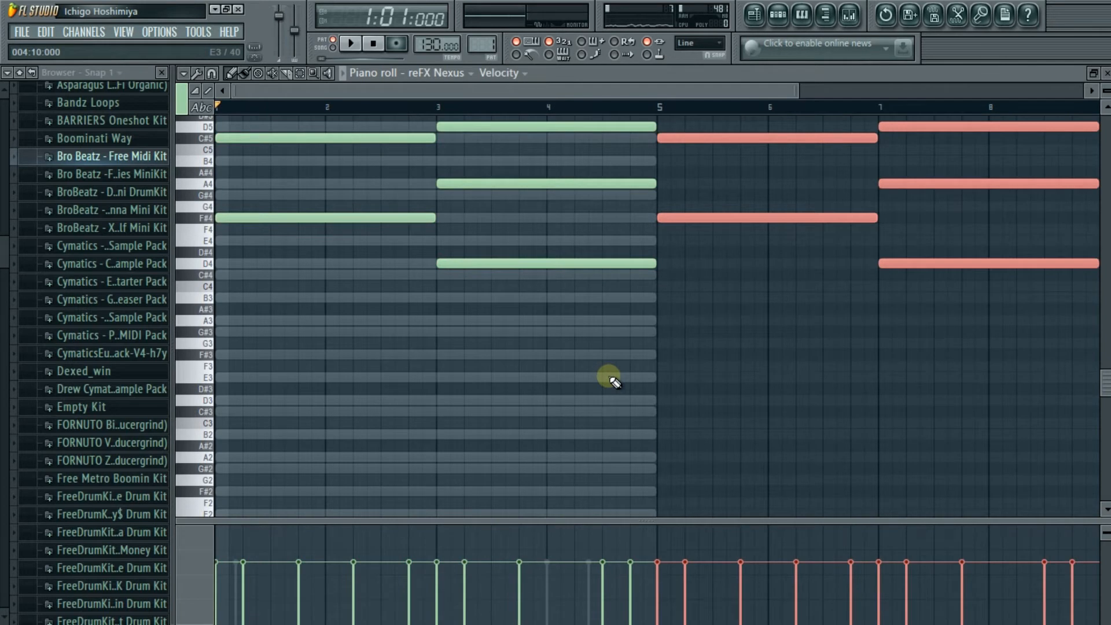
pyautogui.scroll(-2, 593, 377)
pyautogui.press('Escape')
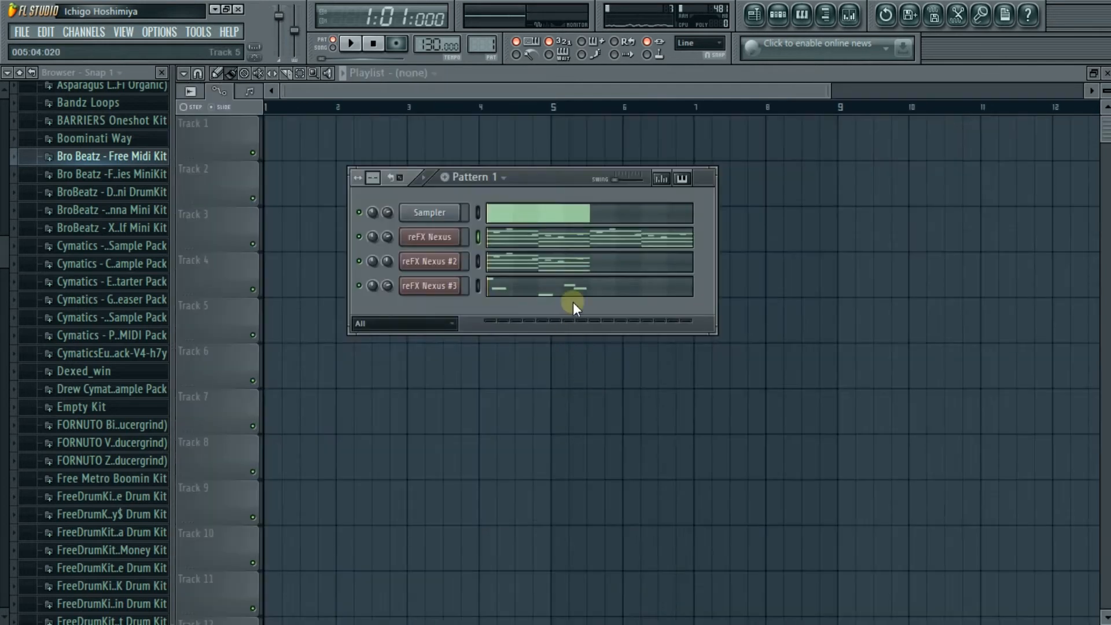
# Duplicate all notes of the reFX Nexus #2 channel into bars 5 to 8 and close its piano roll.
pyautogui.click(587, 262)
pyautogui.scroll(-5, 566, 302)
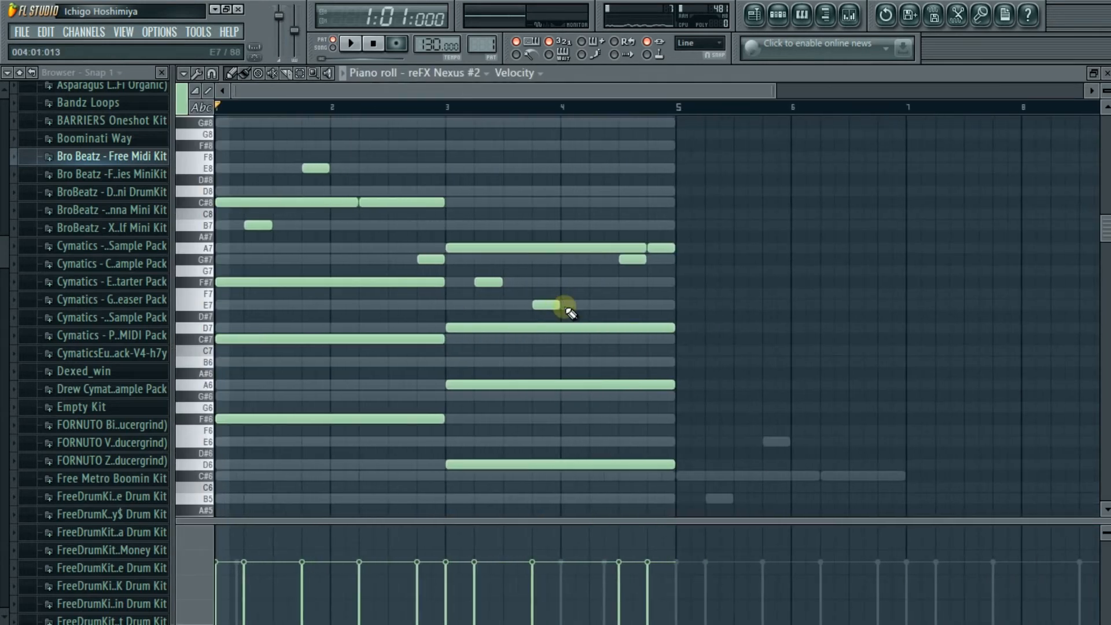
pyautogui.hotkey('ctrl', 'b')
pyautogui.scroll(-2, 567, 310)
pyautogui.press('Escape')
# Copy all flute notes of the reFX Nexus #3 channel from bars 1 to 4 into bars 5 to 8.
pyautogui.click(543, 289)
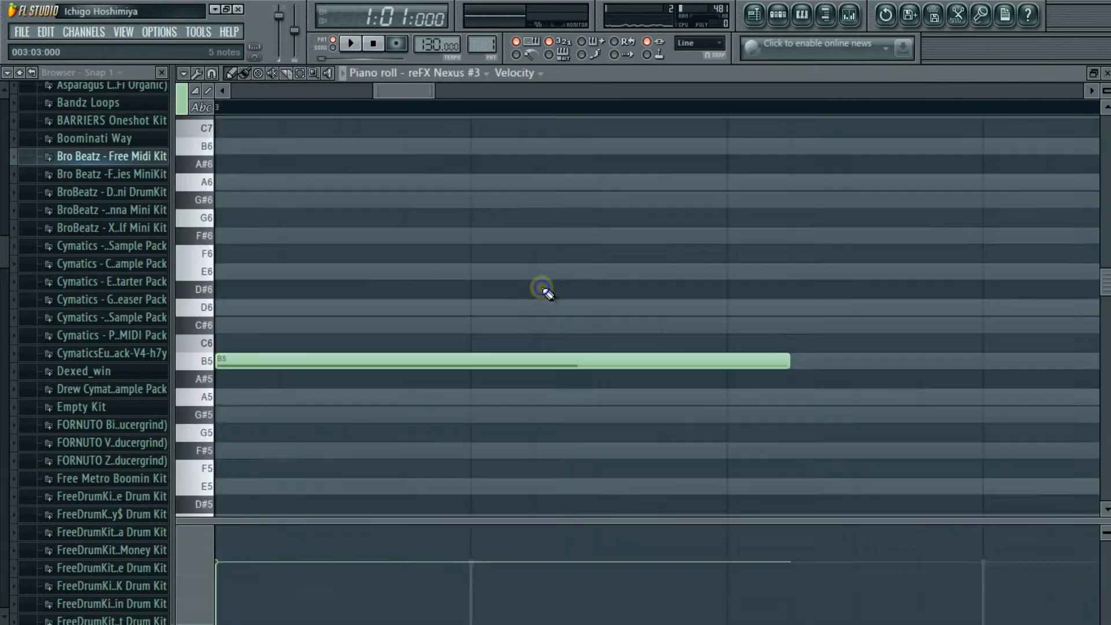
pyautogui.scroll(-5, 542, 292)
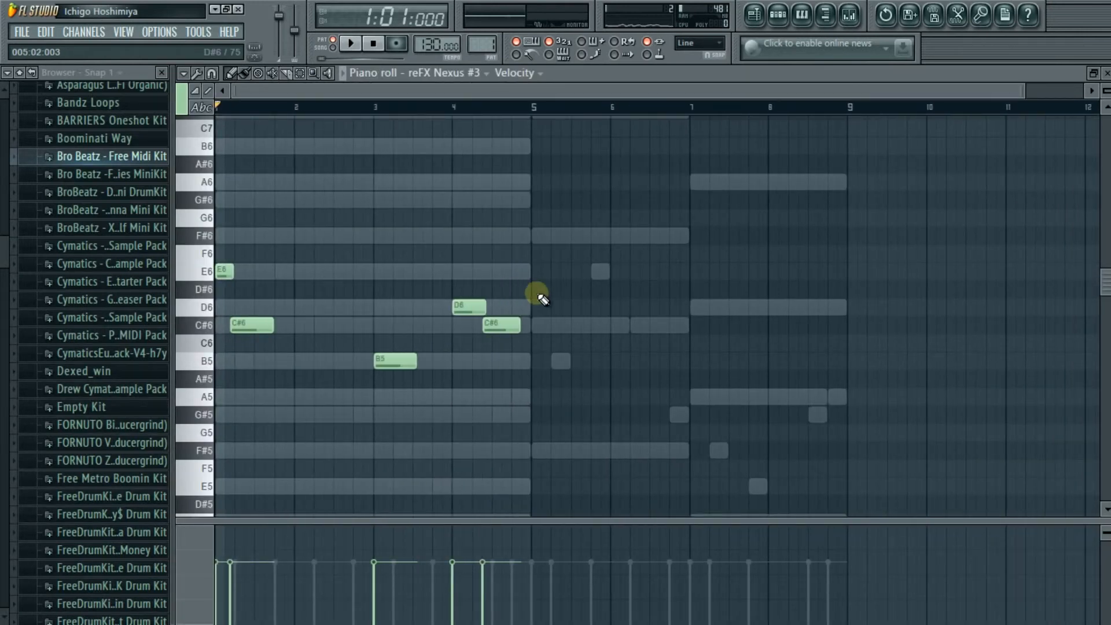
pyautogui.moveTo(217, 209); pyautogui.dragTo(648, 385)
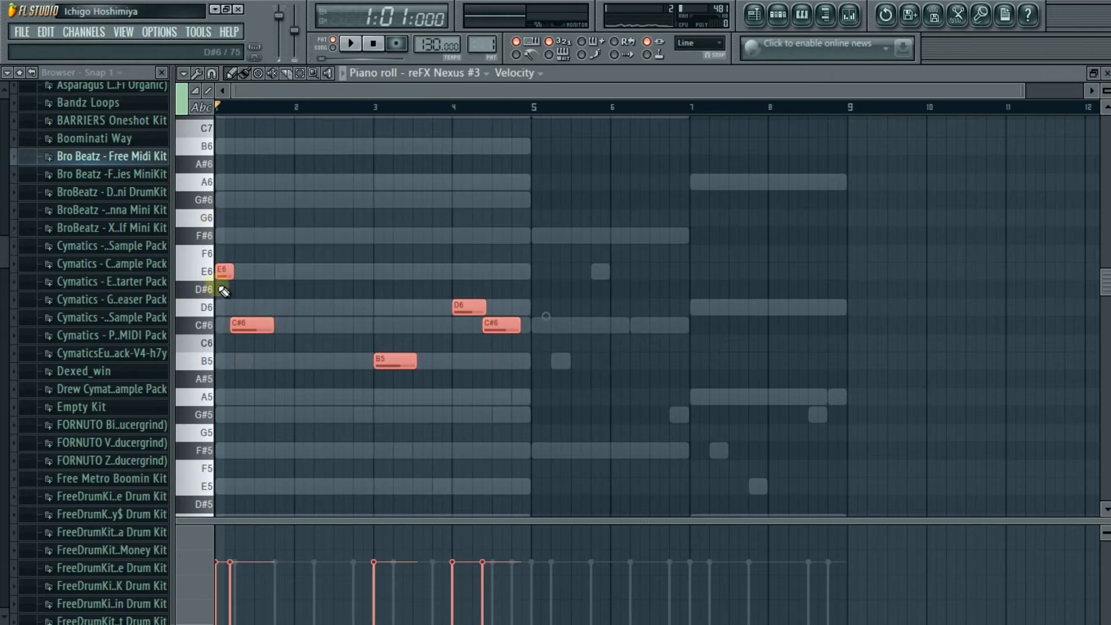
pyautogui.moveTo(222, 270); pyautogui.dragTo(538, 268)
pyautogui.click(585, 291)
pyautogui.scroll(-1, 796, 310)
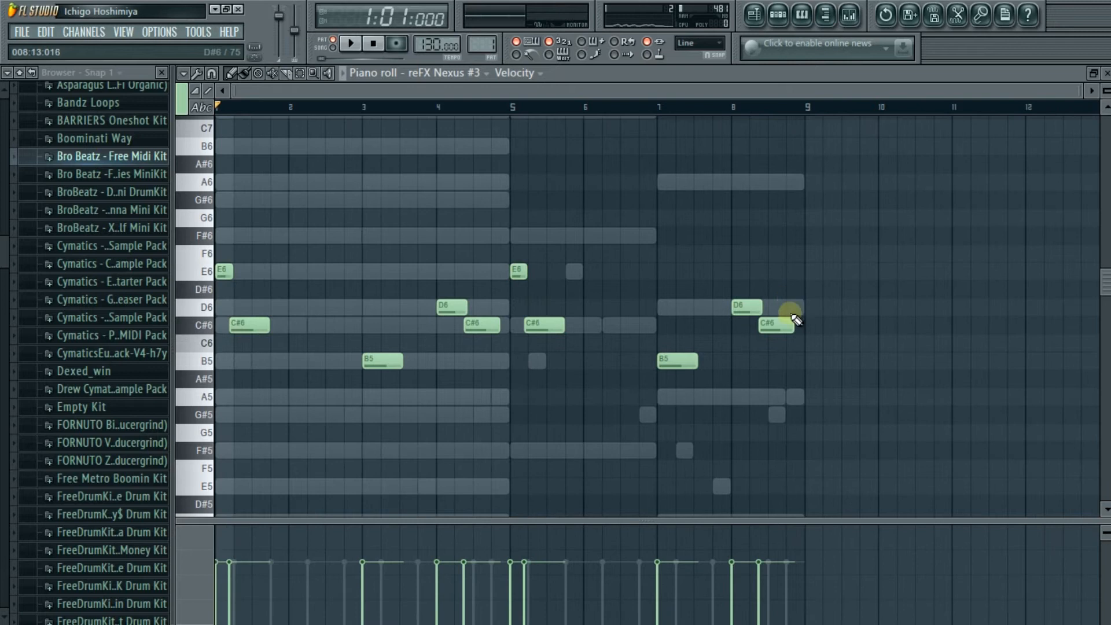
# Play the eight-bar pattern from the start, replay it from bar 7 and stop playback.
pyautogui.press('space')
pyautogui.press('space')
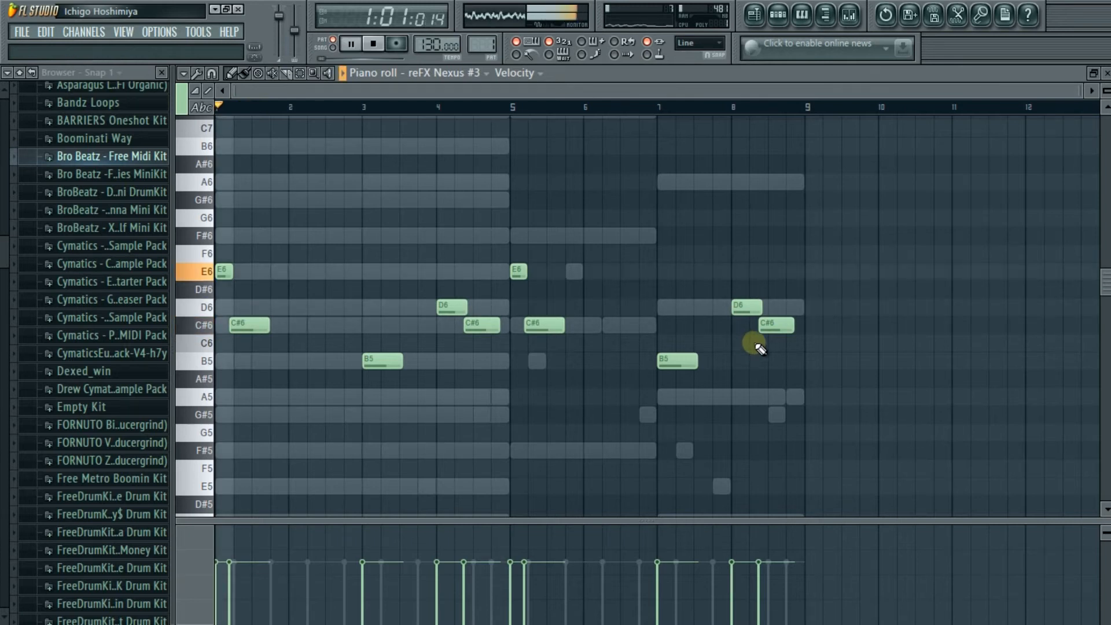
pyautogui.click(660, 105)
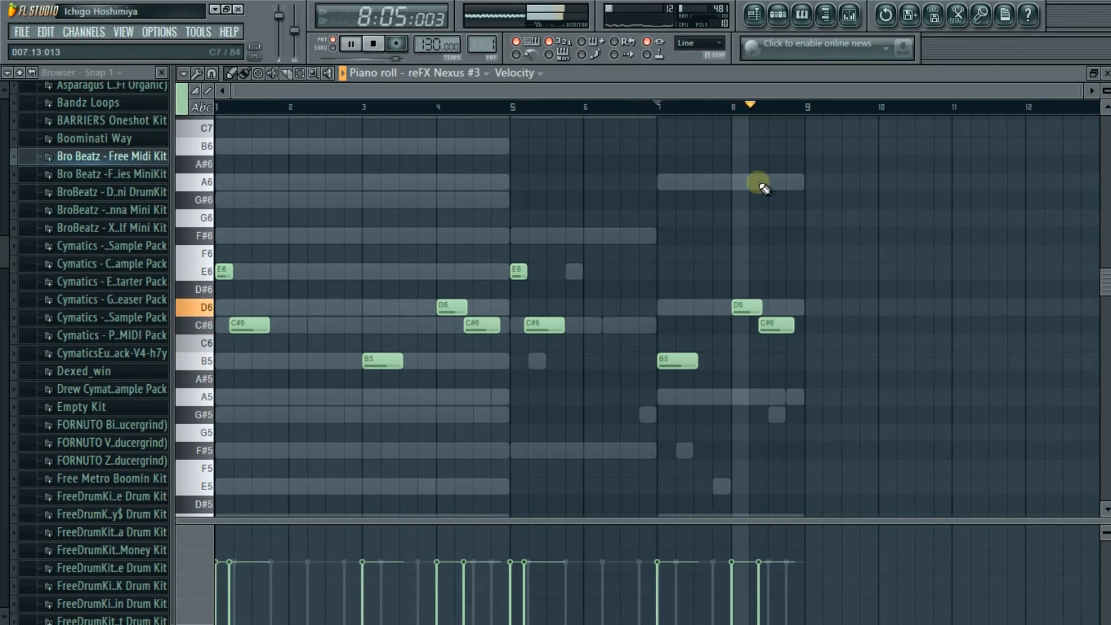
pyautogui.press('space')
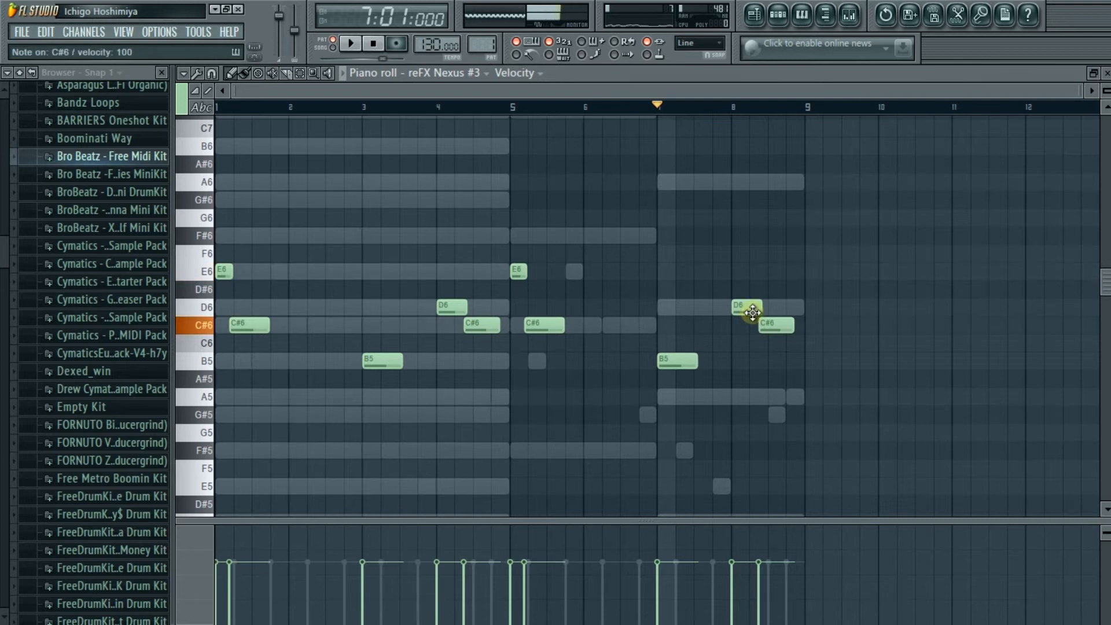
# Retune the two flute notes in bar 8 to C#6 and E6 during playback, shifting E6 to step 8 and lengthening C#6 to meet it.
pyautogui.moveTo(753, 313); pyautogui.dragTo(767, 263)
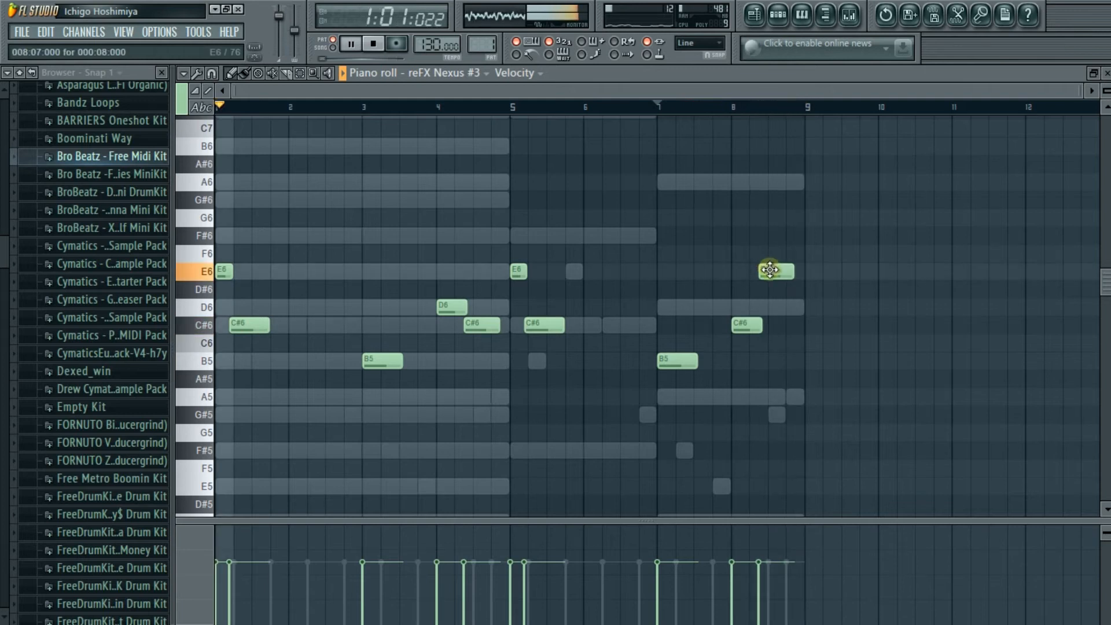
pyautogui.scroll(4, 770, 271)
pyautogui.moveTo(770, 272); pyautogui.dragTo(783, 272)
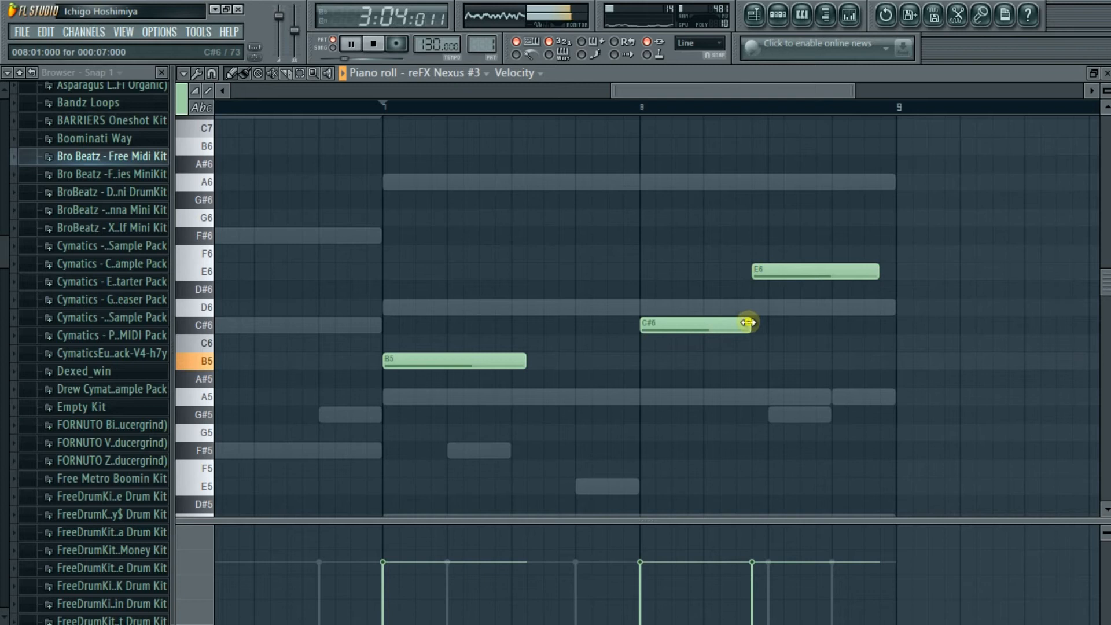
pyautogui.scroll(-5, 761, 326)
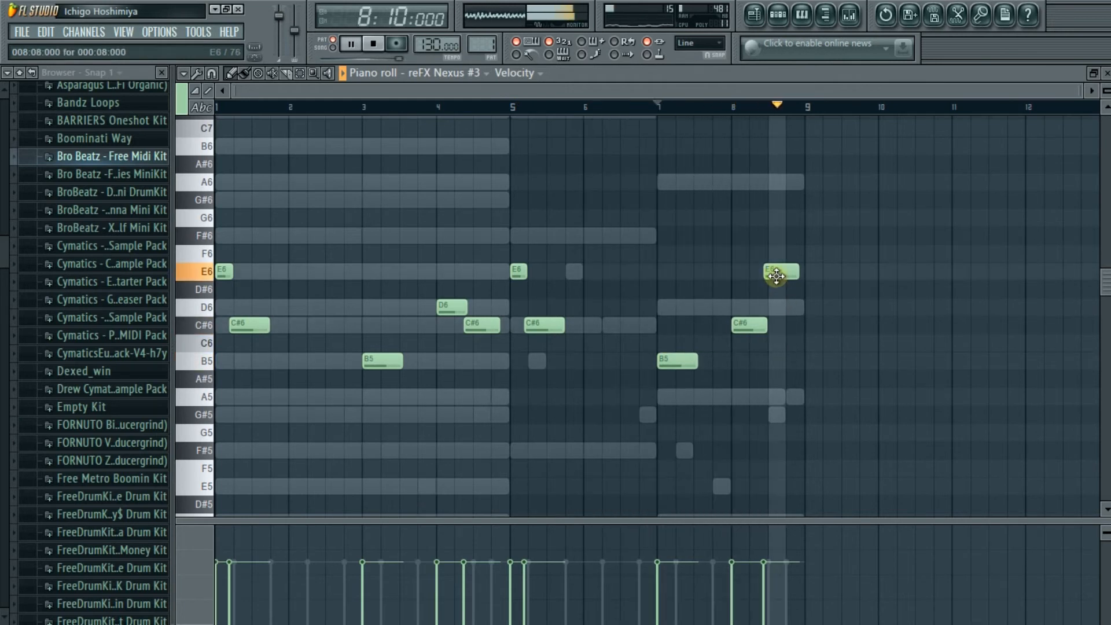
# Lower the last flute note in bar 8 to D6, play the result, close the piano roll and stop playback.
pyautogui.press('space')
pyautogui.moveTo(776, 286); pyautogui.dragTo(770, 338)
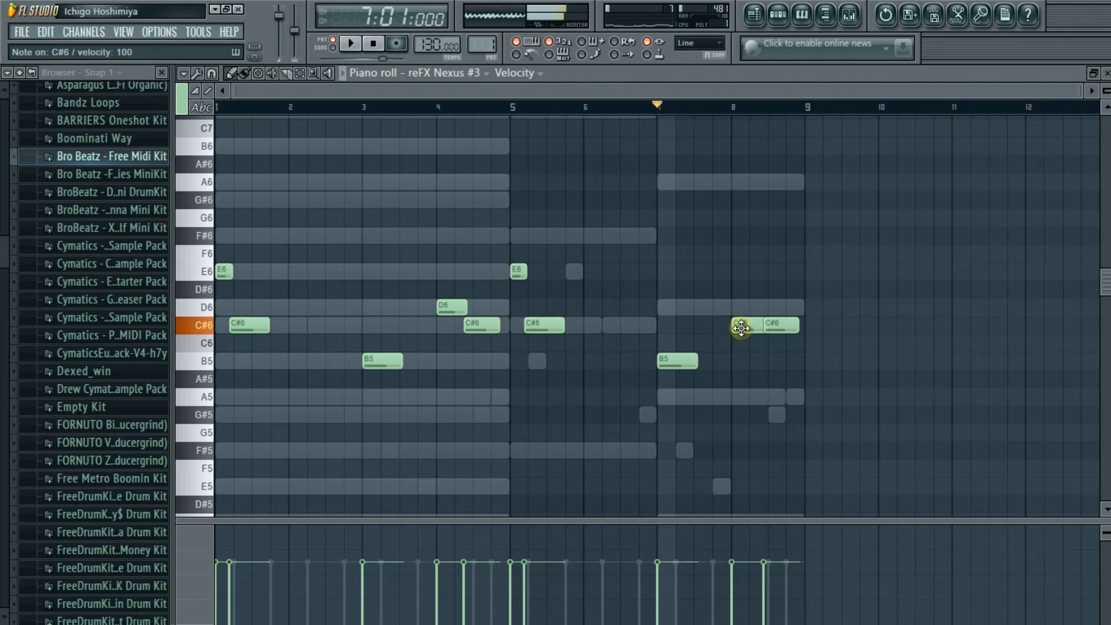
pyautogui.moveTo(781, 308); pyautogui.dragTo(782, 309)
pyautogui.press('space')
pyautogui.press('F5')
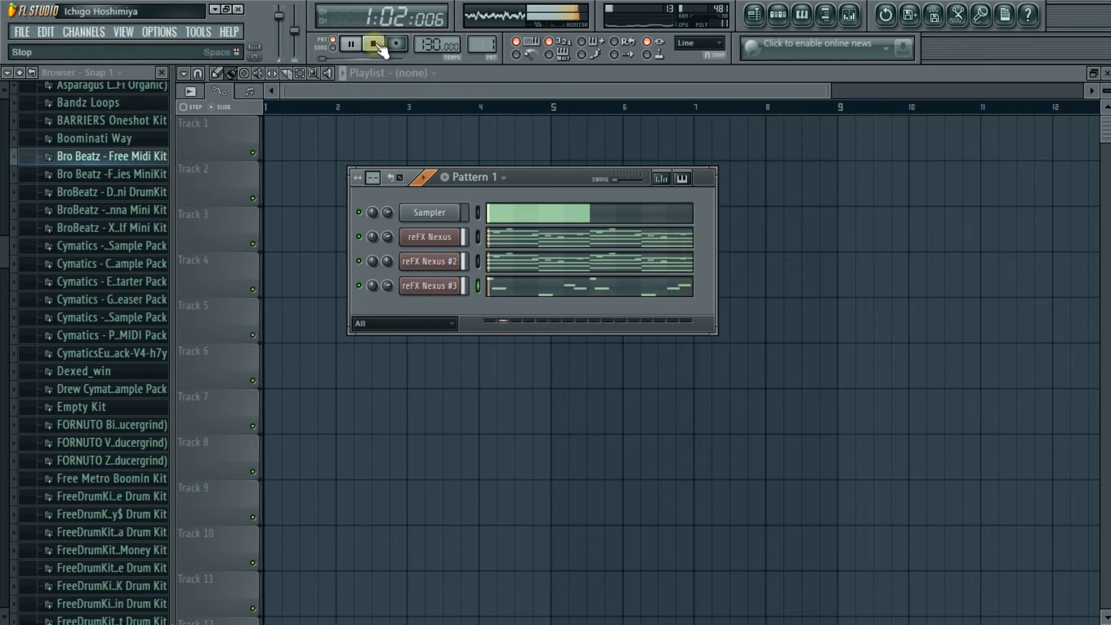
pyautogui.click(375, 45)
# Turn on the metronome and briefly play the pattern against it.
pyautogui.click(432, 297)
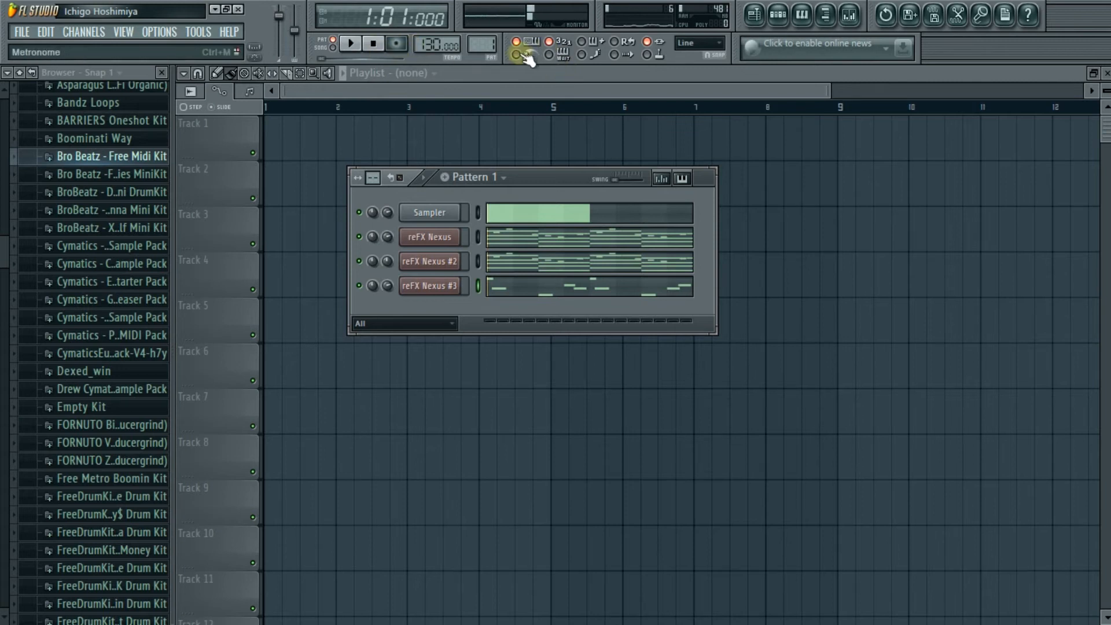
pyautogui.press('space')
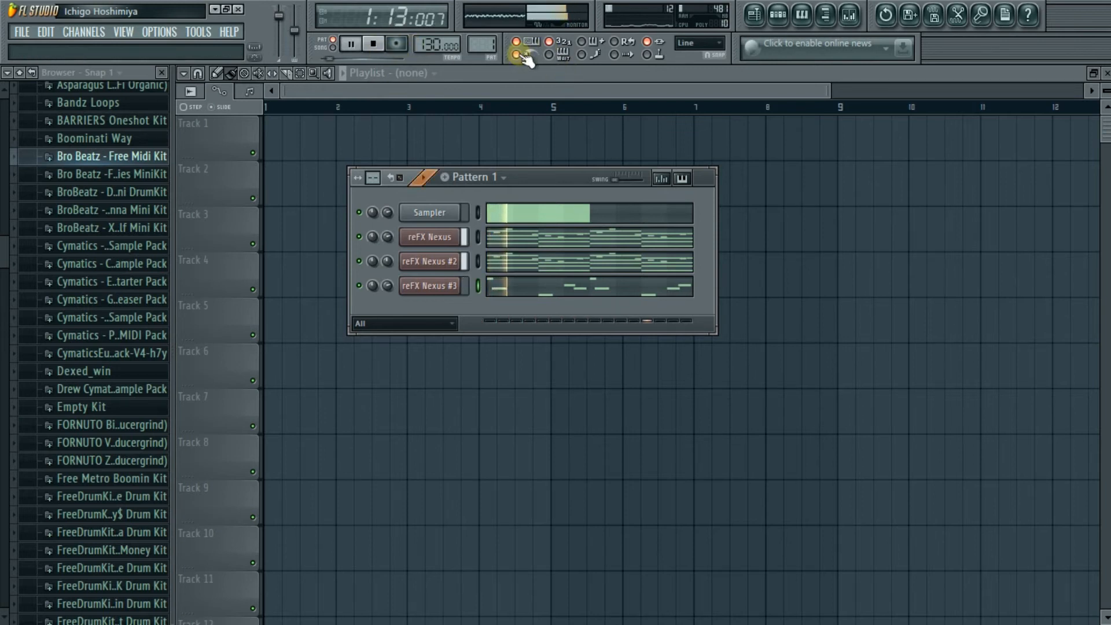
pyautogui.press('space')
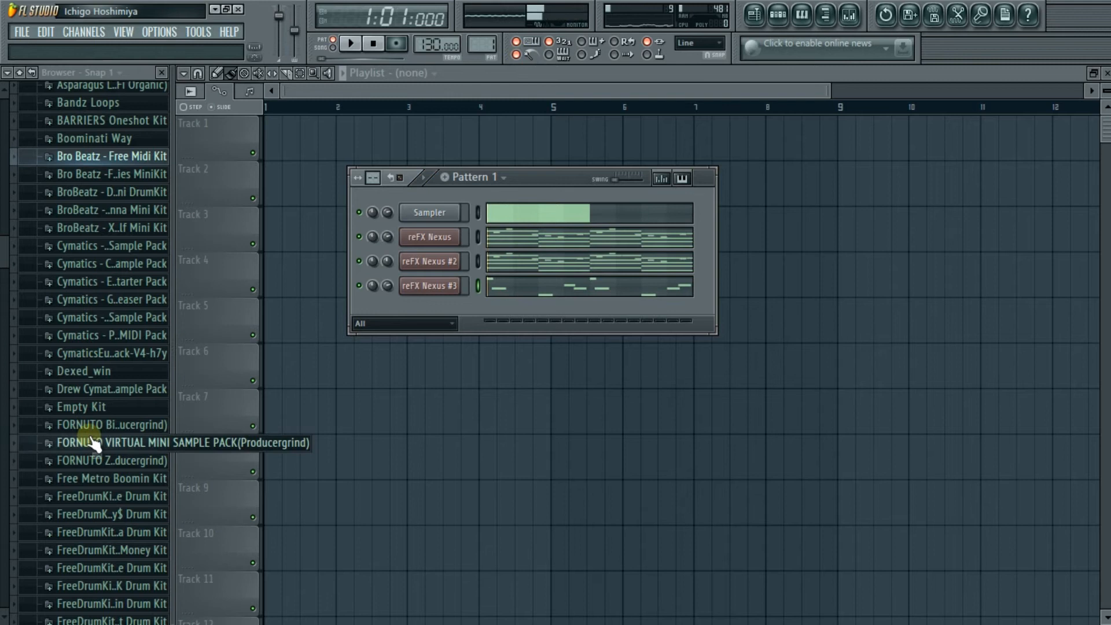
# Open the FORNUTO Zone 6 Drum Kit folder and add the Z6 HAT 3 sample as a new channel.
pyautogui.click(90, 461)
pyautogui.scroll(-1, 92, 473)
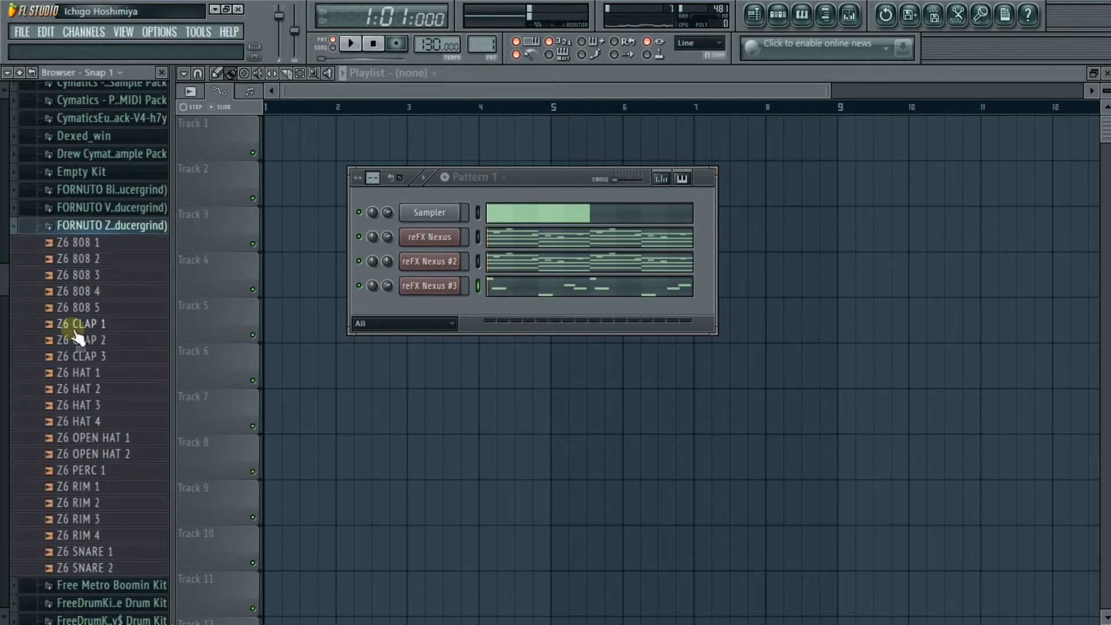
pyautogui.click(102, 407)
pyautogui.moveTo(104, 408); pyautogui.dragTo(436, 303)
pyautogui.moveTo(87, 412); pyautogui.dragTo(442, 304)
# Fill every 2 steps of the Z6 HAT 3 channel and start playback.
pyautogui.rightClick(457, 306)
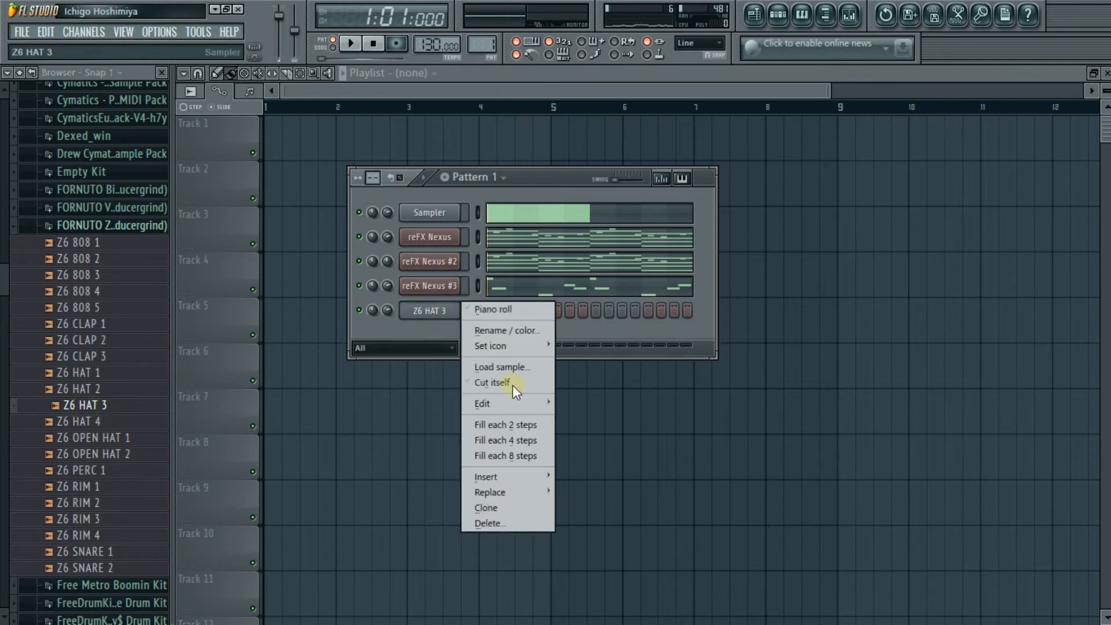
pyautogui.click(500, 427)
pyautogui.press('space')
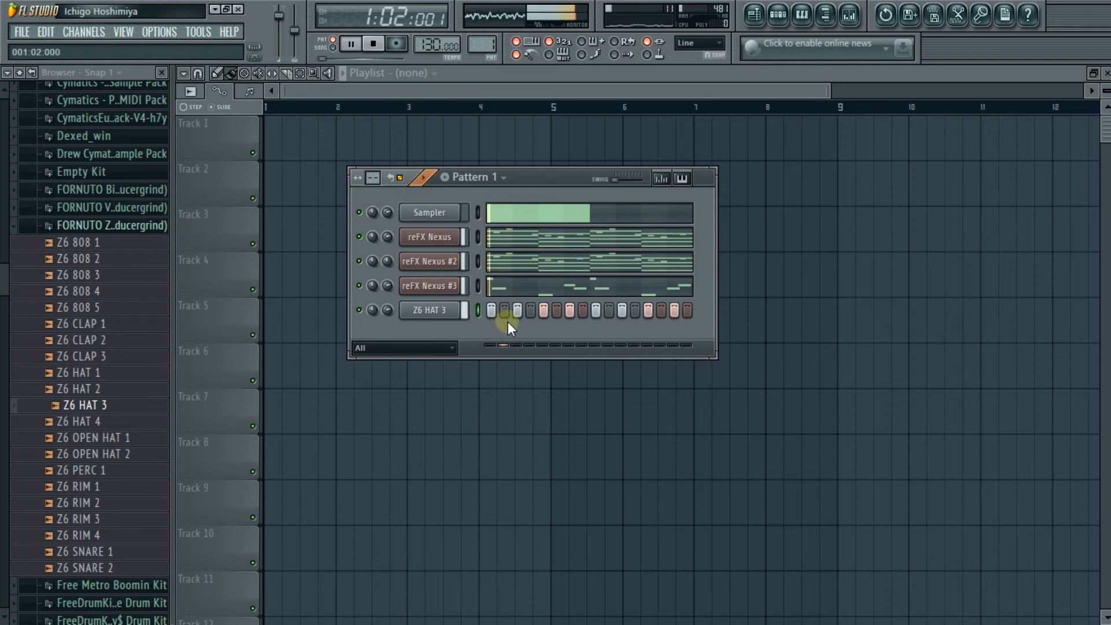
# Send the Z6 HAT 3 steps to the piano roll, turn off the metronome and close the piano roll.
pyautogui.rightClick(460, 307)
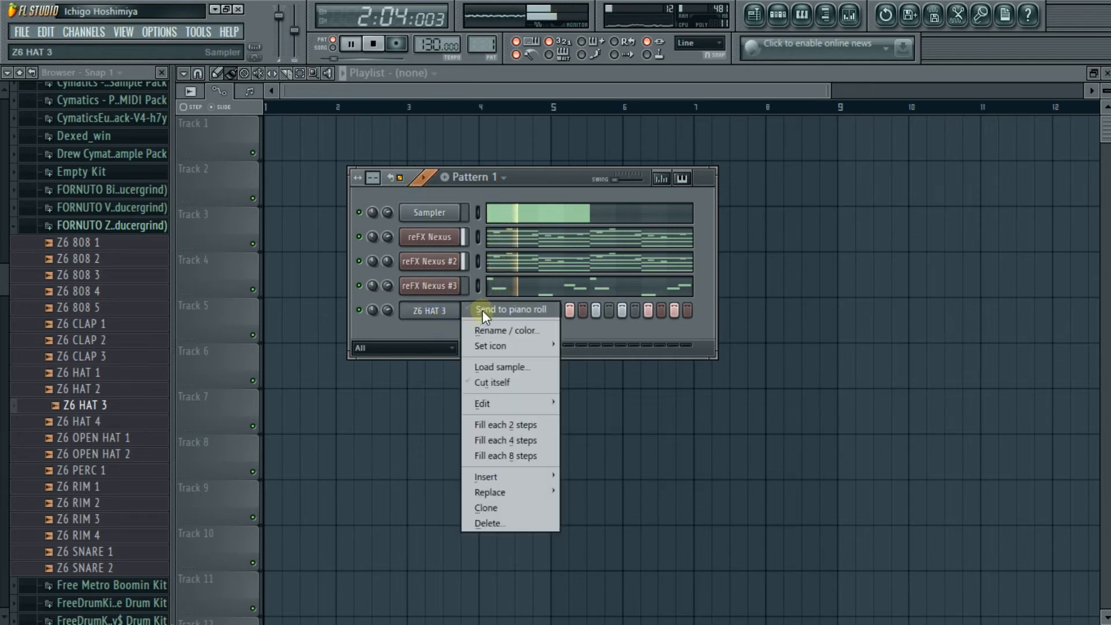
pyautogui.click(482, 311)
pyautogui.scroll(-8, 481, 310)
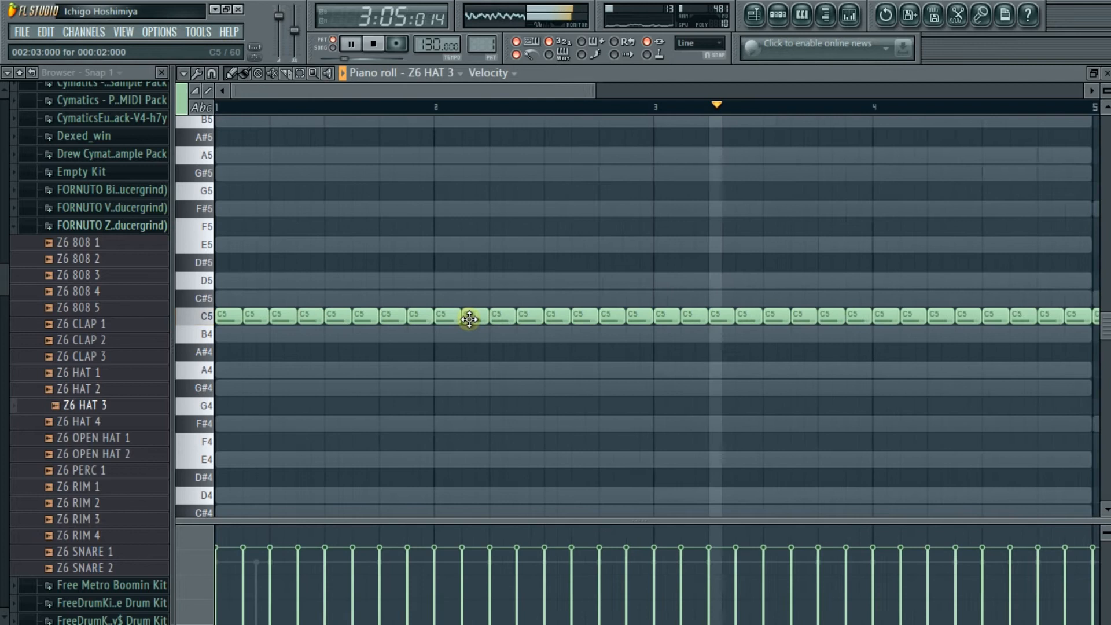
pyautogui.scroll(1, 471, 261)
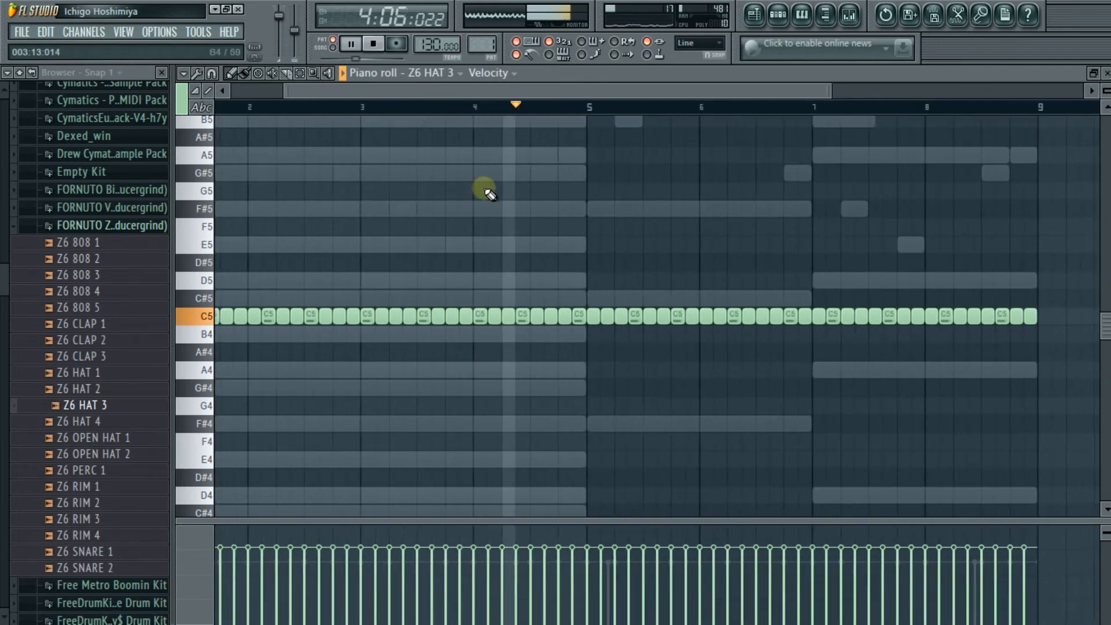
pyautogui.moveTo(491, 93); pyautogui.dragTo(325, 92)
pyautogui.click(519, 54)
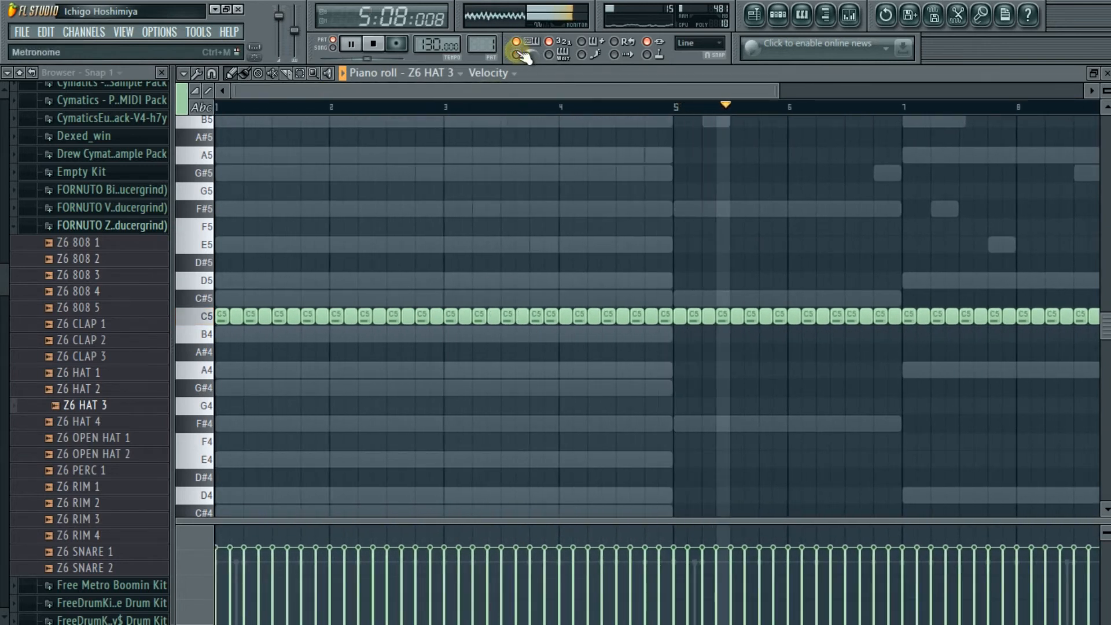
pyautogui.press('Escape')
# Add Z6 CLAP 1 as a new channel with a hit on step 9 and collapse the drum kit folder.
pyautogui.moveTo(76, 324); pyautogui.dragTo(421, 330)
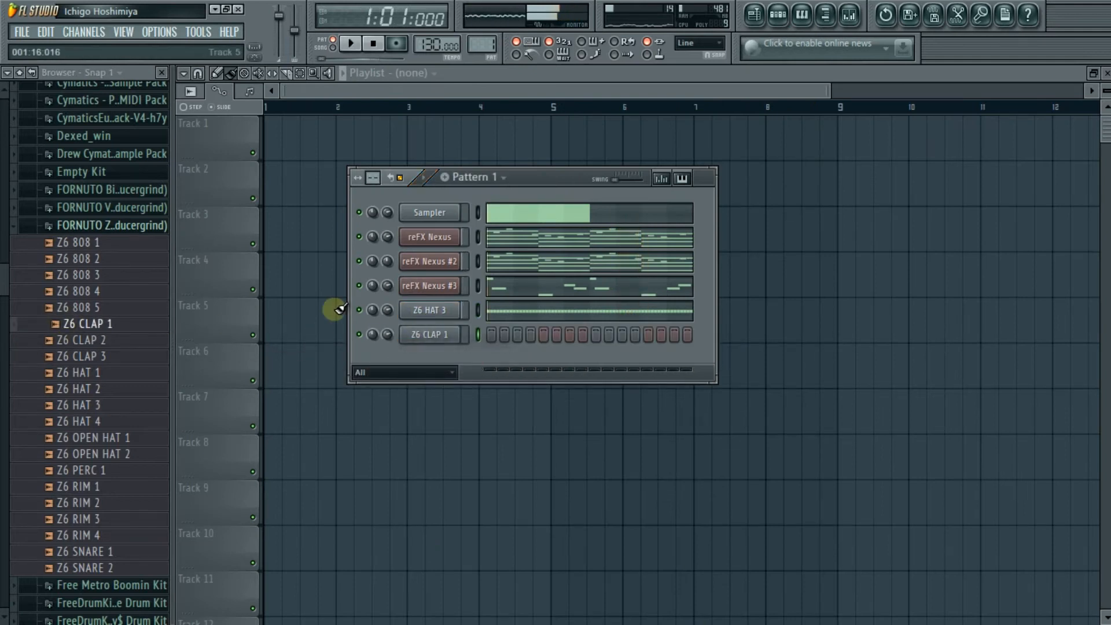
pyautogui.click(593, 338)
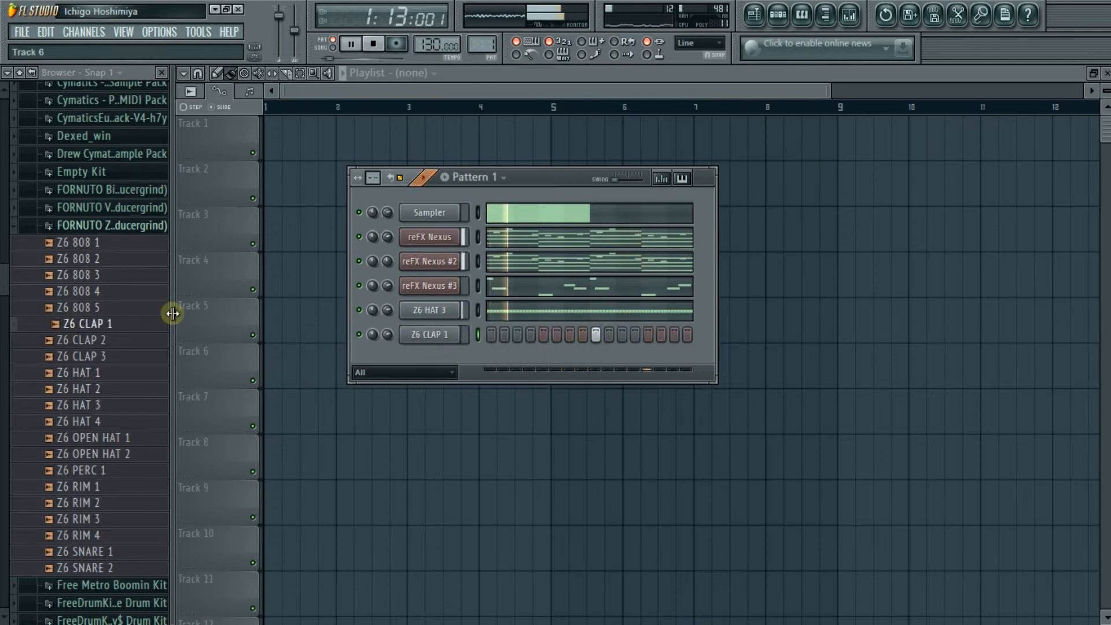
pyautogui.click(111, 226)
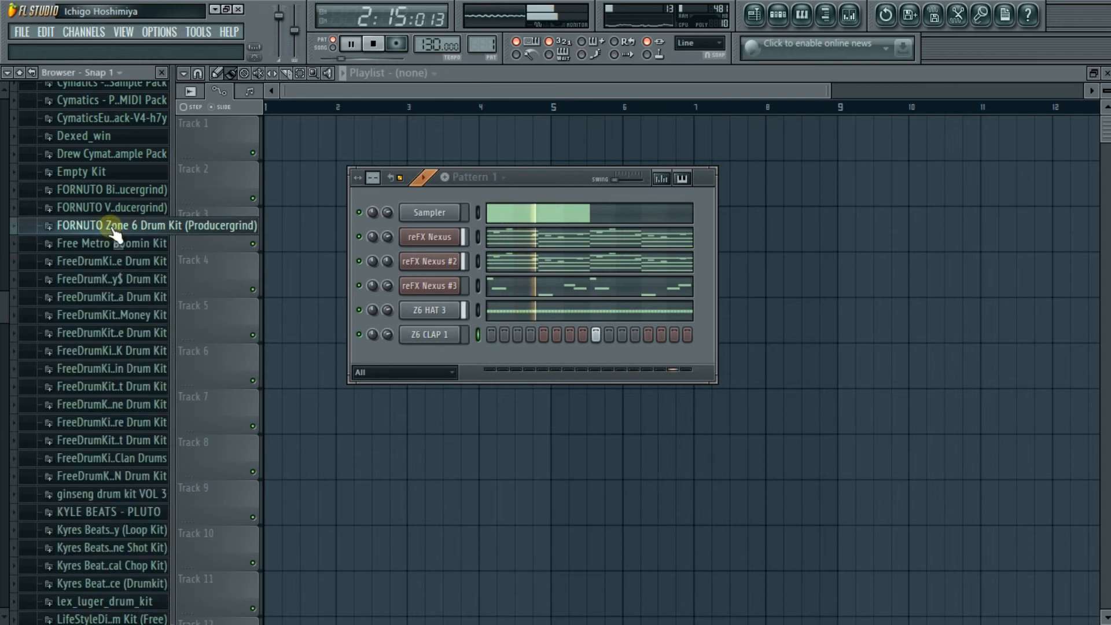
# Look through the sample folders for another drum kit while the pattern plays, then stop playback.
pyautogui.scroll(8, 114, 233)
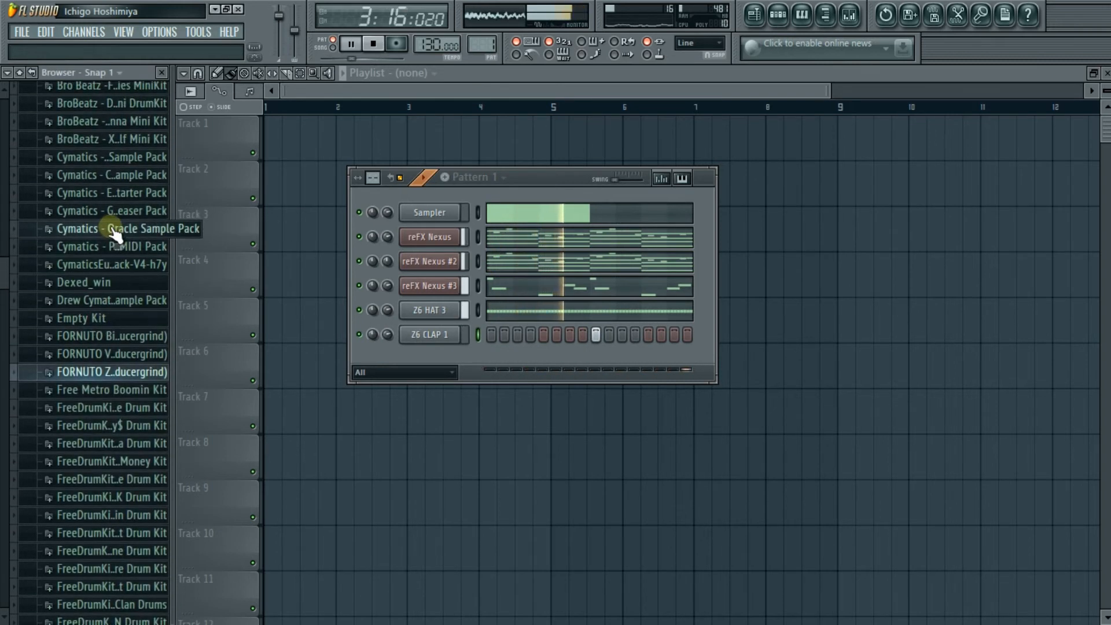
pyautogui.scroll(-5, 113, 230)
pyautogui.scroll(-3, 114, 283)
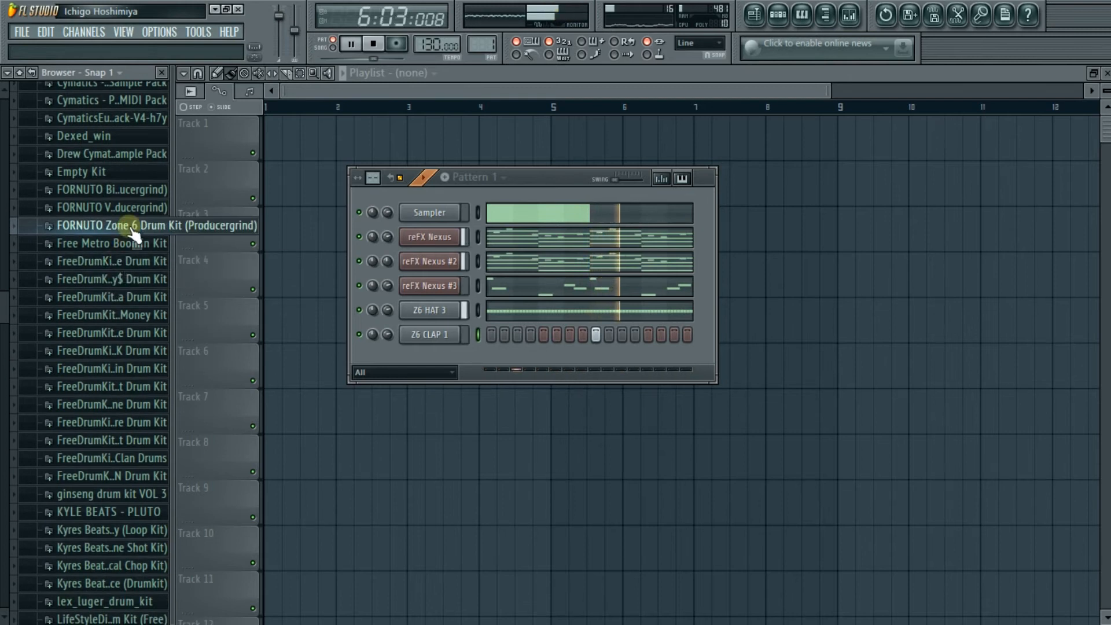
pyautogui.scroll(3, 122, 235)
pyautogui.scroll(8, 124, 241)
pyautogui.scroll(6, 116, 248)
pyautogui.scroll(-3, 111, 240)
pyautogui.scroll(3, 111, 241)
pyautogui.moveTo(389, 286); pyautogui.dragTo(388, 290)
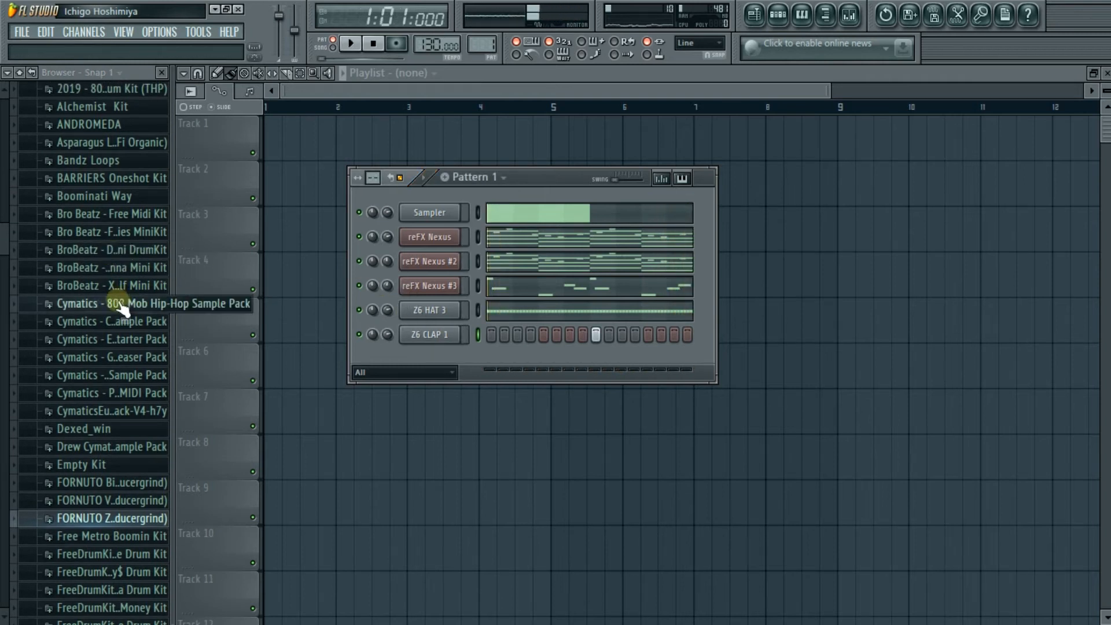
# Reopen the FORNUTO Zone 6 Drum Kit folder and audition the Z6 RIM 3 and Z6 RIM 4 samples.
pyautogui.click(103, 503)
pyautogui.click(118, 489)
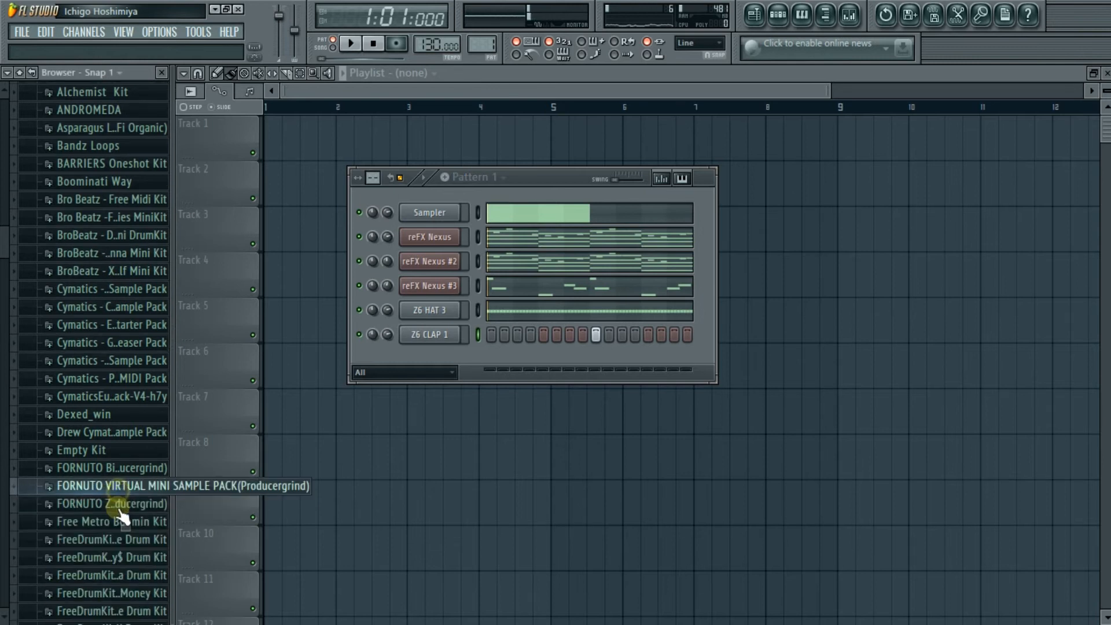
pyautogui.click(119, 505)
pyautogui.scroll(-6, 110, 439)
pyautogui.click(105, 423)
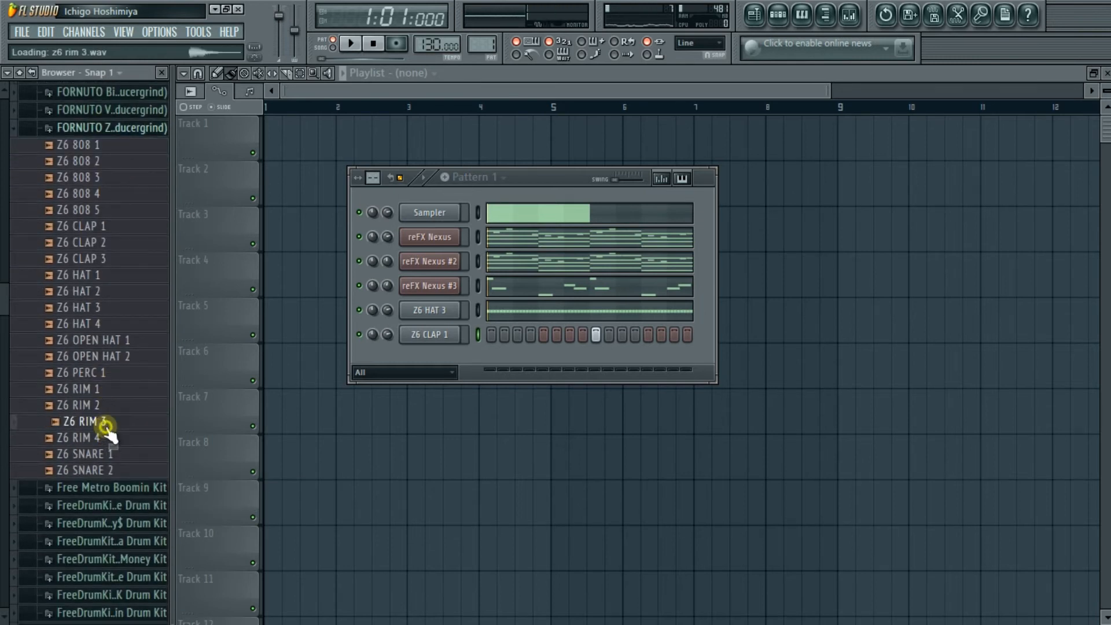
pyautogui.click(87, 438)
# Collapse the Name folder and open the Alchemist Kit sample folder.
pyautogui.scroll(10, 76, 405)
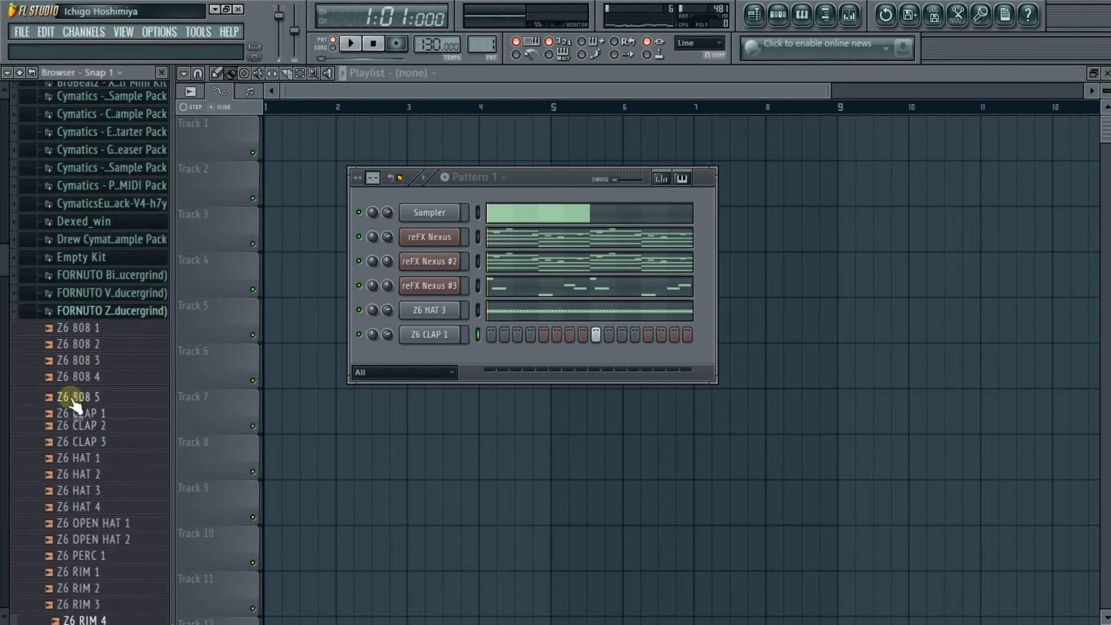
pyautogui.scroll(5, 115, 330)
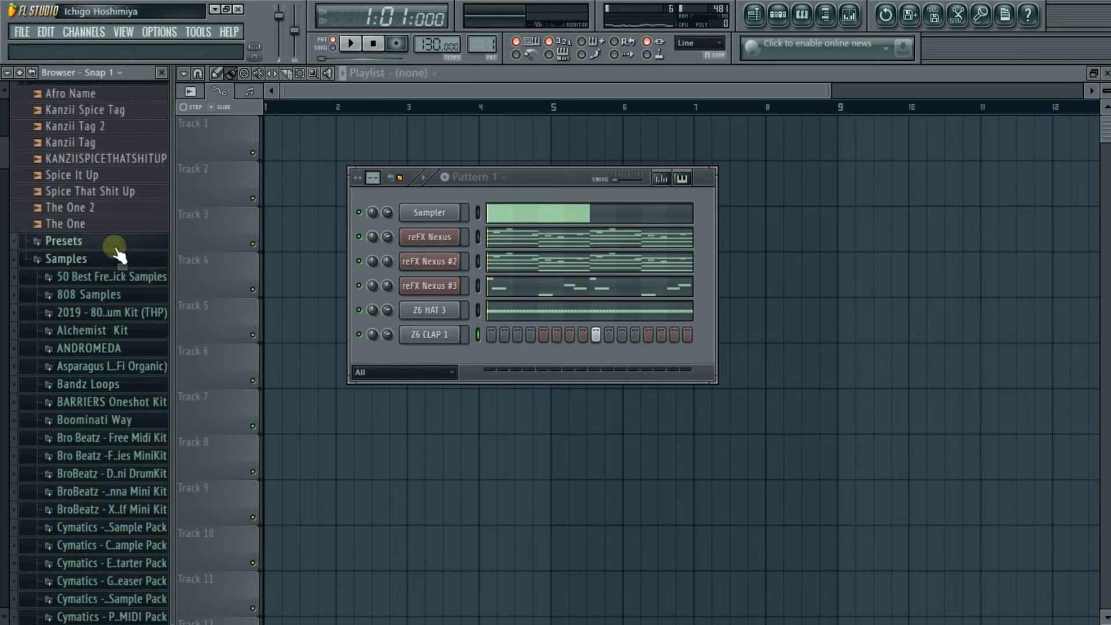
pyautogui.click(115, 292)
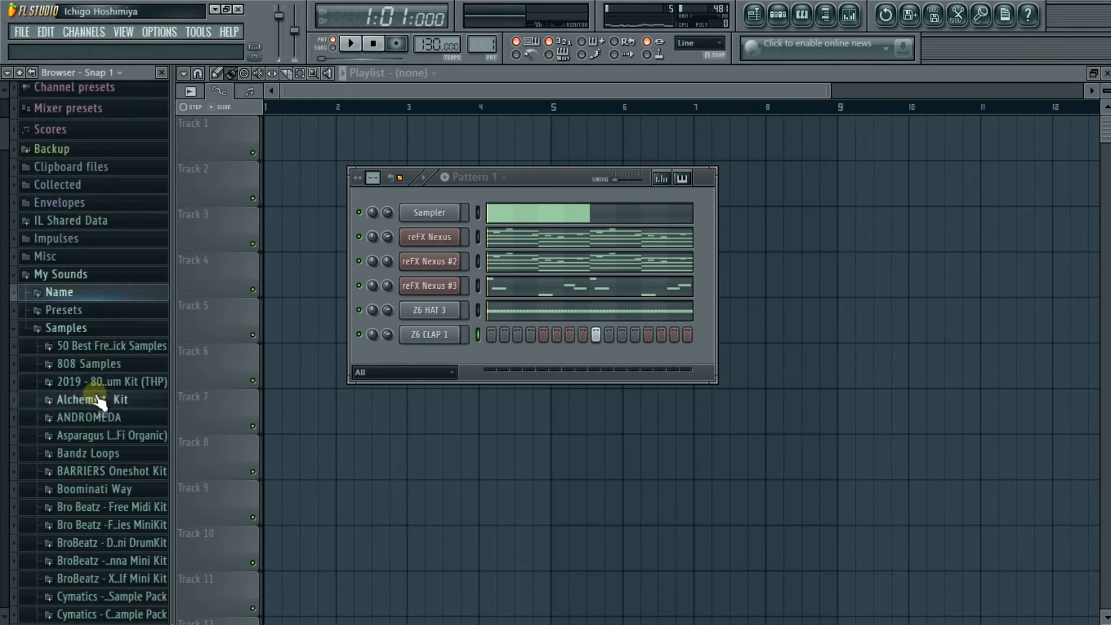
pyautogui.click(98, 394)
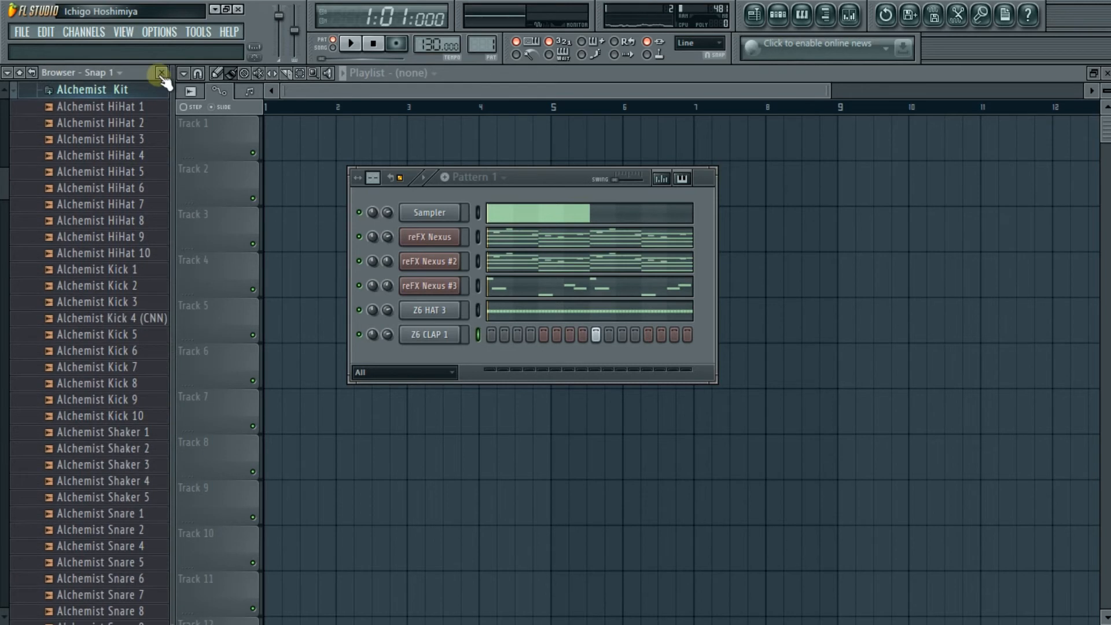
# Collapse the Alchemist Kit folder and open the 5. SNARES folder of the ANDROMEDA kit.
pyautogui.click(114, 98)
pyautogui.click(109, 109)
pyautogui.scroll(-1, 96, 186)
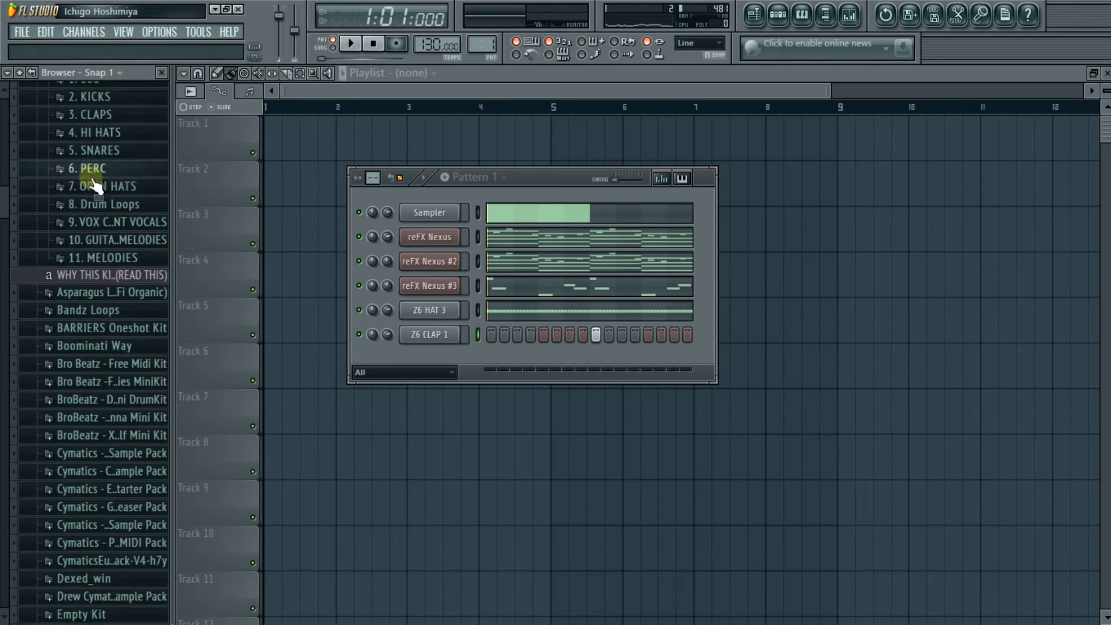
pyautogui.click(120, 149)
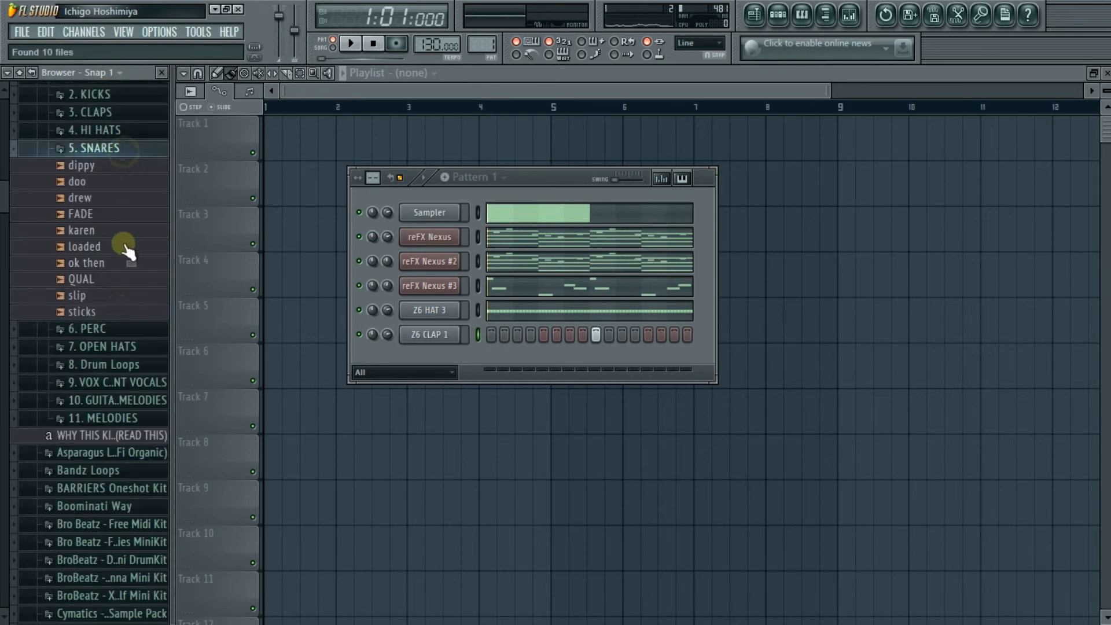
# Audition the slip, FADE and loaded snare samples.
pyautogui.click(81, 296)
pyautogui.click(116, 213)
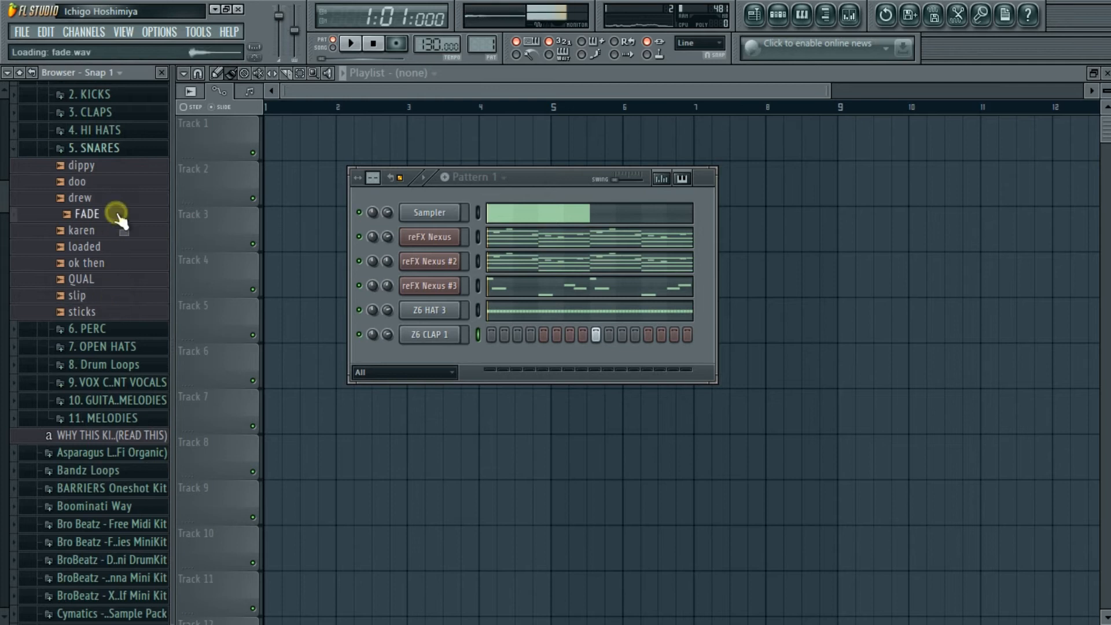
pyautogui.click(106, 250)
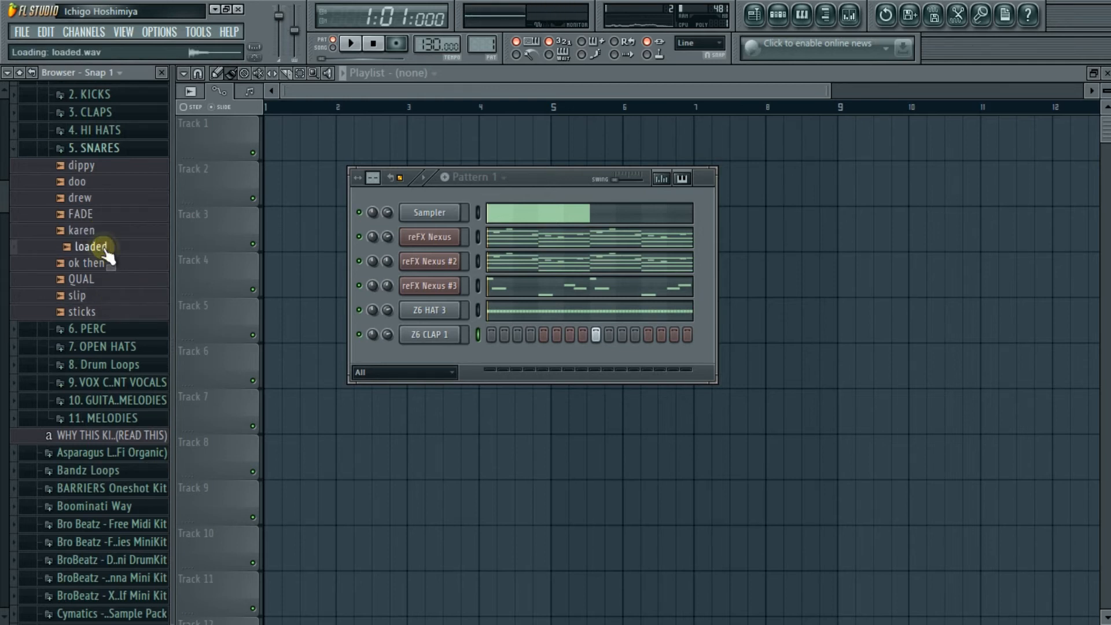
# Add the loaded snare as a new channel below Z6 CLAP 1 and open its piano roll.
pyautogui.press('space')
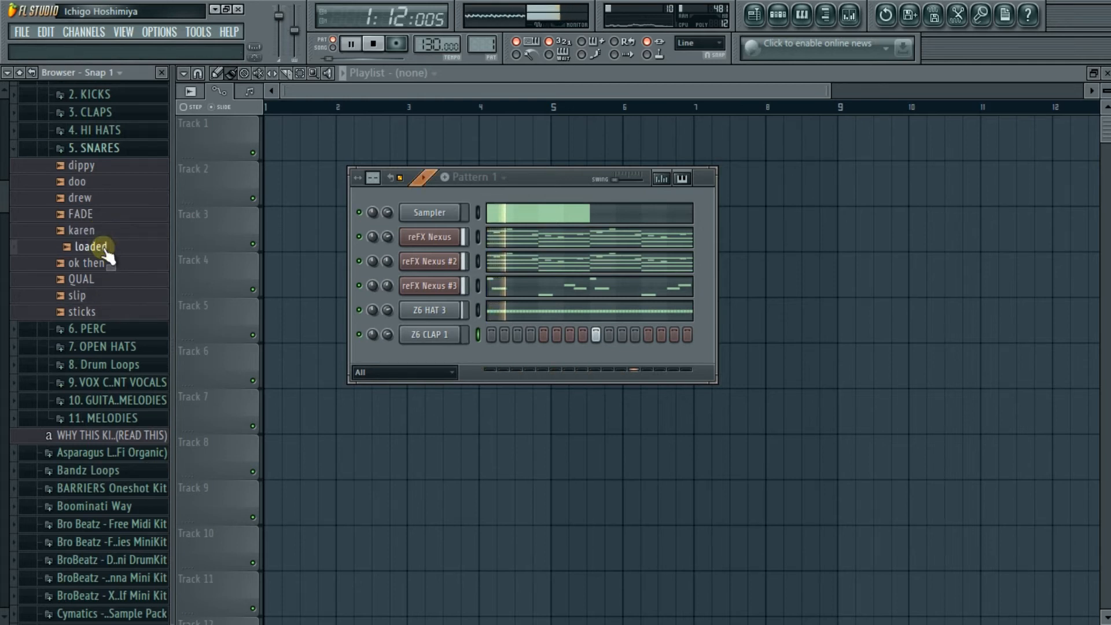
pyautogui.moveTo(110, 250); pyautogui.dragTo(447, 350)
pyautogui.press('space')
pyautogui.rightClick(444, 358)
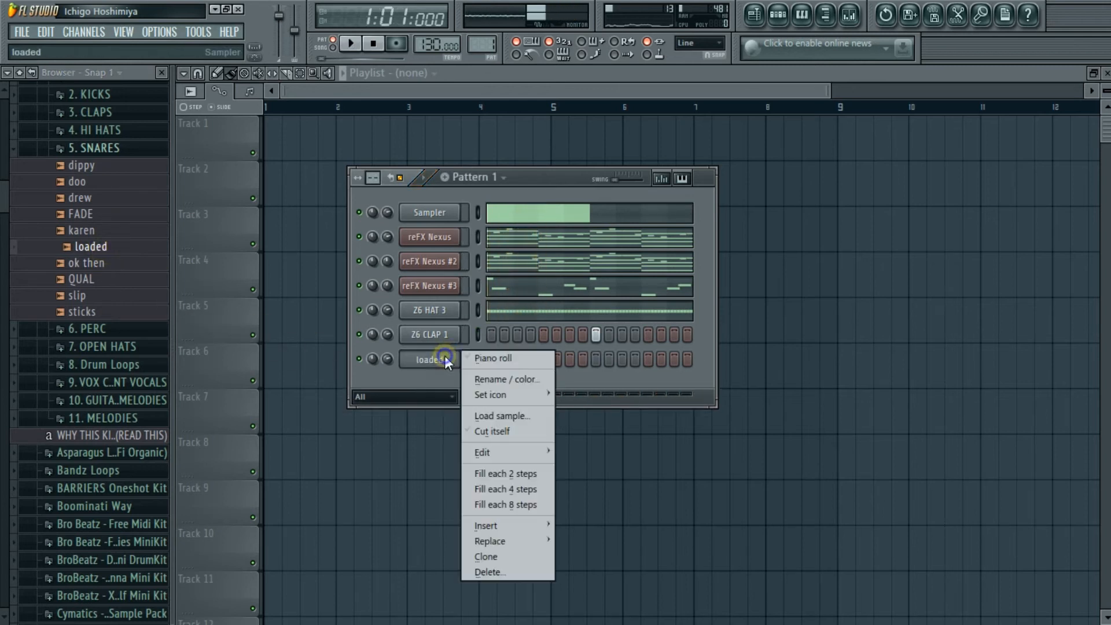
pyautogui.click(513, 363)
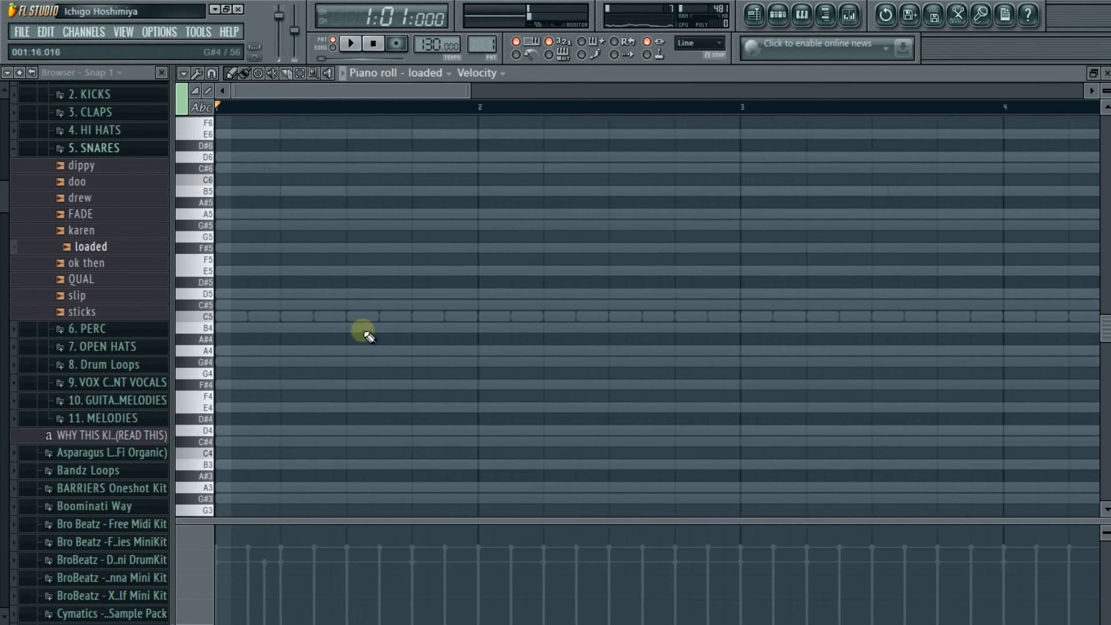
pyautogui.press('space')
pyautogui.click(457, 306)
pyautogui.press('space')
pyautogui.rightClick(475, 309)
# Place two C5 snare notes, each two steps long, on step 15 of bar 1 and step 3 of bar 2.
pyautogui.press('space')
pyautogui.click(446, 306)
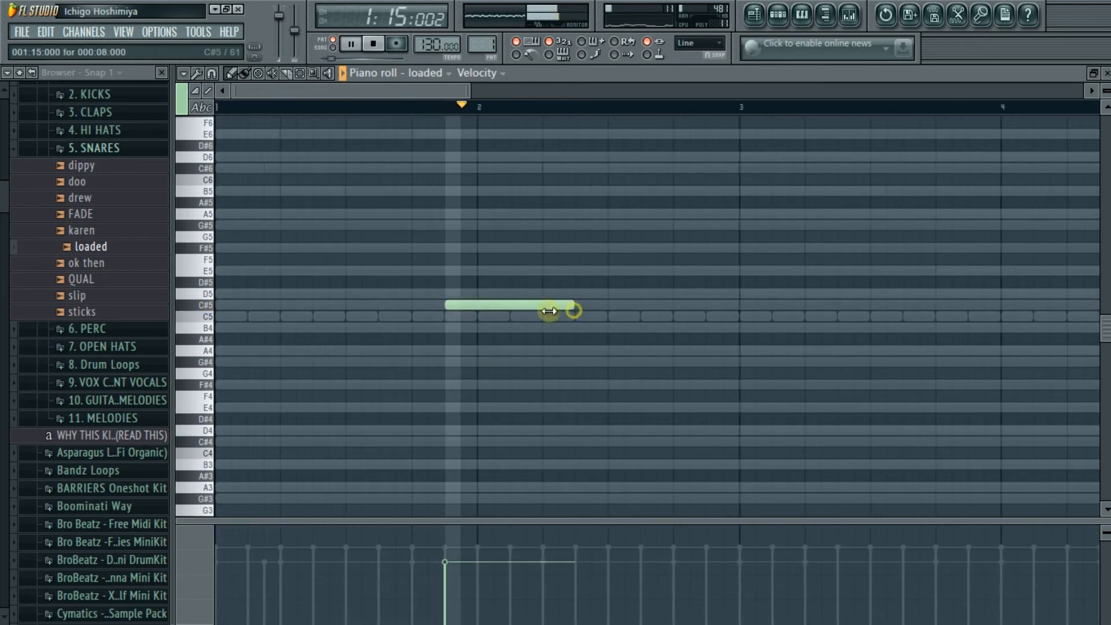
pyautogui.moveTo(549, 311); pyautogui.dragTo(475, 311)
pyautogui.click(512, 295)
pyautogui.rightClick(512, 295)
pyautogui.click(512, 305)
pyautogui.press('space')
pyautogui.moveTo(526, 304); pyautogui.dragTo(451, 303)
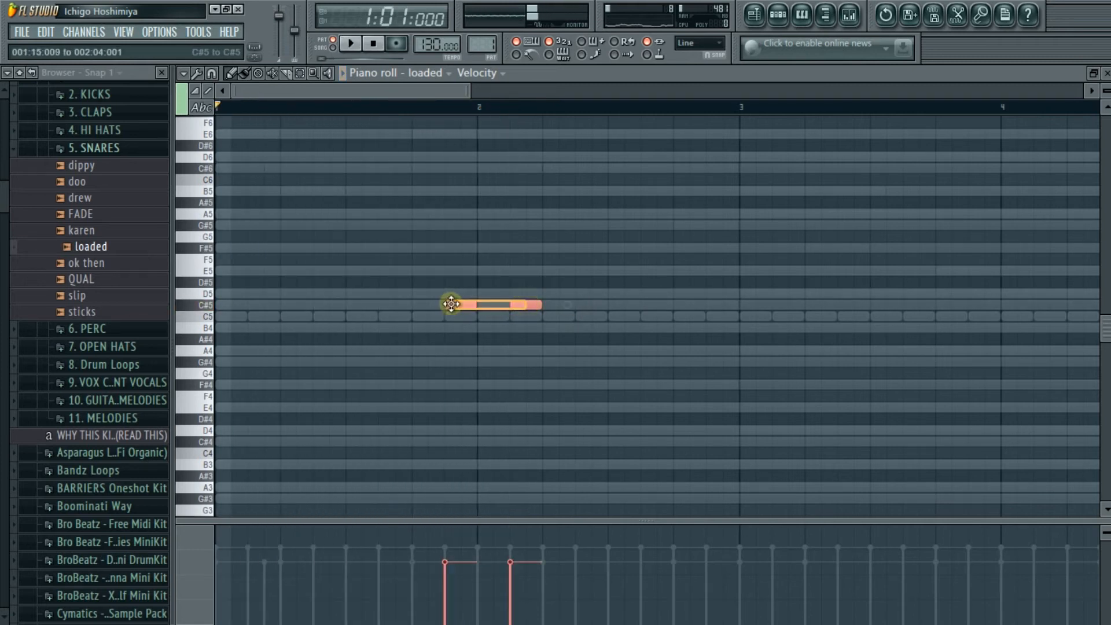
# Raise the velocity of both snare notes to the maximum while the pattern plays.
pyautogui.press('space')
pyautogui.keyDown('ctrl'); pyautogui.scroll(-4, 488, 340); pyautogui.keyUp('ctrl')
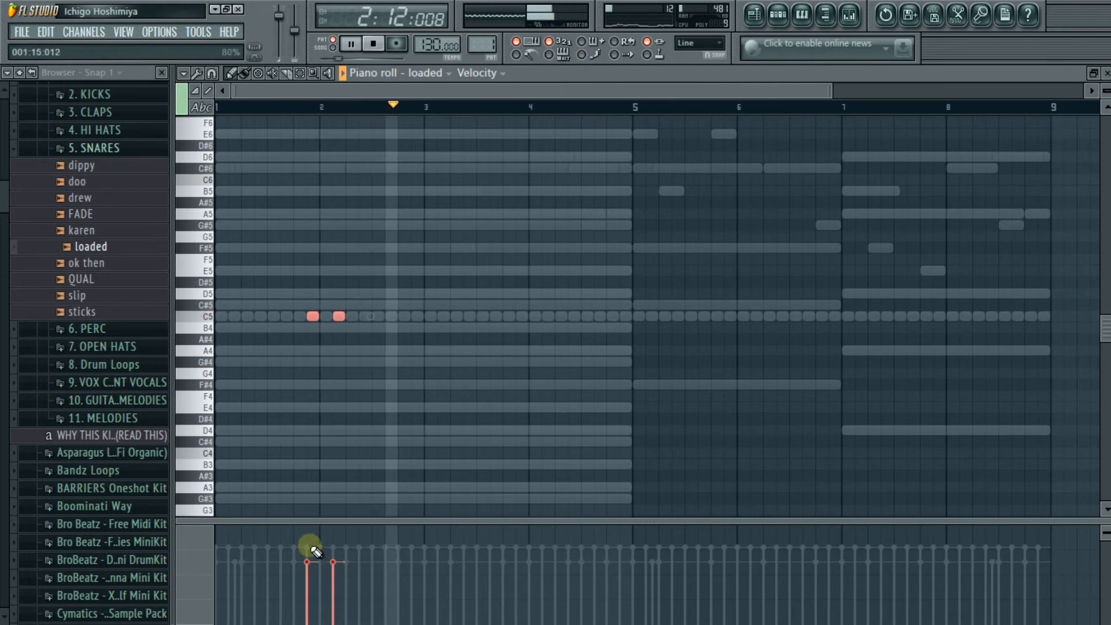
pyautogui.click(303, 524)
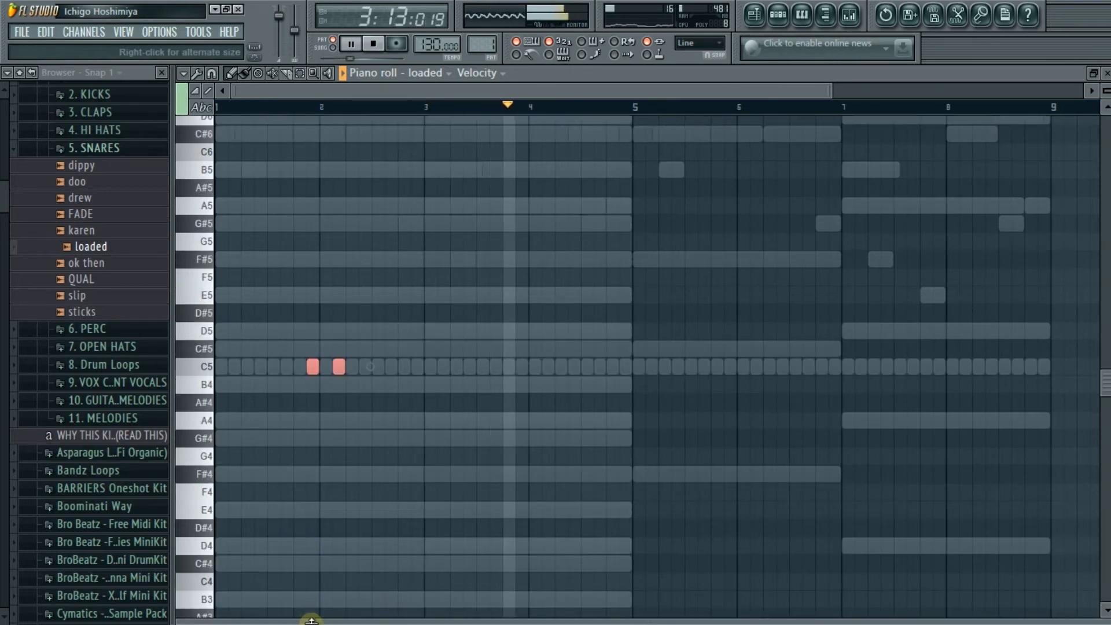
pyautogui.moveTo(317, 618); pyautogui.dragTo(310, 529)
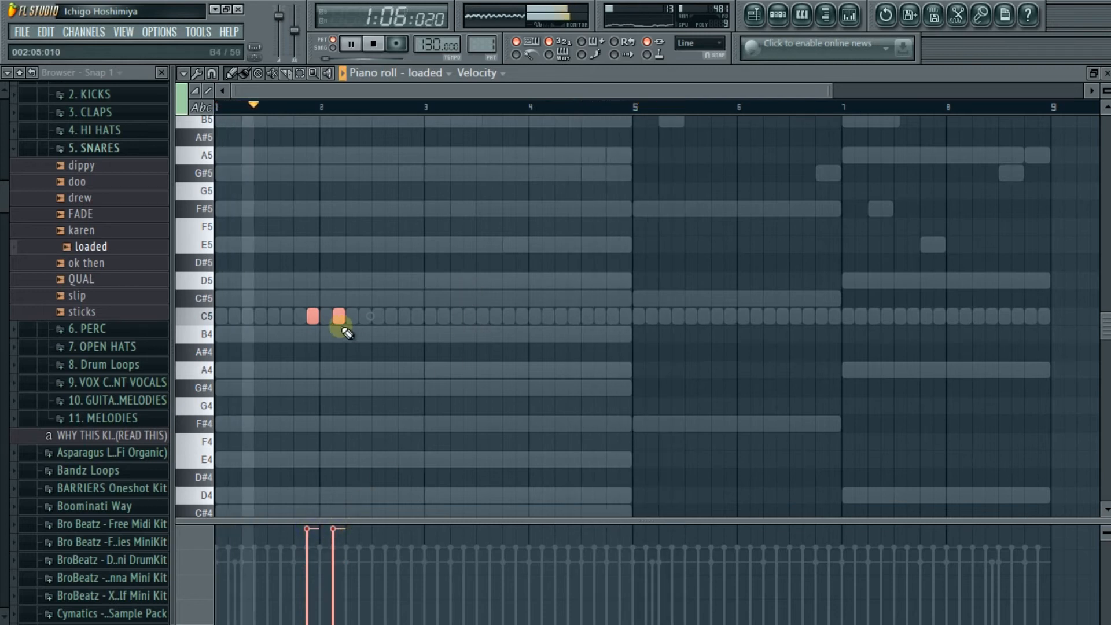
# Repeat the pair of C5 snare hits across bars 3–4, 5–6 and 7–8, on step 15 and step 3.
pyautogui.click(521, 316)
pyautogui.click(548, 316)
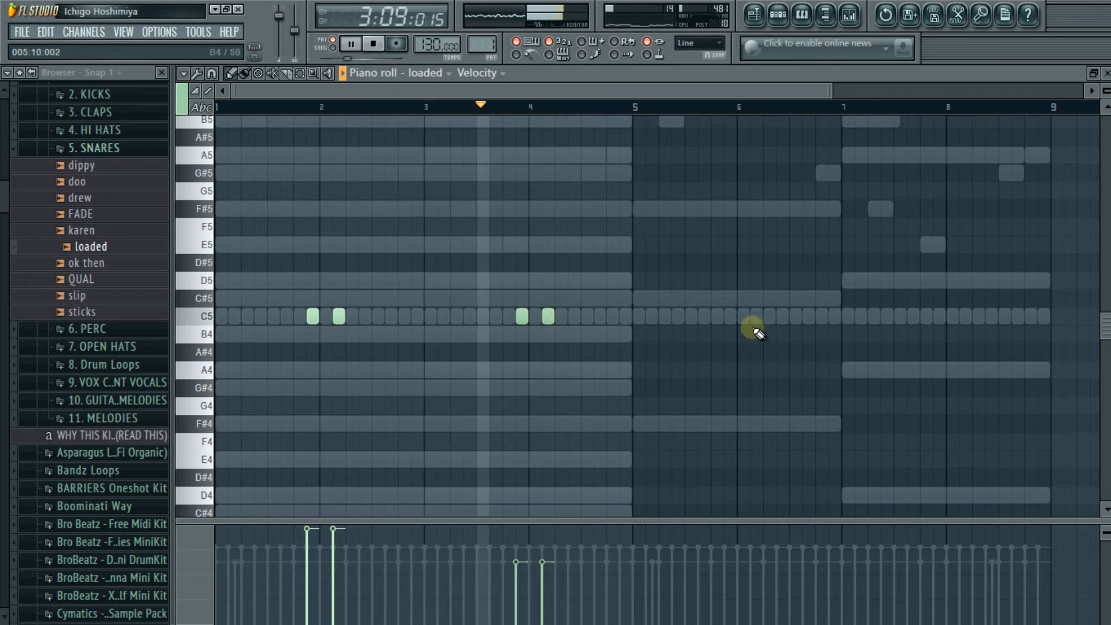
pyautogui.click(731, 316)
pyautogui.press('space')
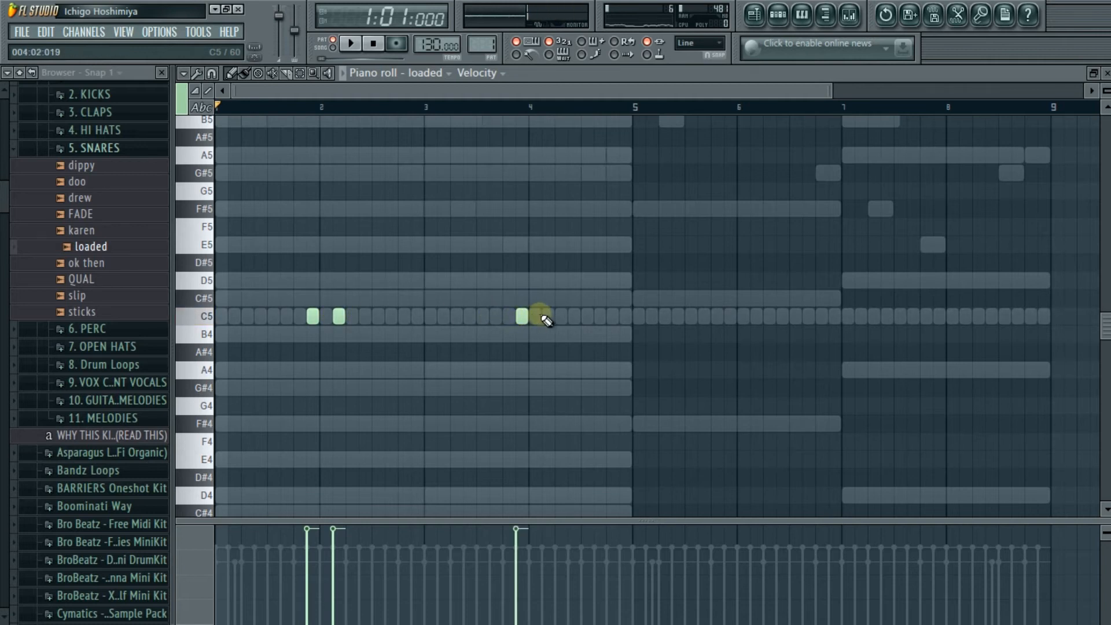
pyautogui.click(730, 316)
pyautogui.click(757, 316)
pyautogui.click(939, 316)
pyautogui.click(965, 316)
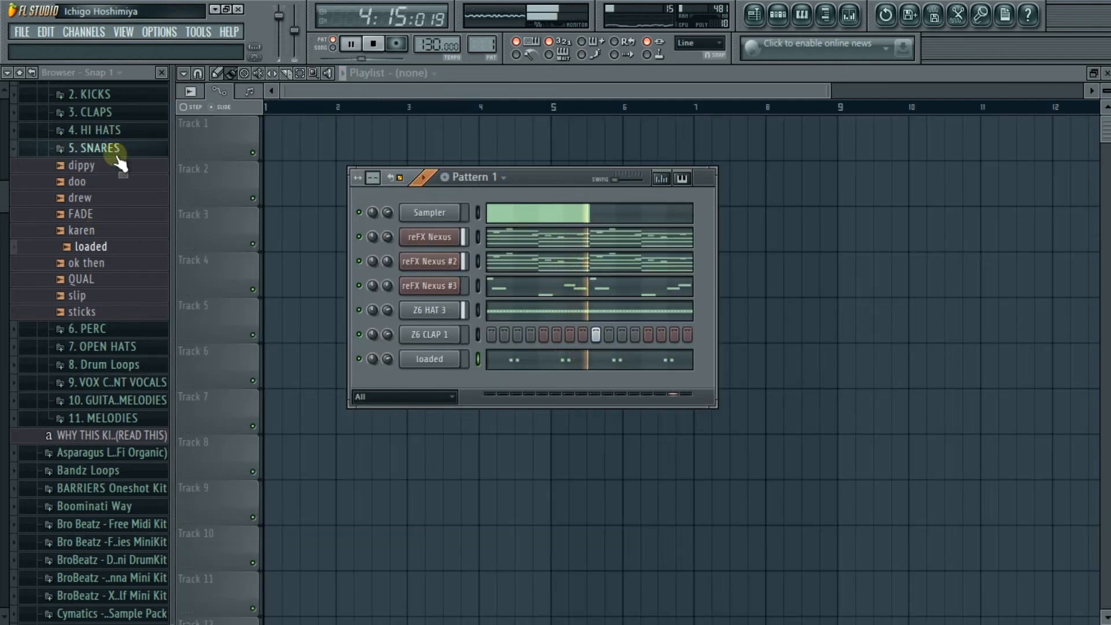
# Send the Z6 CLAP 1 hits to the piano roll, raise all their velocities to 100% and close the piano roll.
pyautogui.rightClick(477, 335)
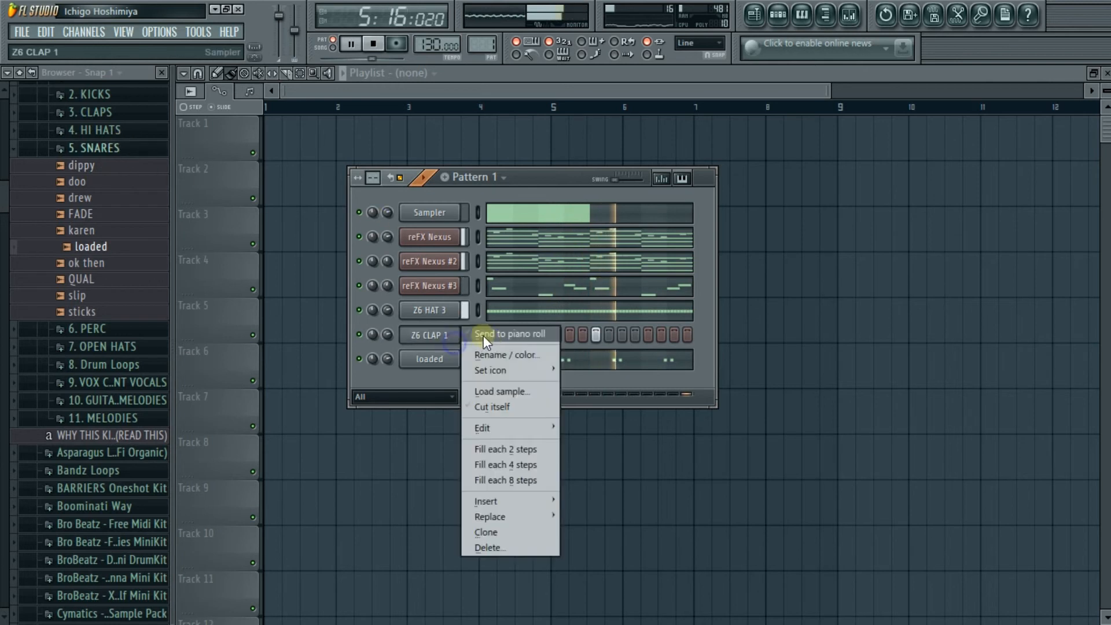
pyautogui.click(484, 336)
pyautogui.scroll(-4, 492, 342)
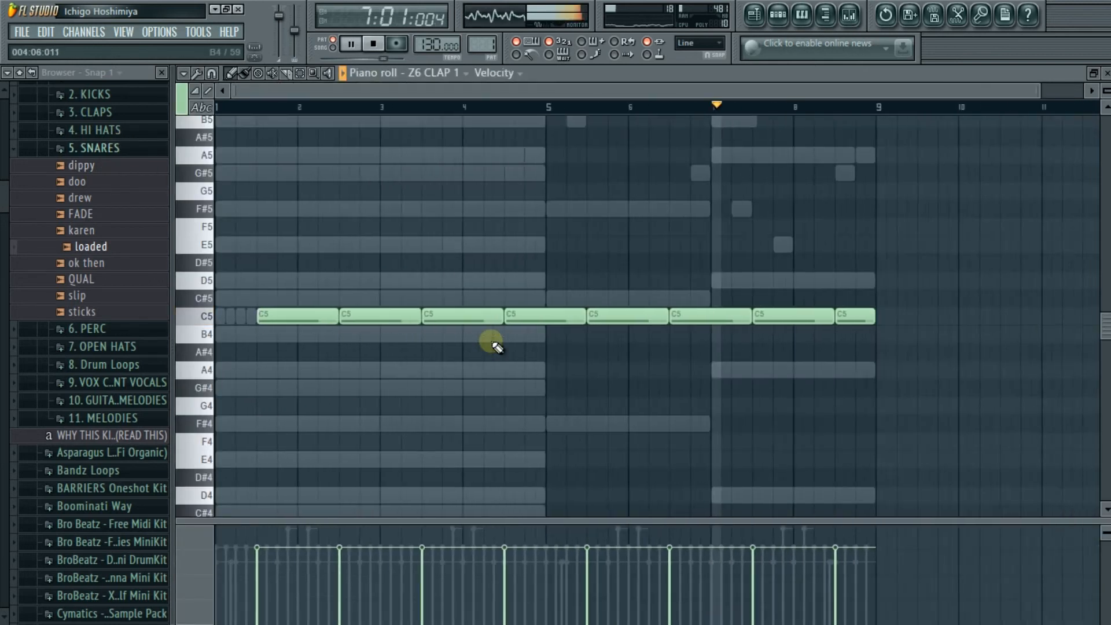
pyautogui.click(770, 526)
pyautogui.moveTo(629, 510); pyautogui.dragTo(237, 488)
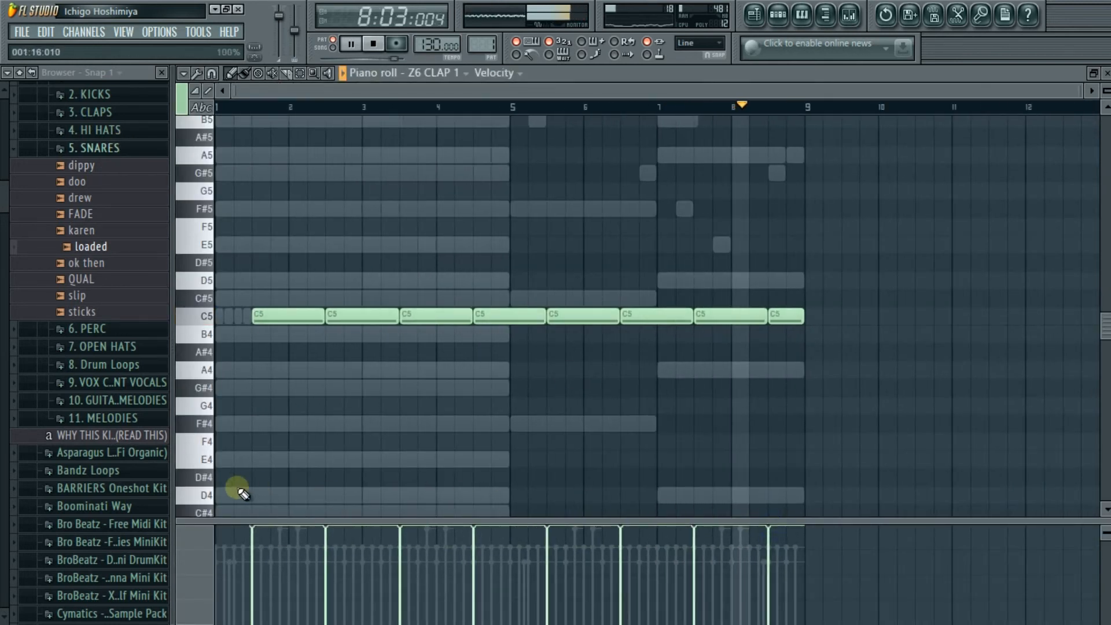
pyautogui.press('Escape')
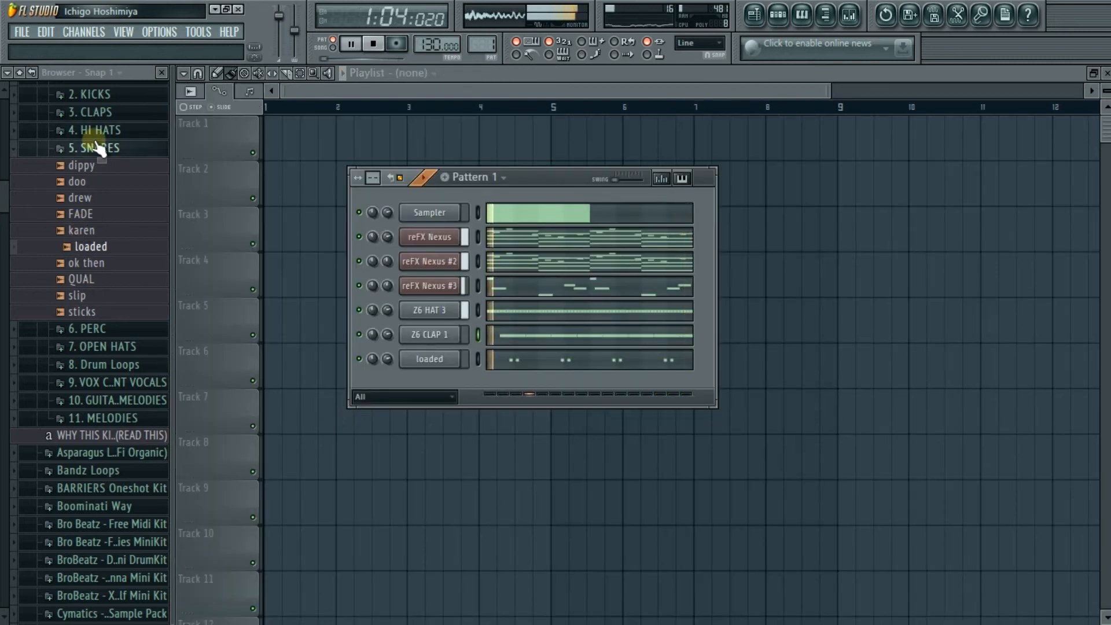
# Collapse the SNARES and ANDROMEDA folders and reopen the FORNUTO Zone 6 Drum Kit folder.
pyautogui.click(118, 151)
pyautogui.scroll(5, 116, 324)
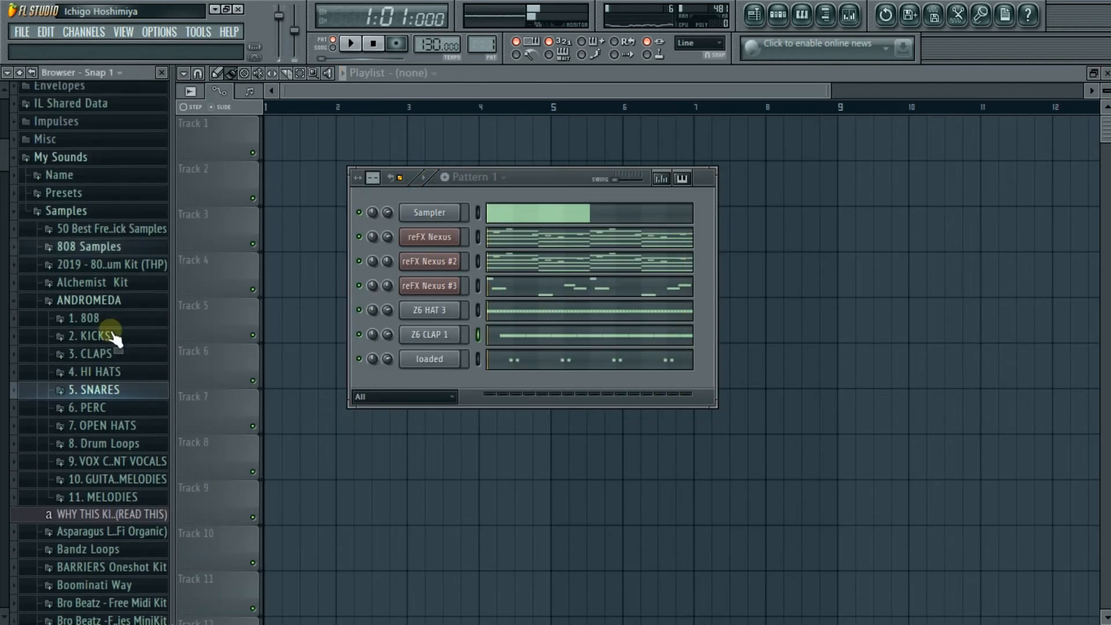
pyautogui.click(90, 303)
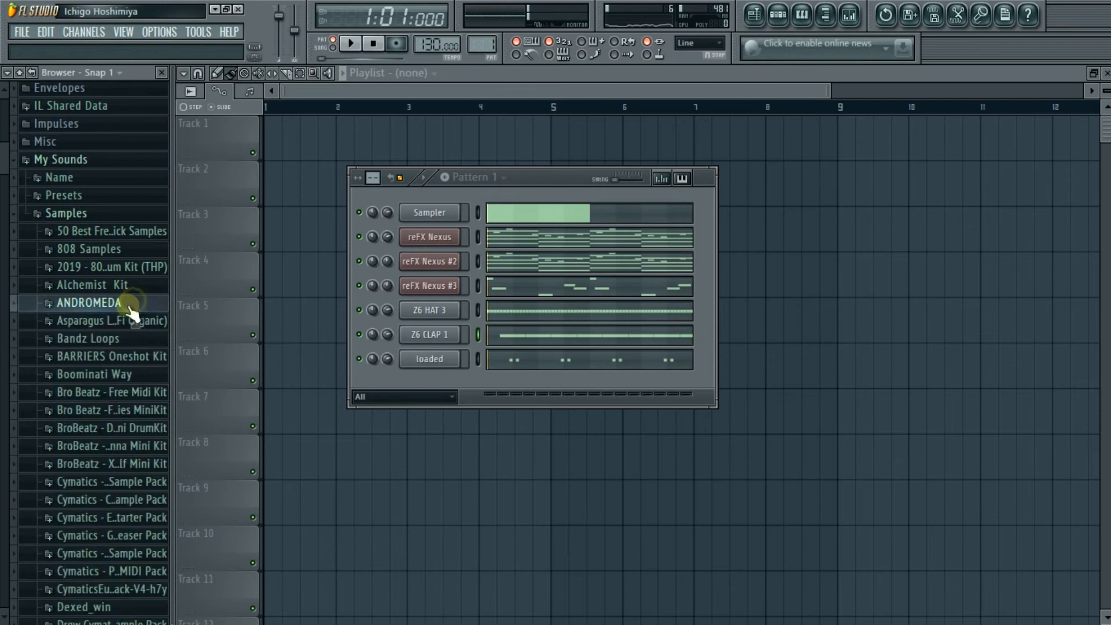
pyautogui.scroll(-7, 119, 307)
pyautogui.click(116, 290)
pyautogui.scroll(-3, 110, 324)
pyautogui.scroll(-1, 96, 362)
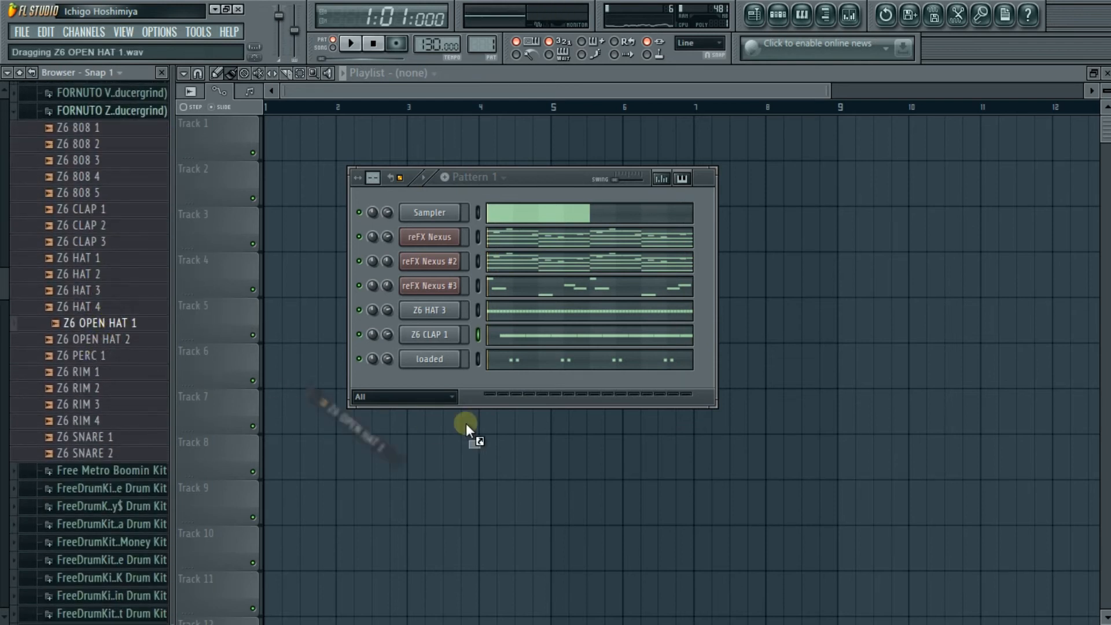
# Add Z6 OPEN HAT 1 as a new channel below loaded and open its piano roll.
pyautogui.moveTo(429, 381); pyautogui.dragTo(429, 379)
pyautogui.rightClick(485, 380)
pyautogui.click(489, 383)
# Place a two-step C5 open hat note on step 5 of bar 1 and check it against the playing pattern.
pyautogui.press('space')
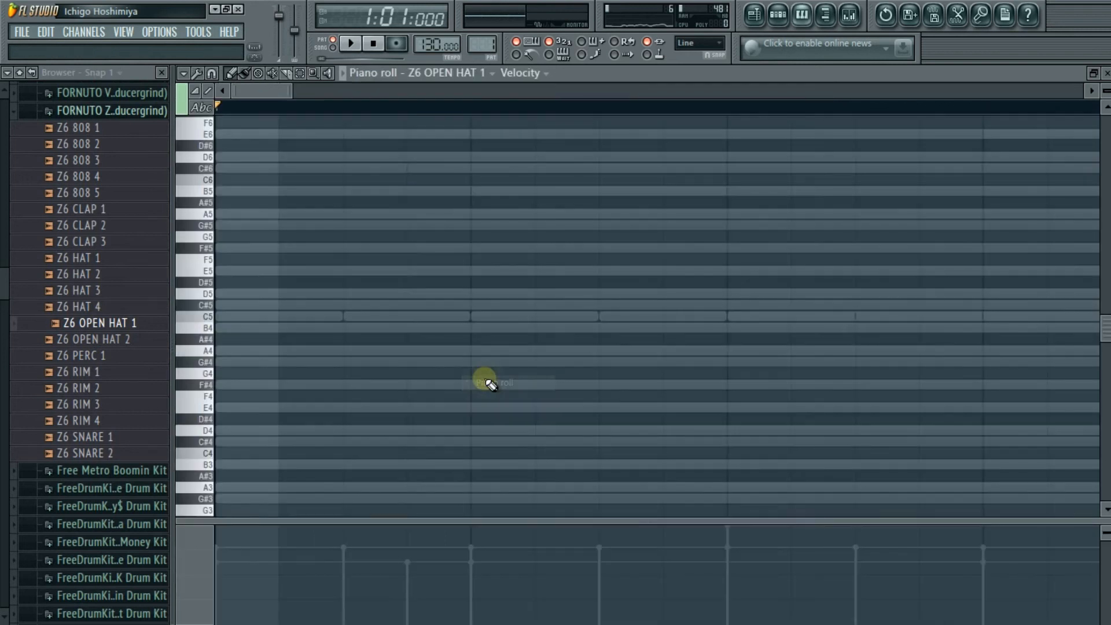
pyautogui.keyDown('ctrl'); pyautogui.scroll(-2, 348, 318); pyautogui.keyUp('ctrl')
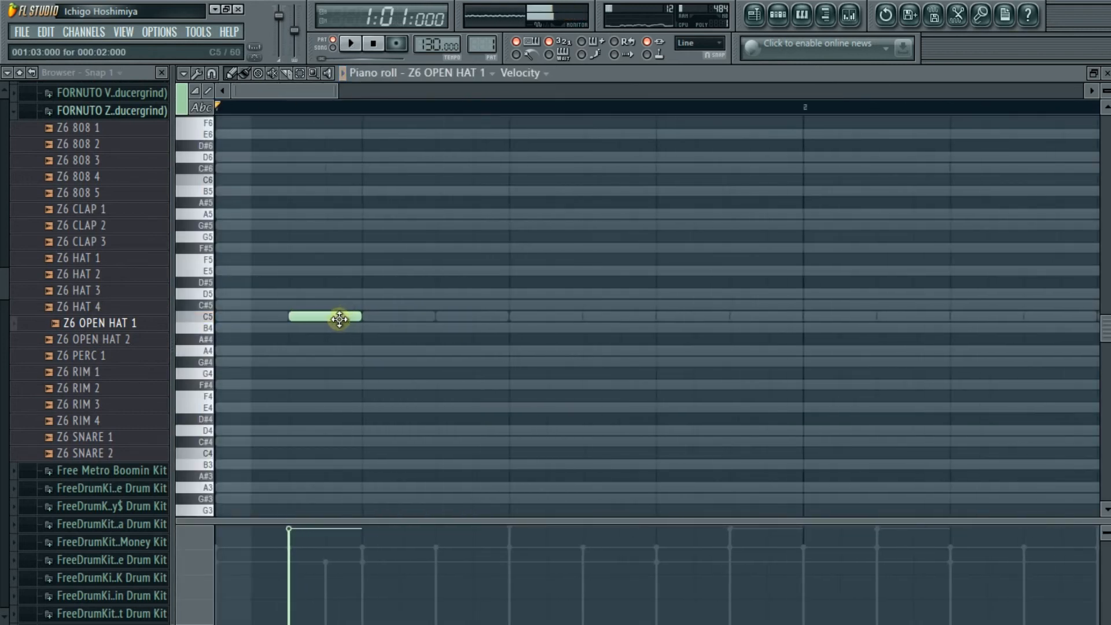
pyautogui.click(339, 315)
pyautogui.rightClick(364, 316)
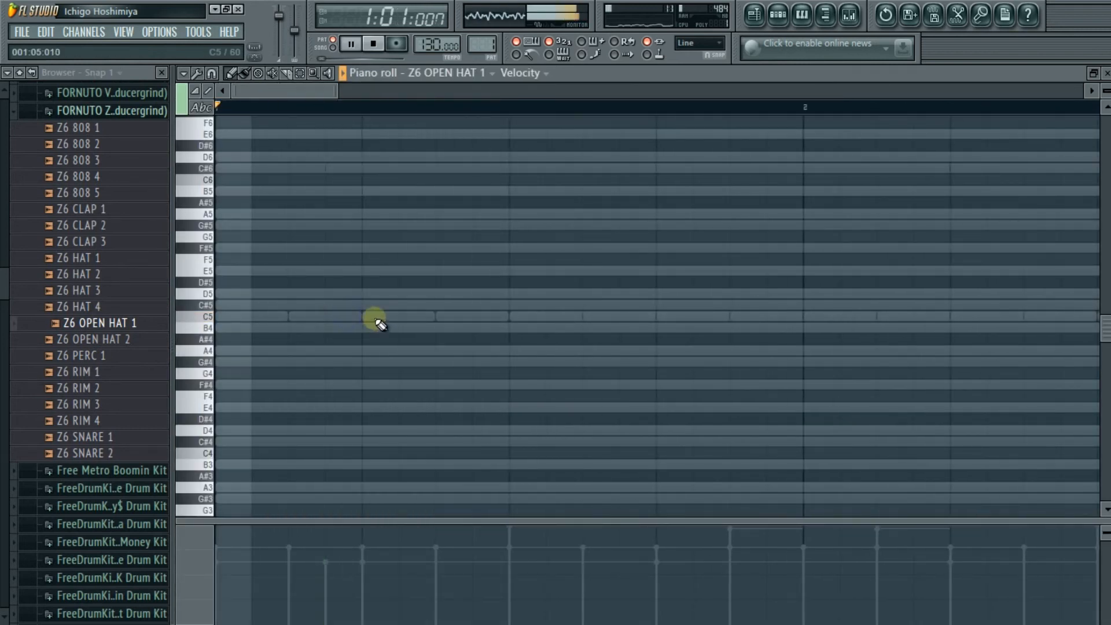
pyautogui.click(365, 314)
pyautogui.keyDown('ctrl'); pyautogui.scroll(-5, 365, 314); pyautogui.keyUp('ctrl')
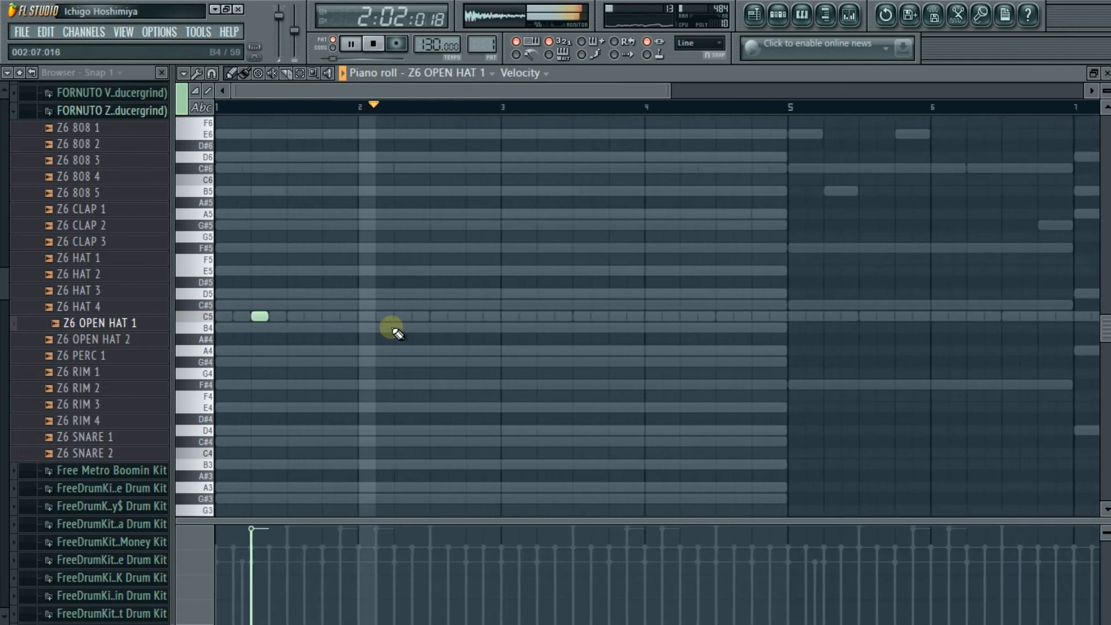
pyautogui.press('space')
pyautogui.press('space')
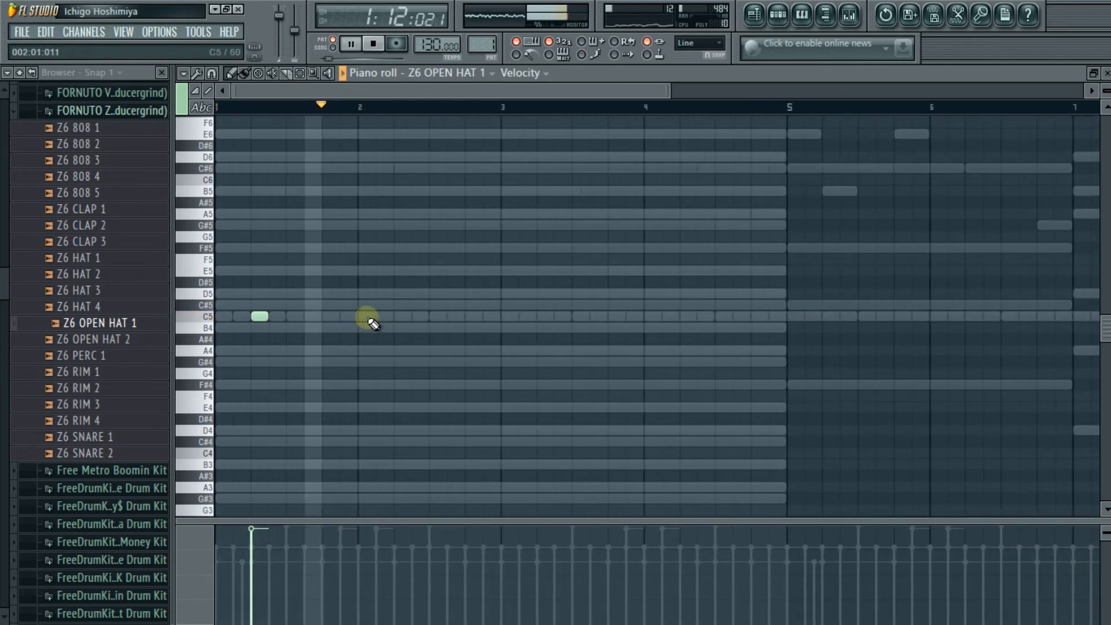
# Repeat the C5 open hat note on step 5 of bars 2 to 8 and leave the piano roll.
pyautogui.click(399, 316)
pyautogui.click(543, 317)
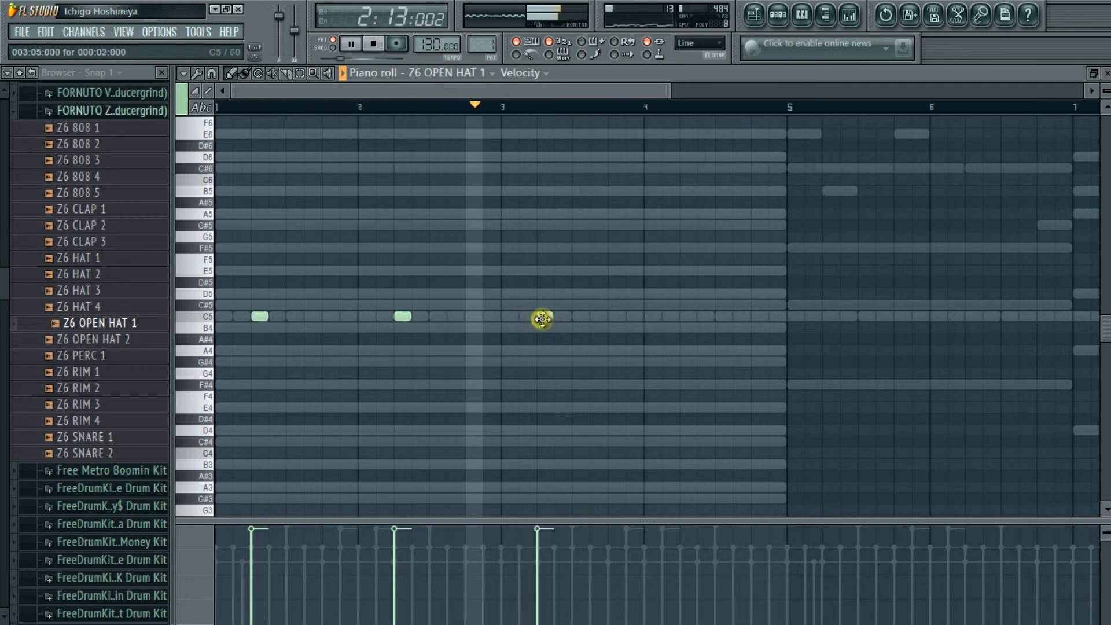
pyautogui.click(682, 316)
pyautogui.keyDown('ctrl'); pyautogui.scroll(-1, 681, 317); pyautogui.keyUp('ctrl')
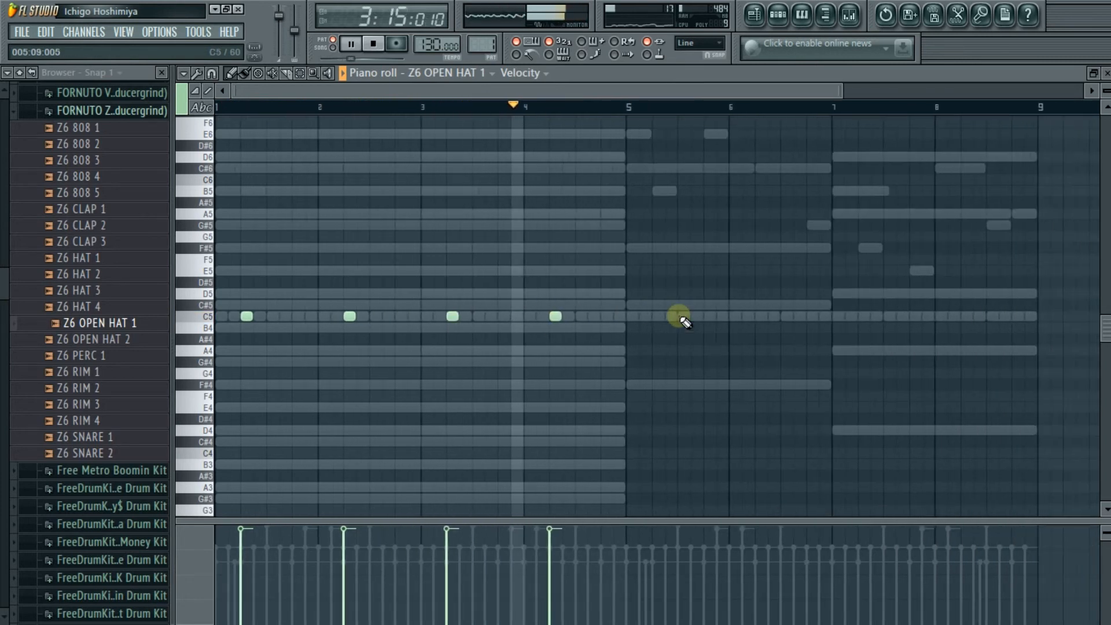
pyautogui.click(654, 317)
pyautogui.click(759, 316)
pyautogui.click(862, 317)
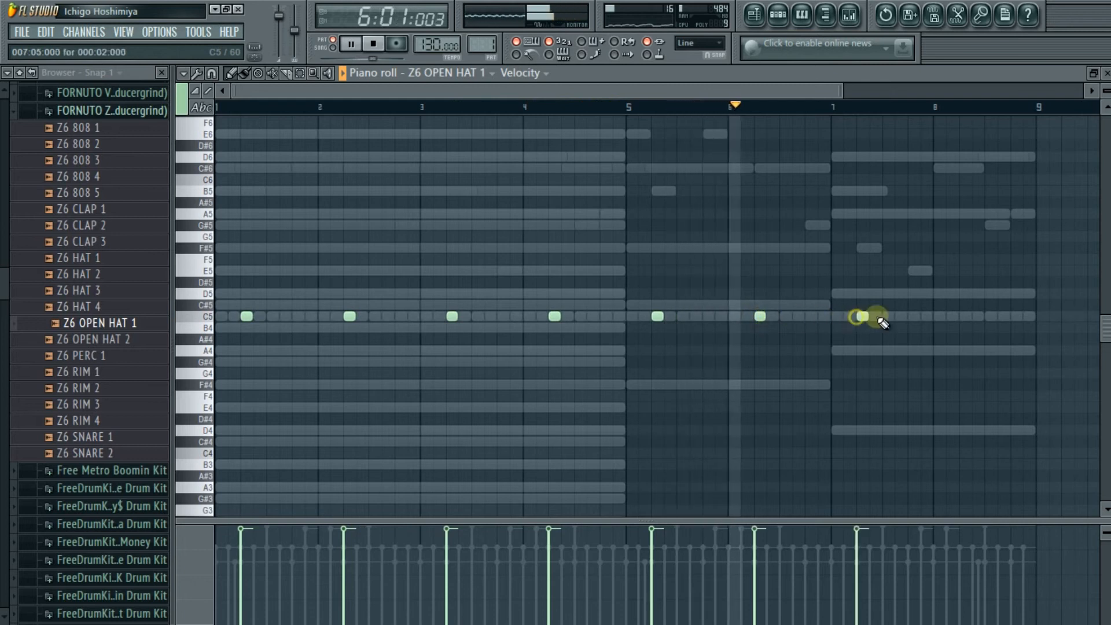
pyautogui.click(961, 316)
pyautogui.press('F5')
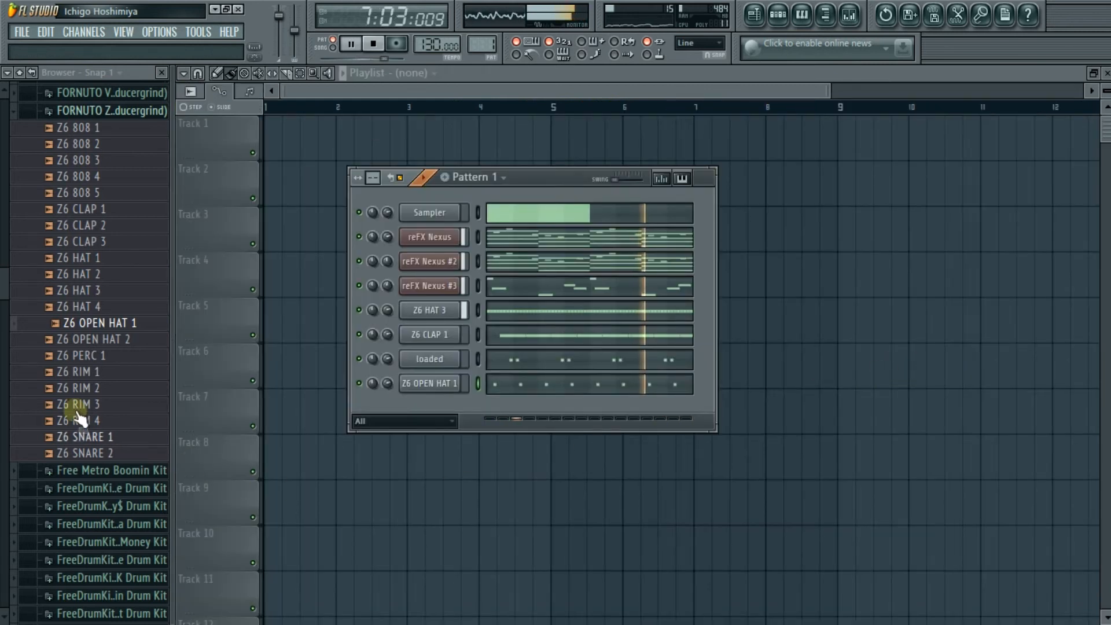
# Look through the nearby sample folders, stop playback and reopen the FORNUTO Zone 6 Drum Kit folder.
pyautogui.click(110, 110)
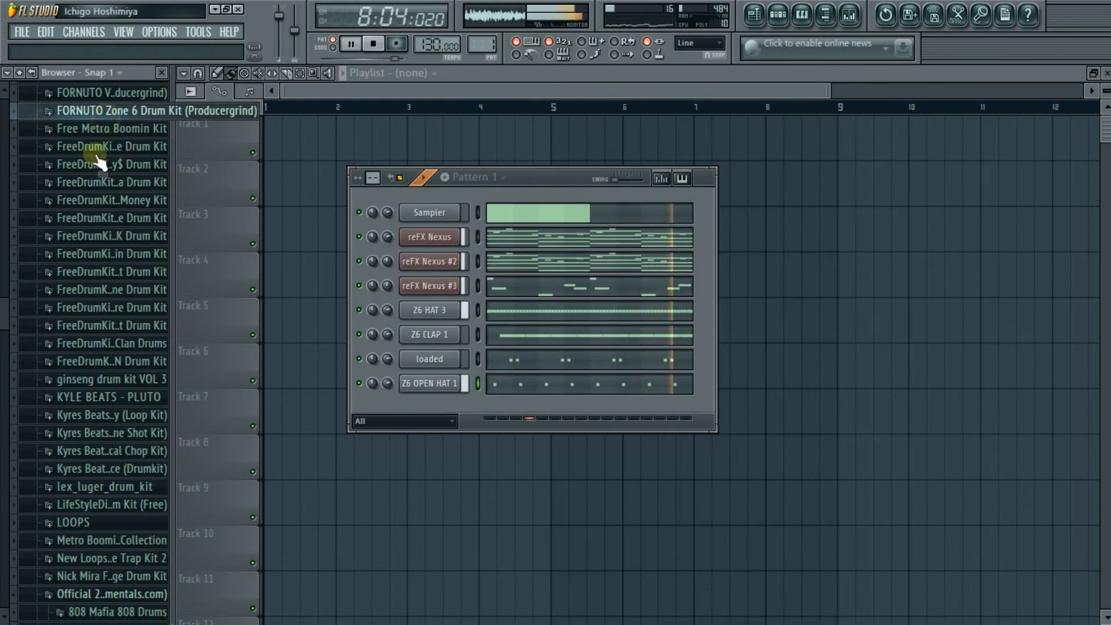
pyautogui.scroll(3, 62, 243)
pyautogui.press('space')
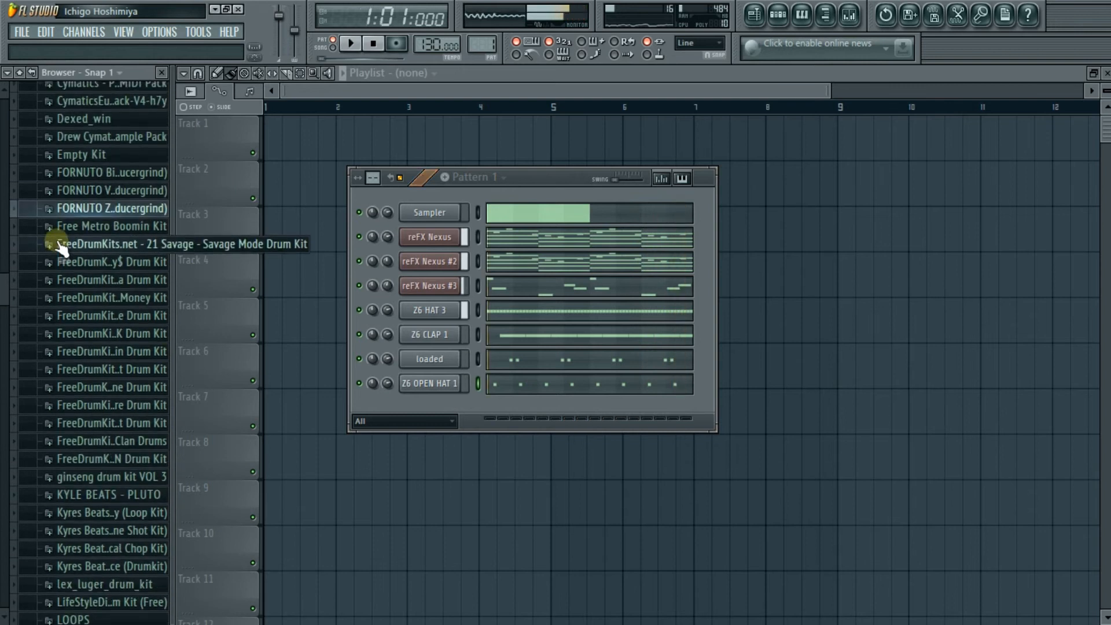
pyautogui.click(72, 210)
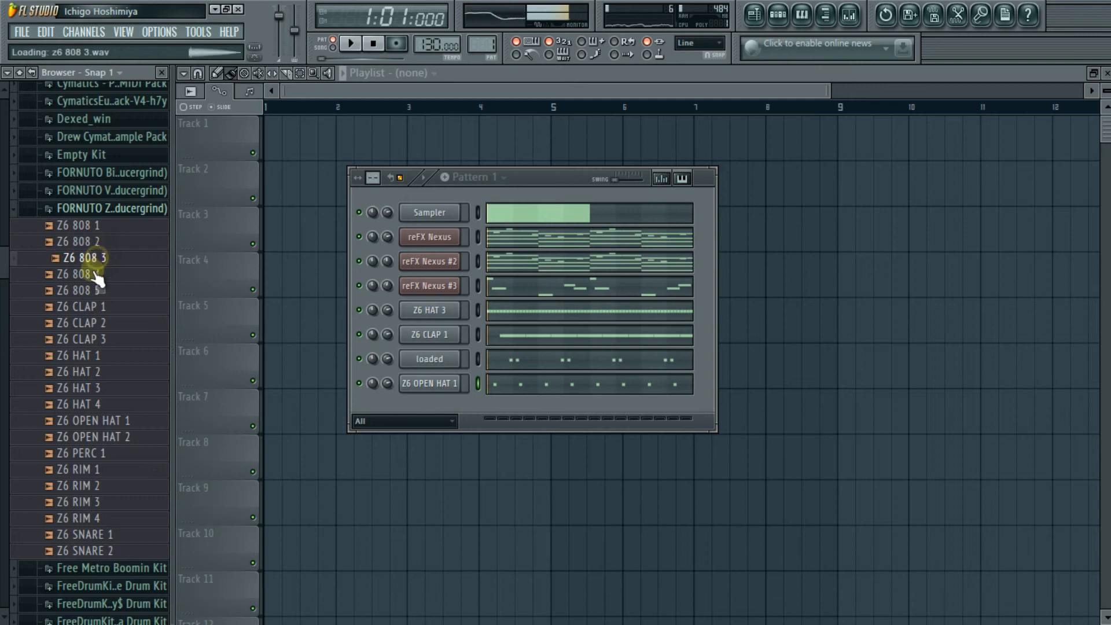
# Add Z6 808 5 as a new channel below Z6 OPEN HAT 1 and enable Cut itself for it.
pyautogui.moveTo(436, 406); pyautogui.dragTo(436, 407)
pyautogui.rightClick(436, 407)
pyautogui.click(501, 462)
pyautogui.rightClick(428, 412)
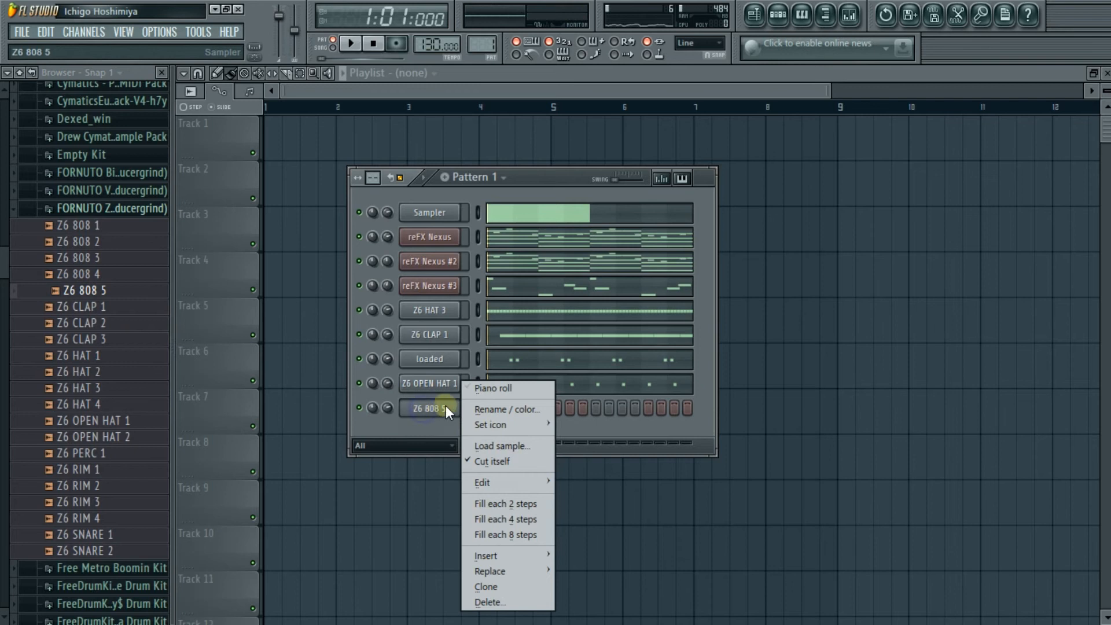
# Delete the Sampler channel from Pattern 1 and confirm the deletion.
pyautogui.click(419, 182)
pyautogui.rightClick(426, 206)
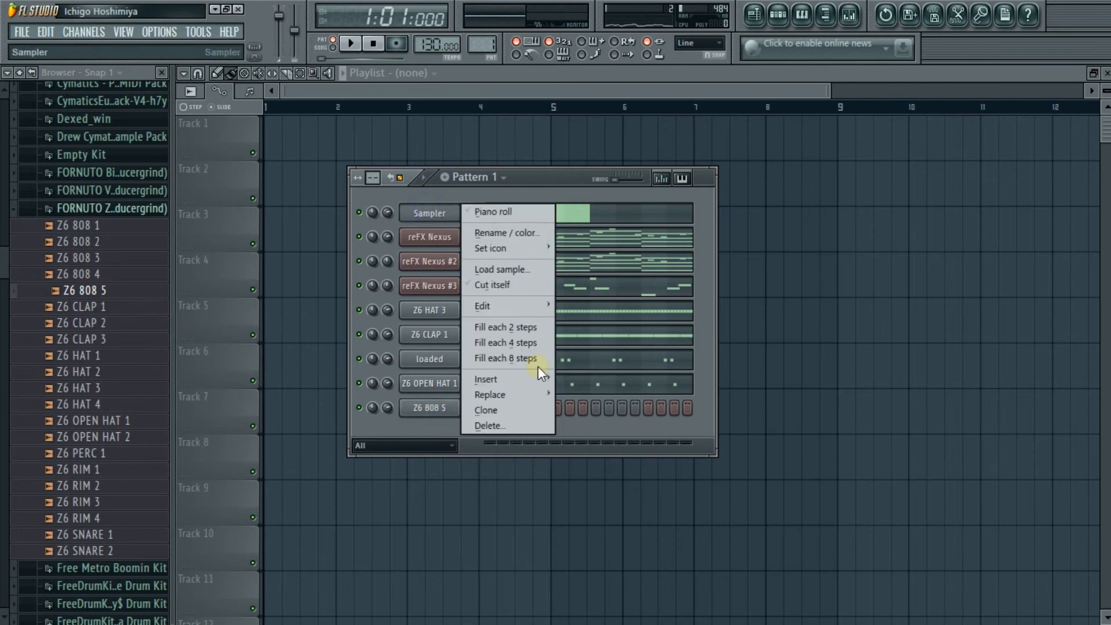
pyautogui.click(502, 426)
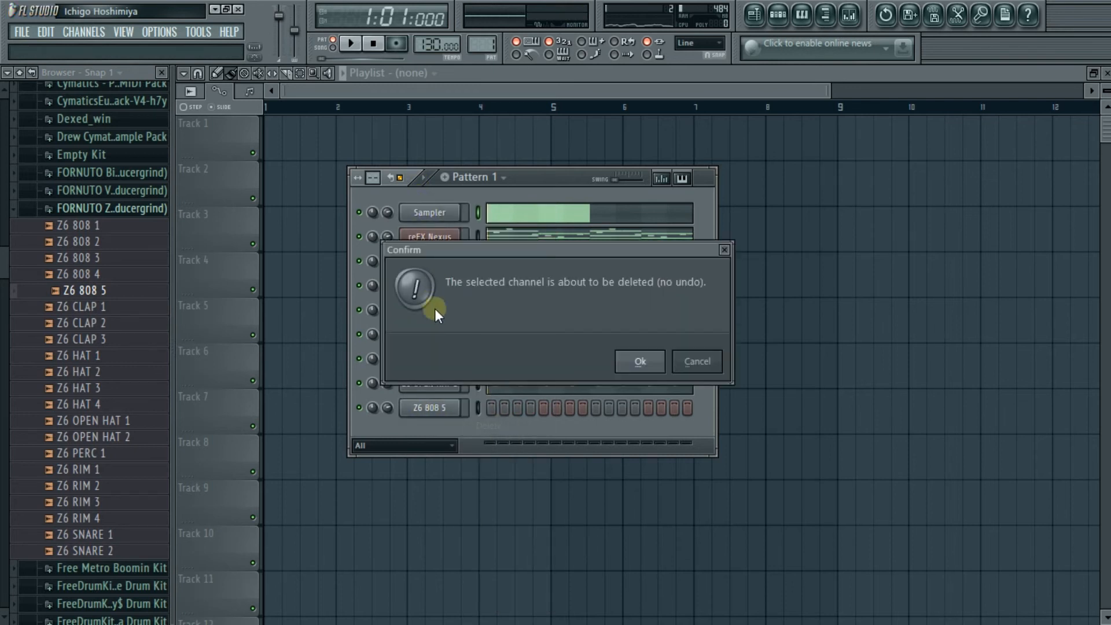
pyautogui.click(638, 362)
# Open the Z6 808 5 piano roll, place a two-step F#5 note at the start of bar 1 and check it in playback.
pyautogui.rightClick(423, 378)
pyautogui.click(470, 382)
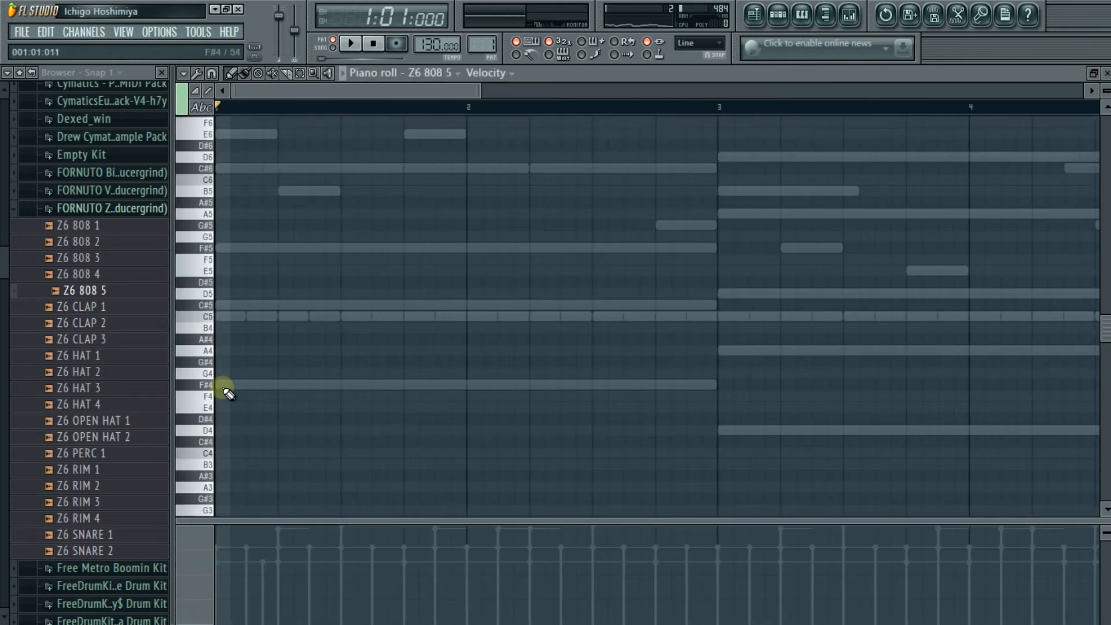
pyautogui.press('space')
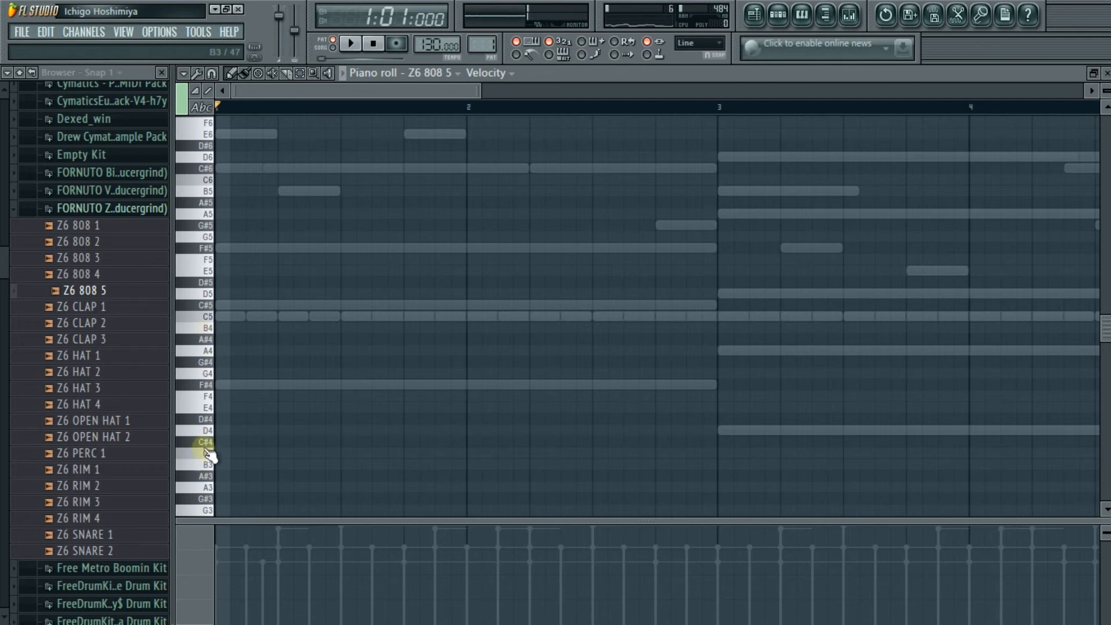
pyautogui.scroll(2, 207, 336)
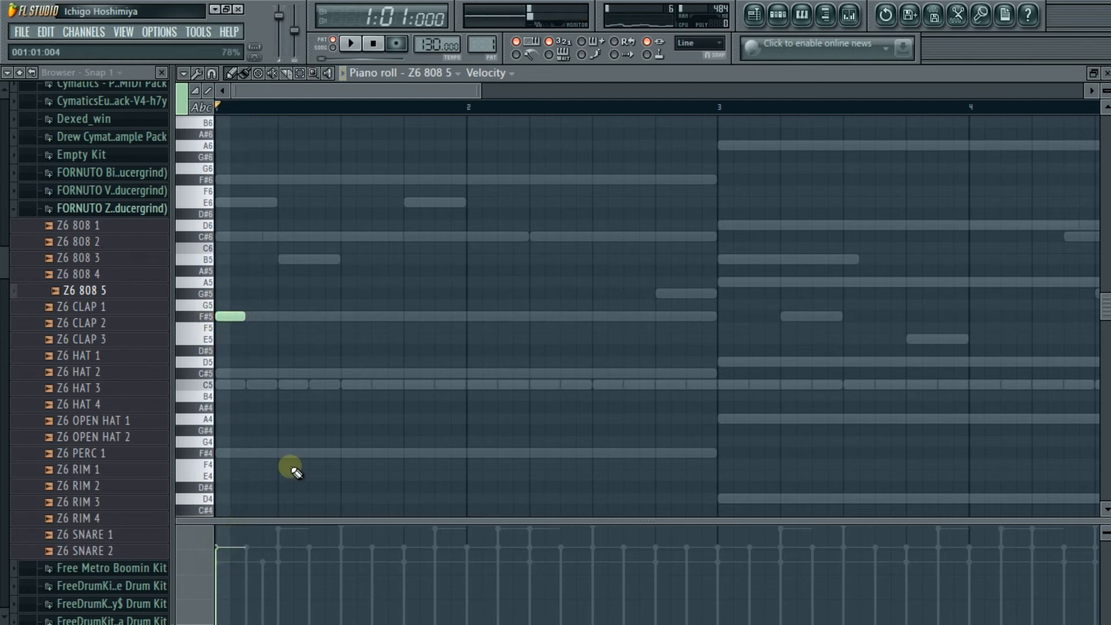
pyautogui.click(779, 15)
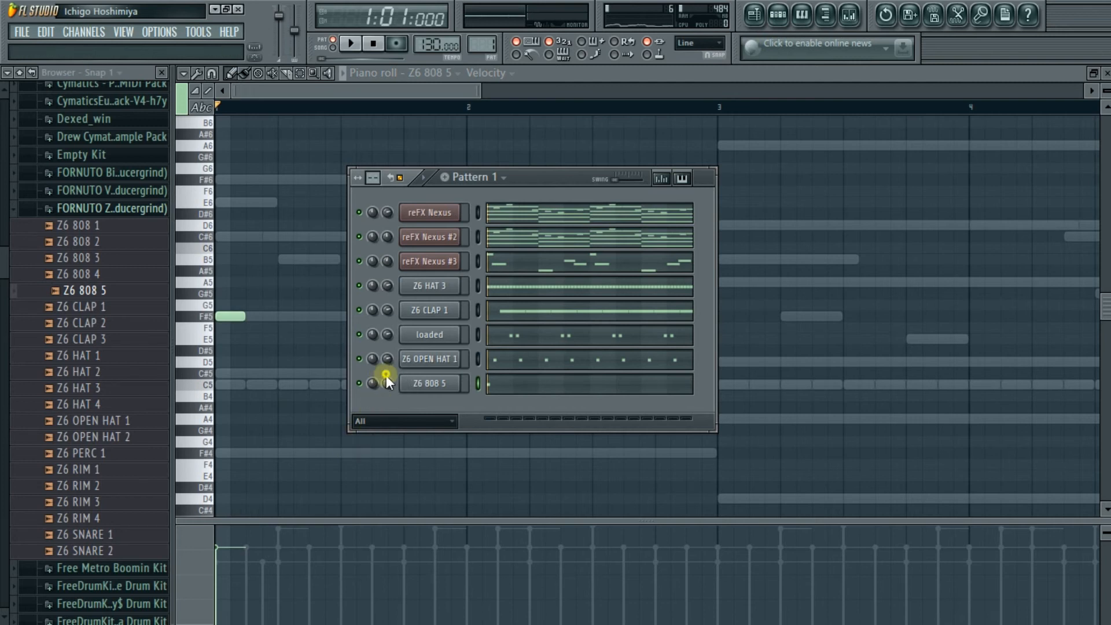
pyautogui.click(333, 460)
pyautogui.press('space')
pyautogui.scroll(-2, 333, 387)
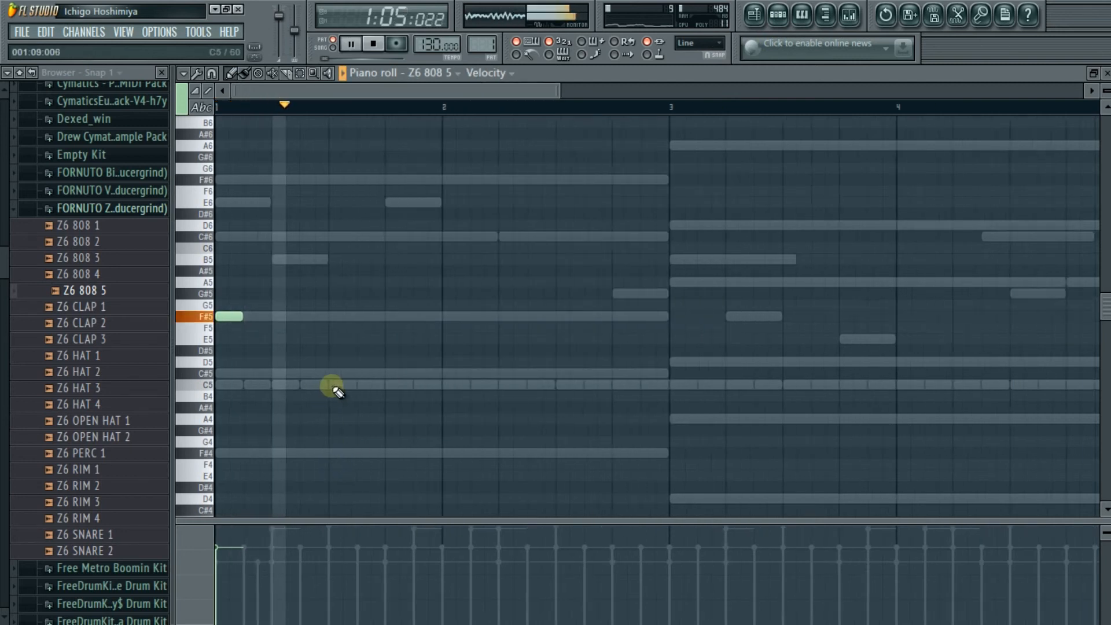
pyautogui.press('space')
pyautogui.press('space')
# Add two-step F#5 notes on step 13 of bar 1 and step 5 of bar 2, removing the trial note on step 7.
pyautogui.click(280, 318)
pyautogui.click(349, 317)
pyautogui.scroll(-2, 329, 349)
pyautogui.press('space')
pyautogui.click(340, 317)
pyautogui.press('space')
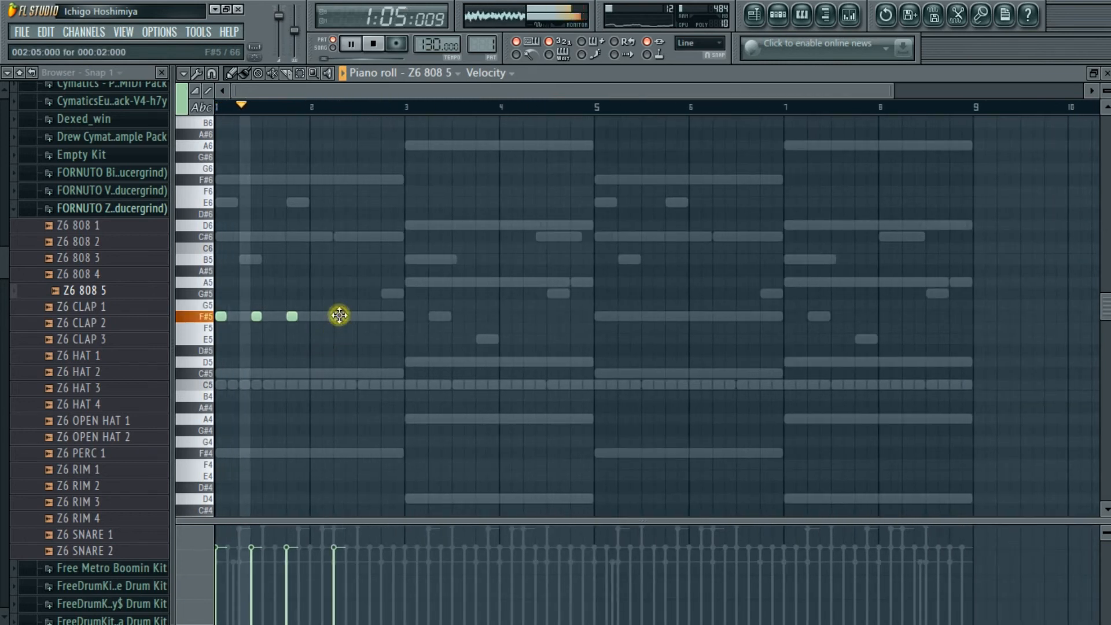
pyautogui.press('space')
pyautogui.rightClick(255, 318)
pyautogui.press('space')
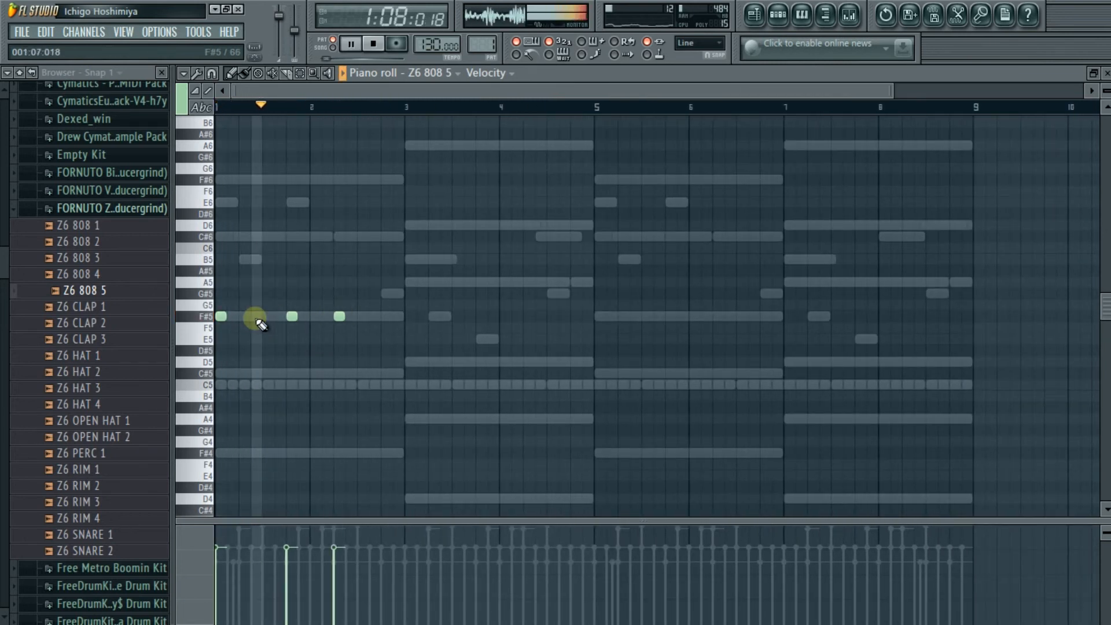
# Replace the F#5 note on step 13 of bar 1 with one on step 15 and check the timing in playback.
pyautogui.scroll(-2, 259, 324)
pyautogui.press('space')
pyautogui.press('space')
pyautogui.scroll(4, 275, 318)
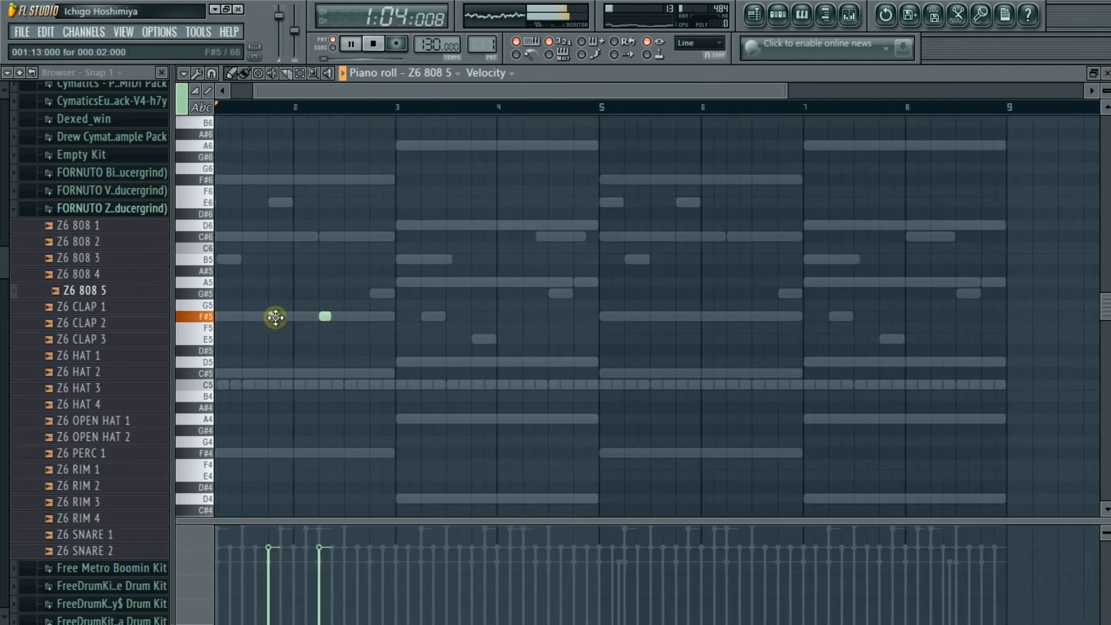
pyautogui.rightClick(277, 318)
pyautogui.scroll(-4, 283, 318)
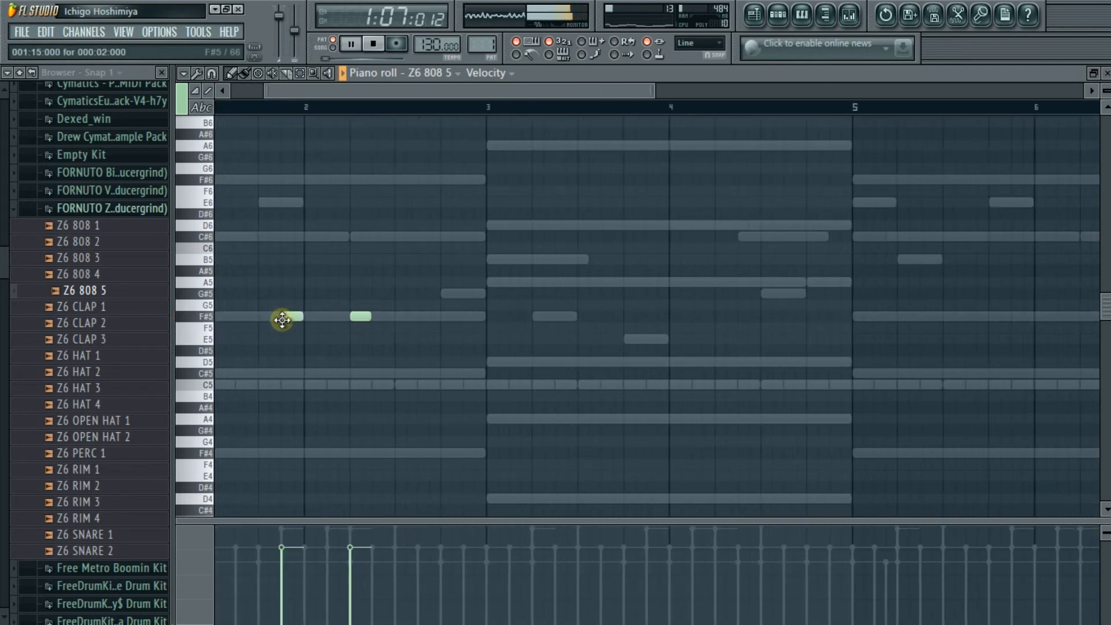
pyautogui.scroll(-1, 371, 333)
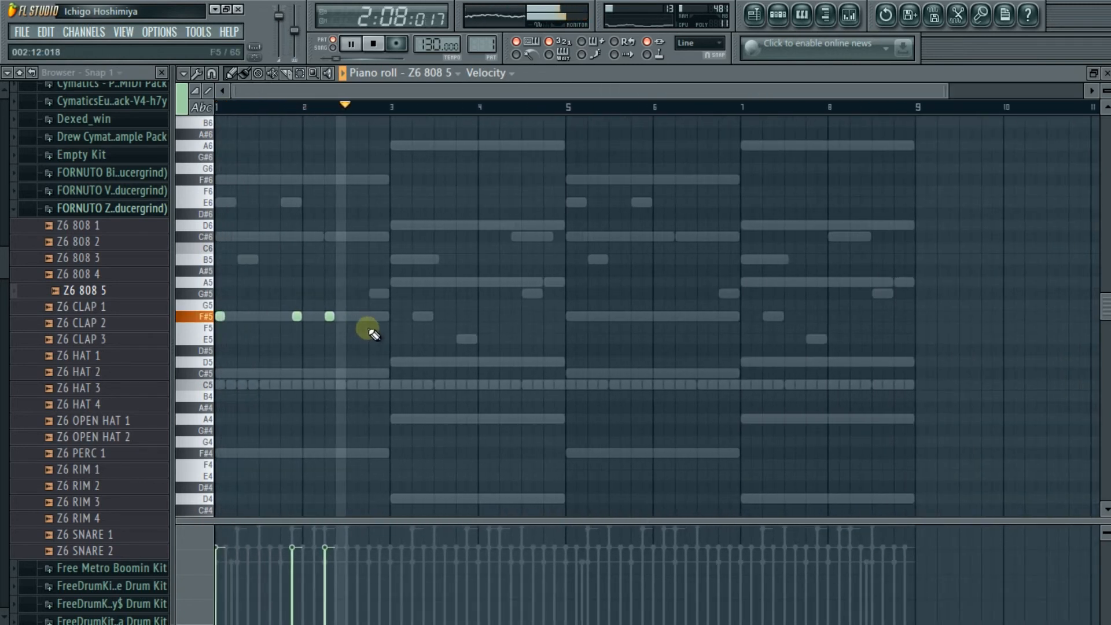
# Place a two-step D5 note at the start of bar 3 and an F#5 note on step 15 of bar 2.
pyautogui.press('space')
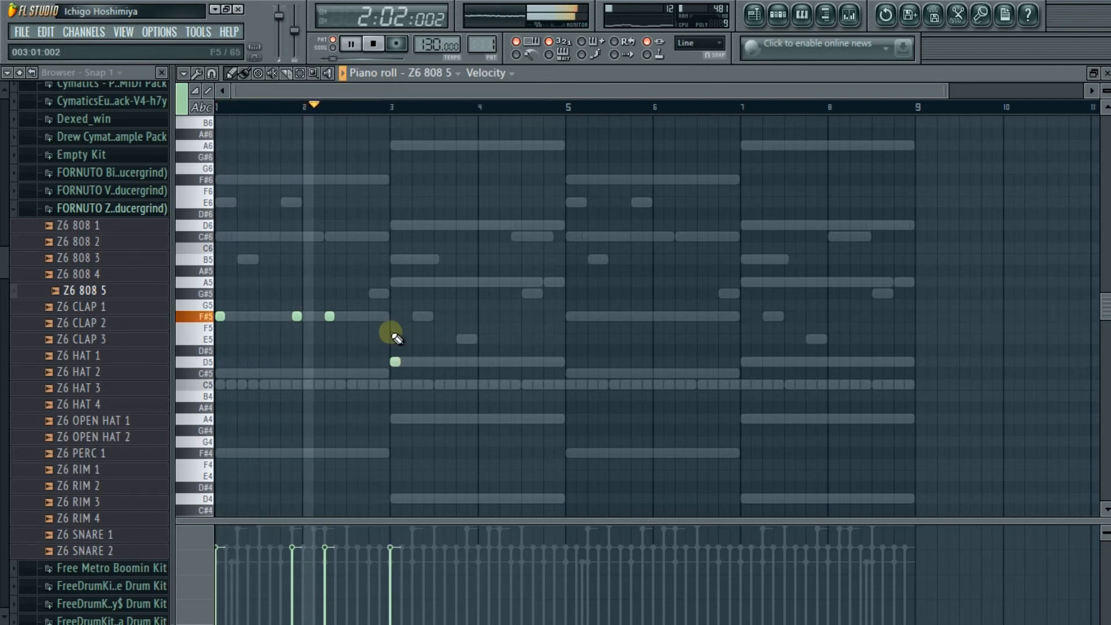
pyautogui.click(381, 317)
pyautogui.rightClick(380, 318)
pyautogui.click(371, 317)
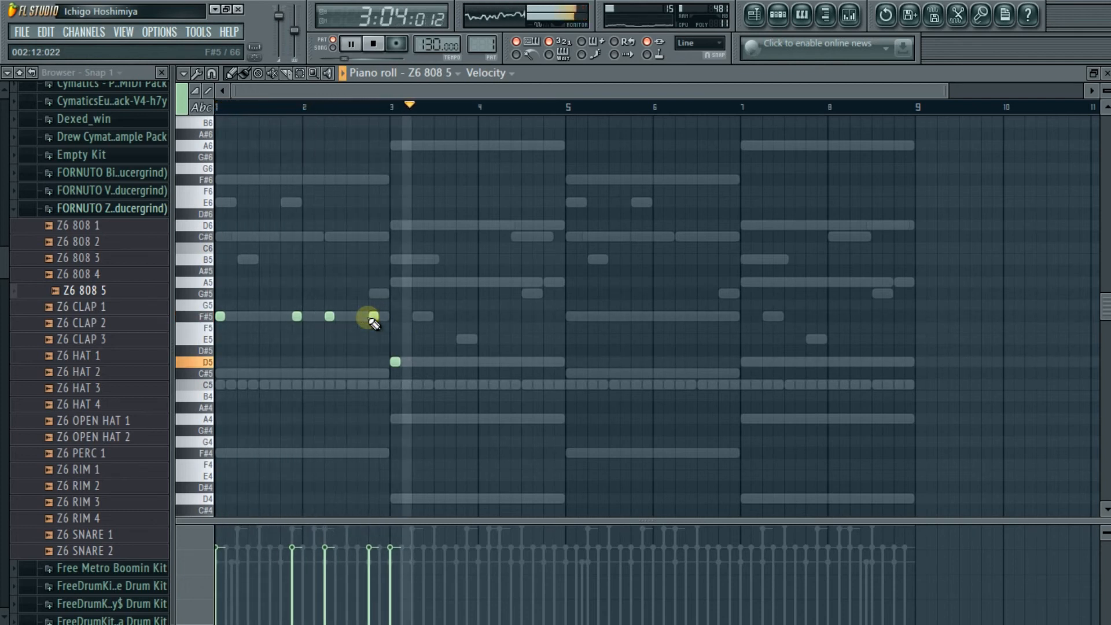
pyautogui.press('space')
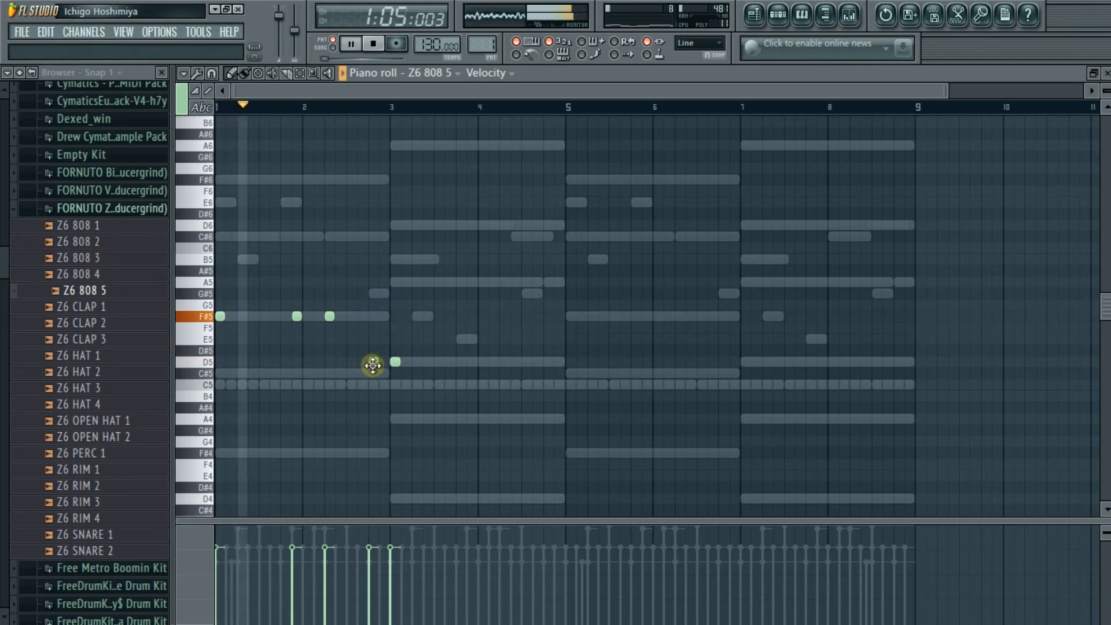
pyautogui.click(377, 316)
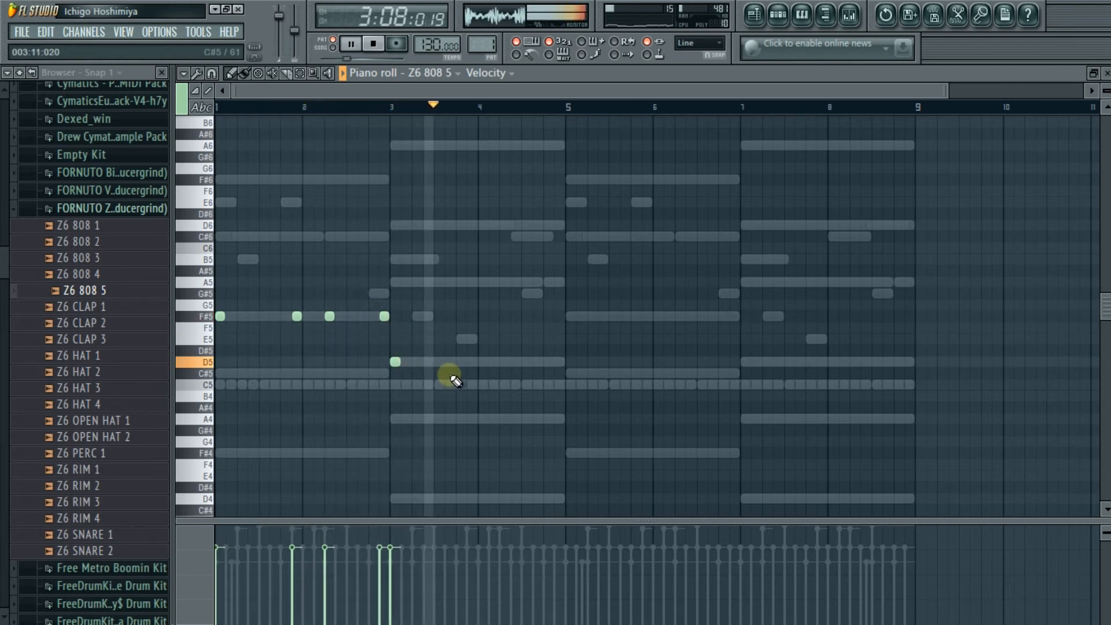
# Add two-step D5 notes on step 15 of bar 3 and on steps 5 and 13 of bar 4.
pyautogui.click(469, 362)
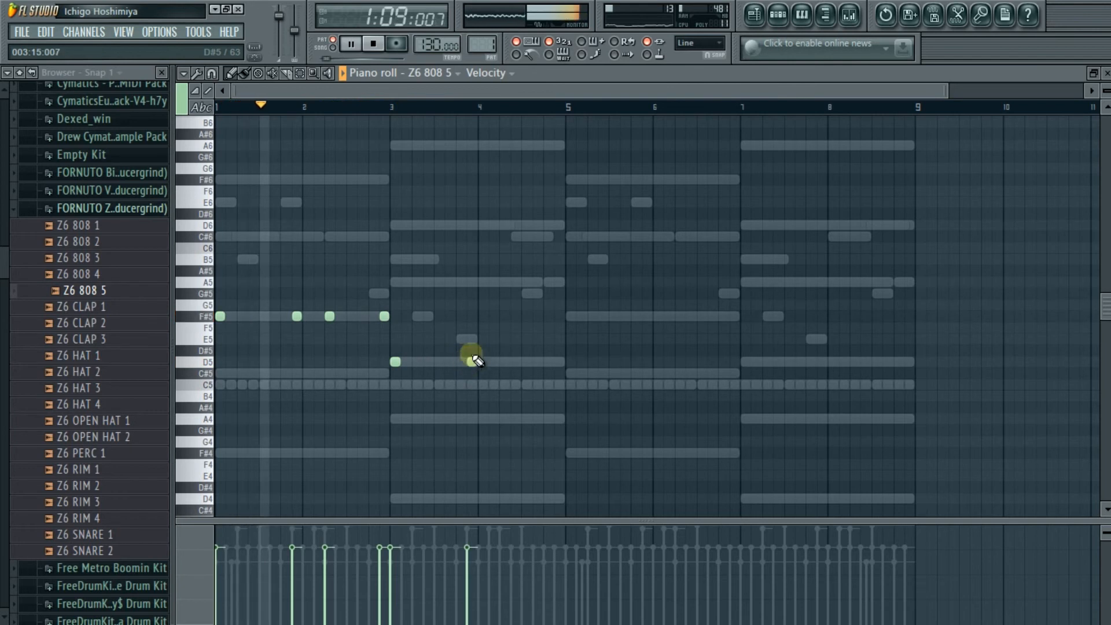
pyautogui.click(505, 363)
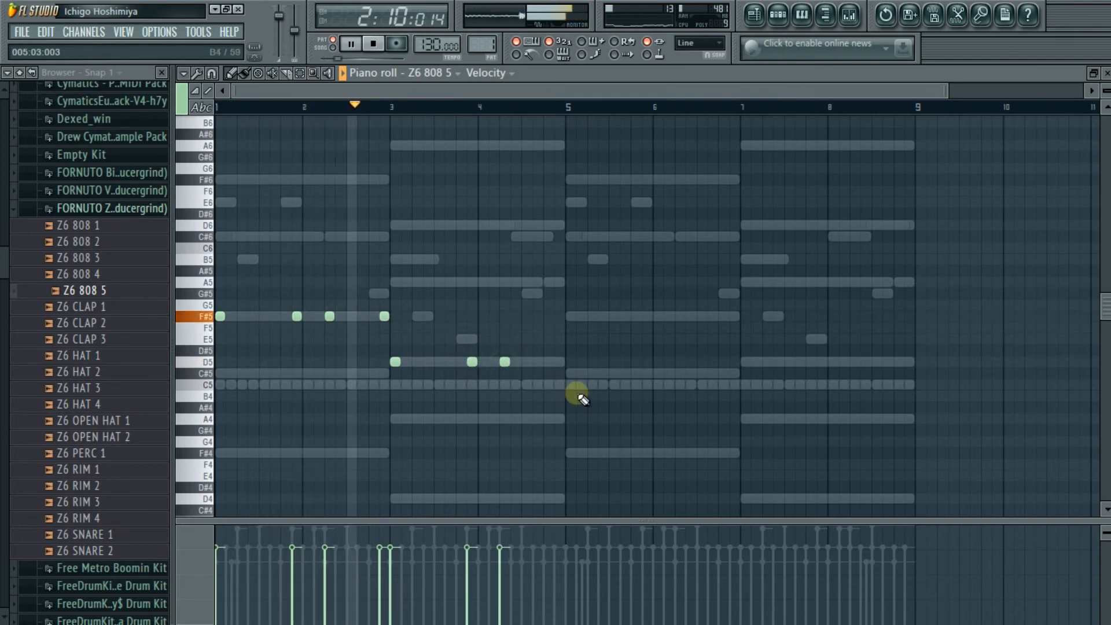
pyautogui.click(557, 362)
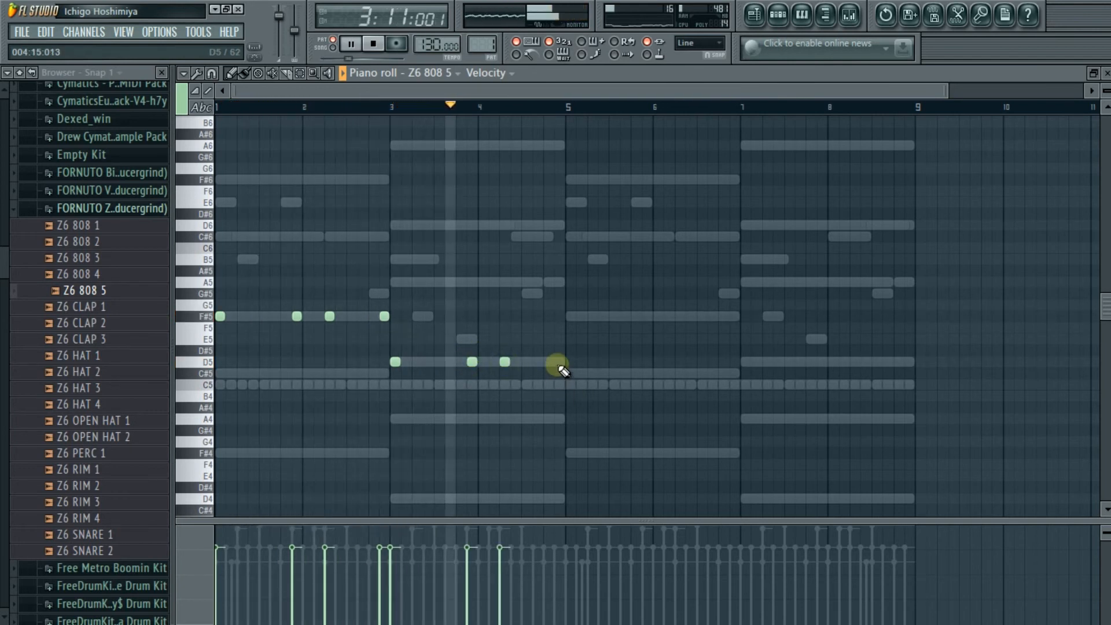
pyautogui.moveTo(557, 364)
pyautogui.mouseDown()
pyautogui.moveTo(539, 364)
pyautogui.moveTo(547, 369)
pyautogui.mouseUp()
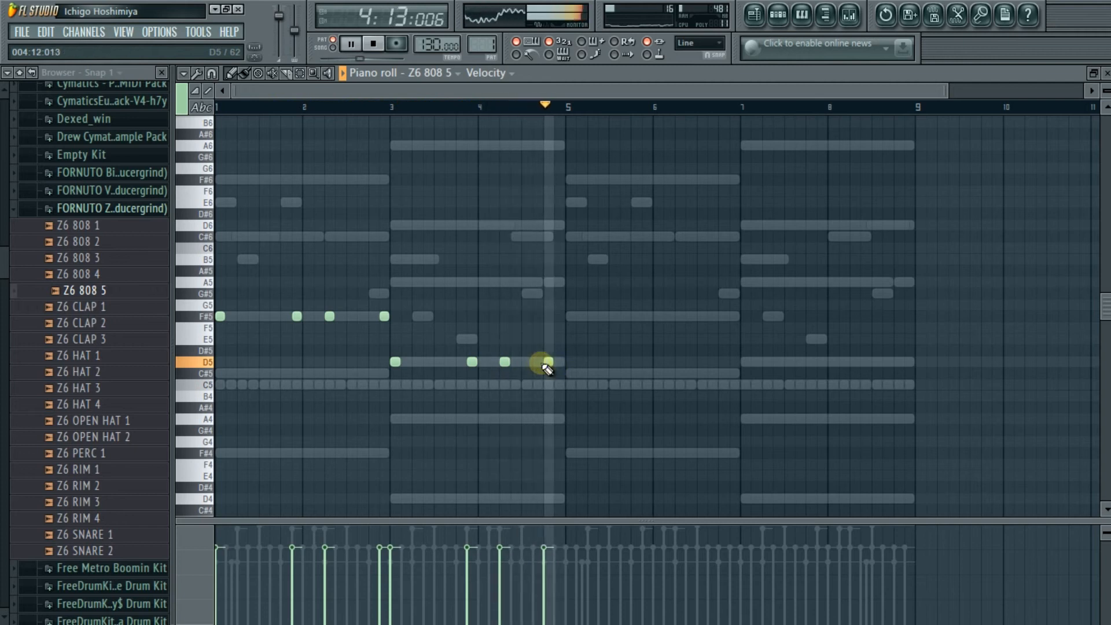
# Duplicate the four-bar 808 part into bars 5 to 8 and remove the extra D5 note on step 15 of bar 8.
pyautogui.click(545, 362)
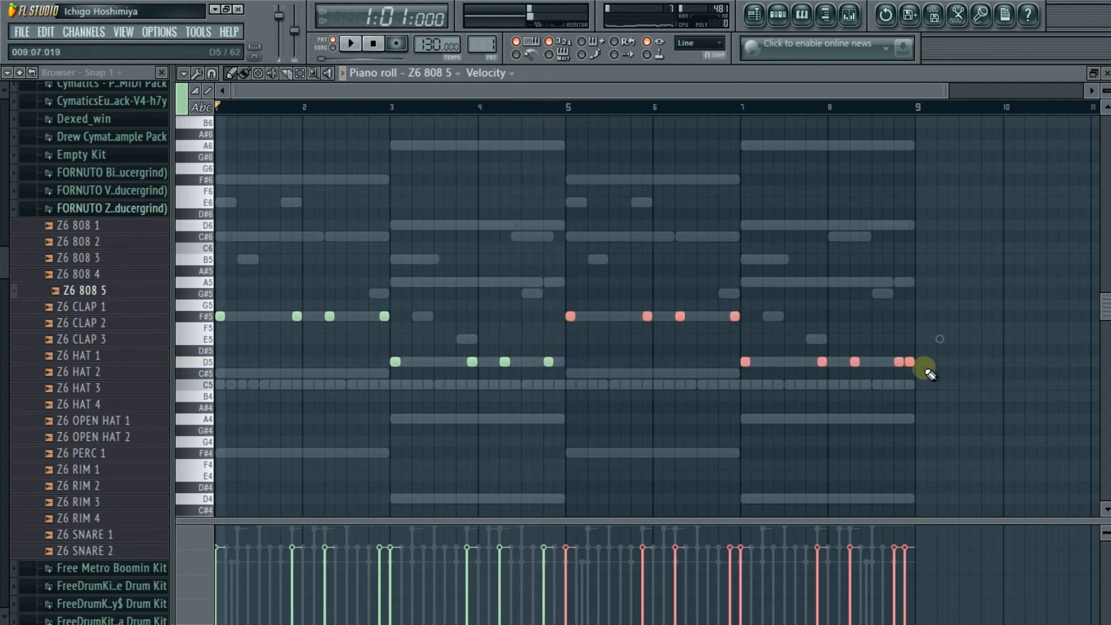
pyautogui.press('space')
pyautogui.rightClick(442, 431)
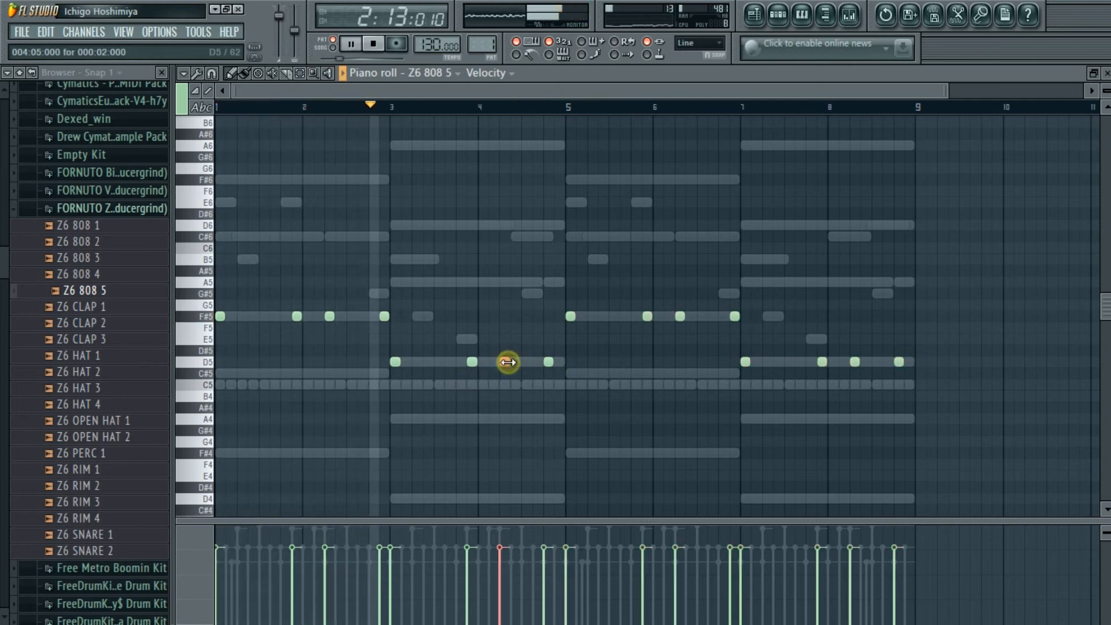
# Raise the D5 notes on step 5 of bars 4 and 8 by one octave to D6.
pyautogui.hotkey('ctrl', 'Up')
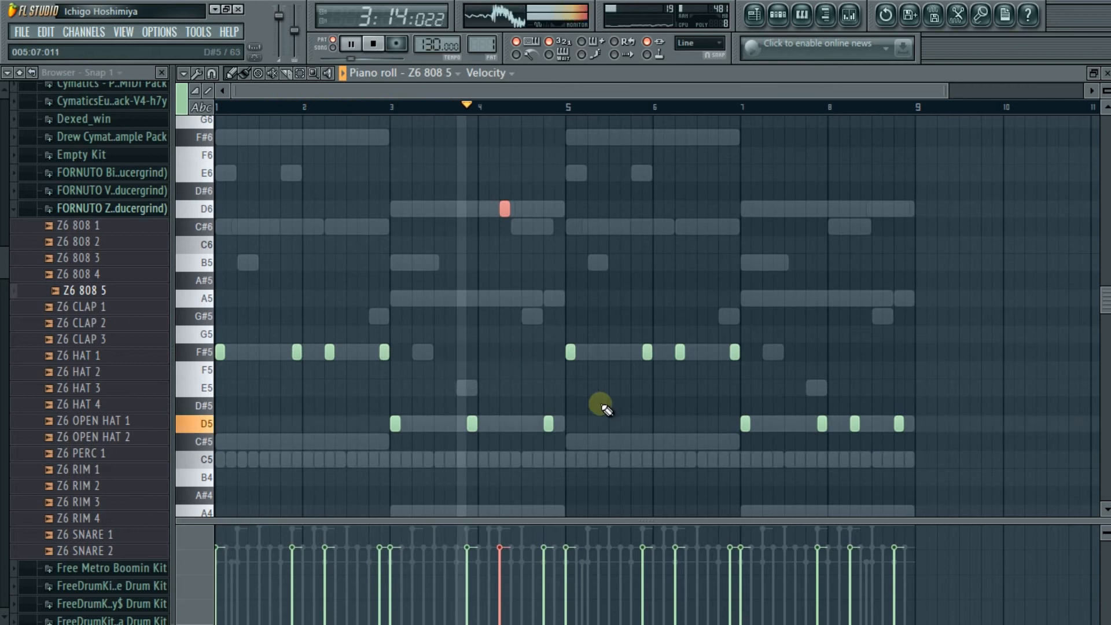
pyautogui.click(855, 424)
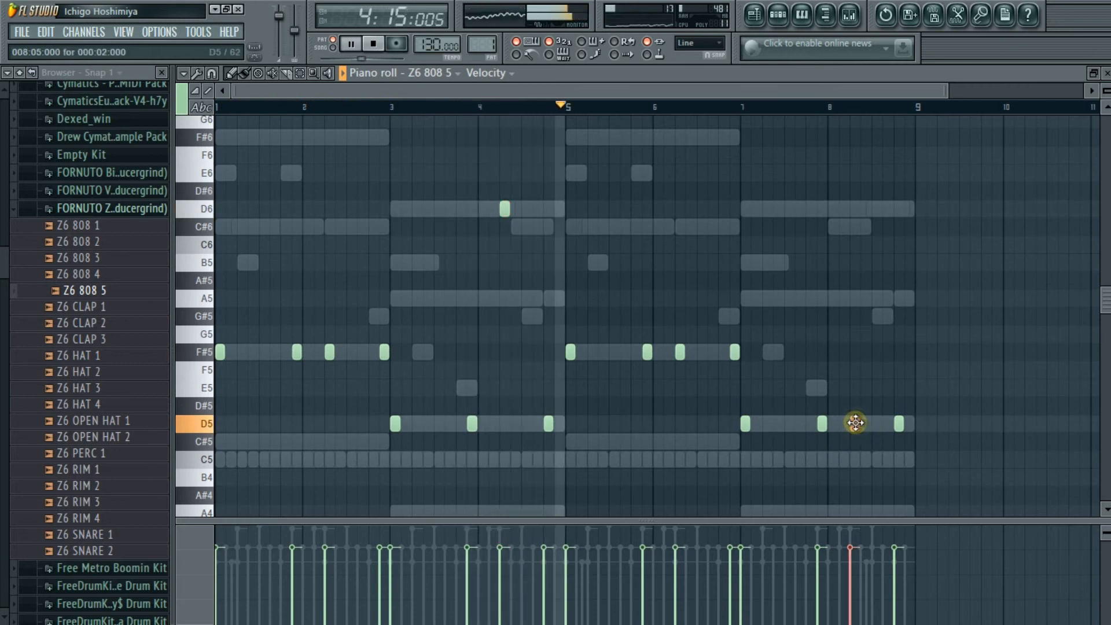
pyautogui.hotkey('ctrl', 'Up')
pyautogui.keyDown('ctrl'); pyautogui.click(856, 424); pyautogui.keyUp('ctrl')
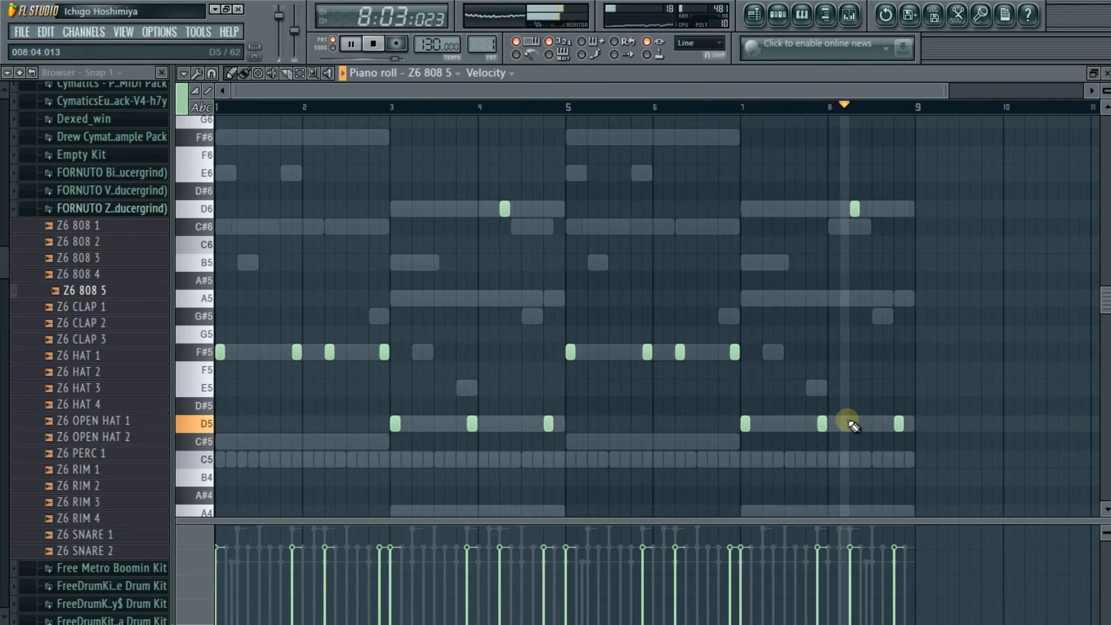
# Replace the D5 note on step 13 of bar 4 with one-step D5 notes on steps 13, 14 and 15.
pyautogui.press('F7')
pyautogui.press('F7')
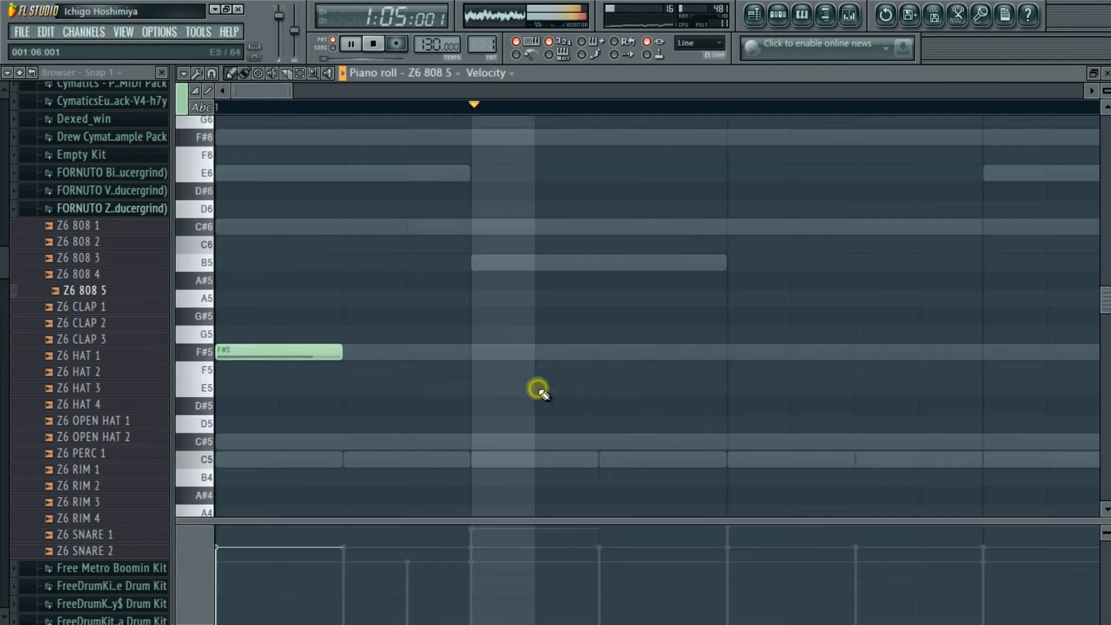
pyautogui.scroll(-1, 542, 414)
pyautogui.press('space')
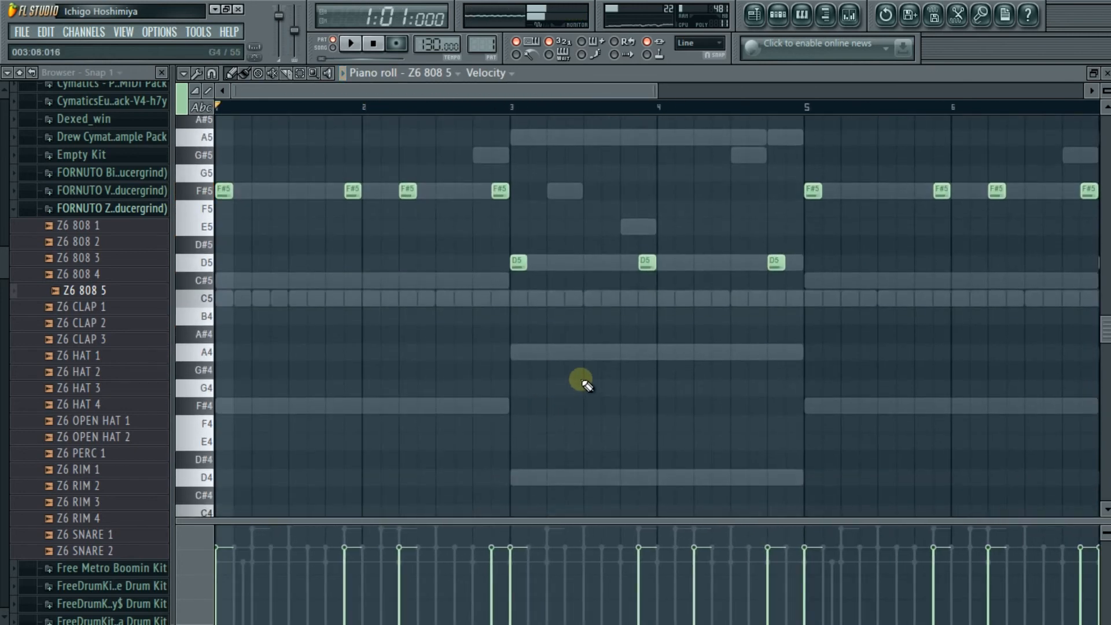
pyautogui.scroll(-2, 585, 383)
pyautogui.scroll(6, 533, 279)
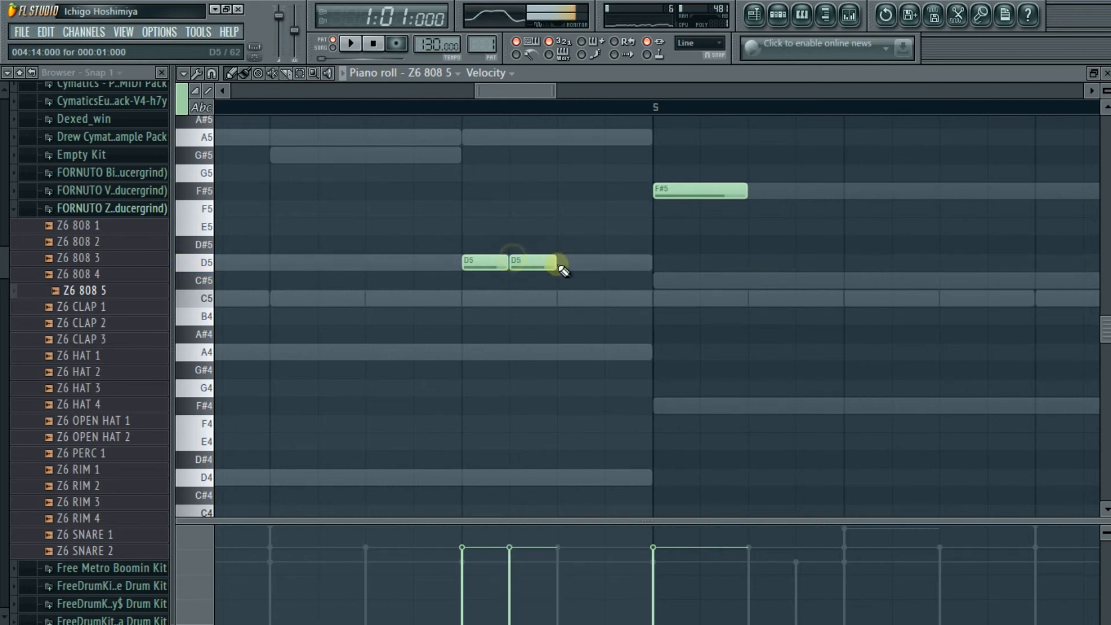
pyautogui.click(570, 270)
pyautogui.scroll(-6, 565, 262)
pyautogui.press('space')
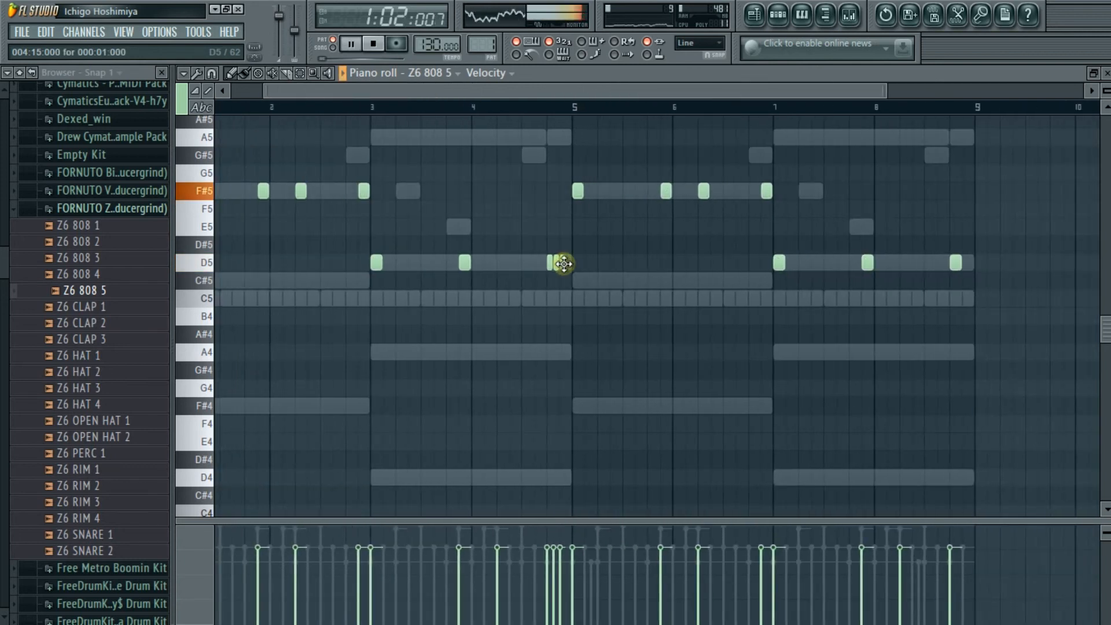
# Build the same three one-step D5 notes on steps 13 to 15 of bar 8, review the part and leave the piano roll.
pyautogui.scroll(10, 796, 272)
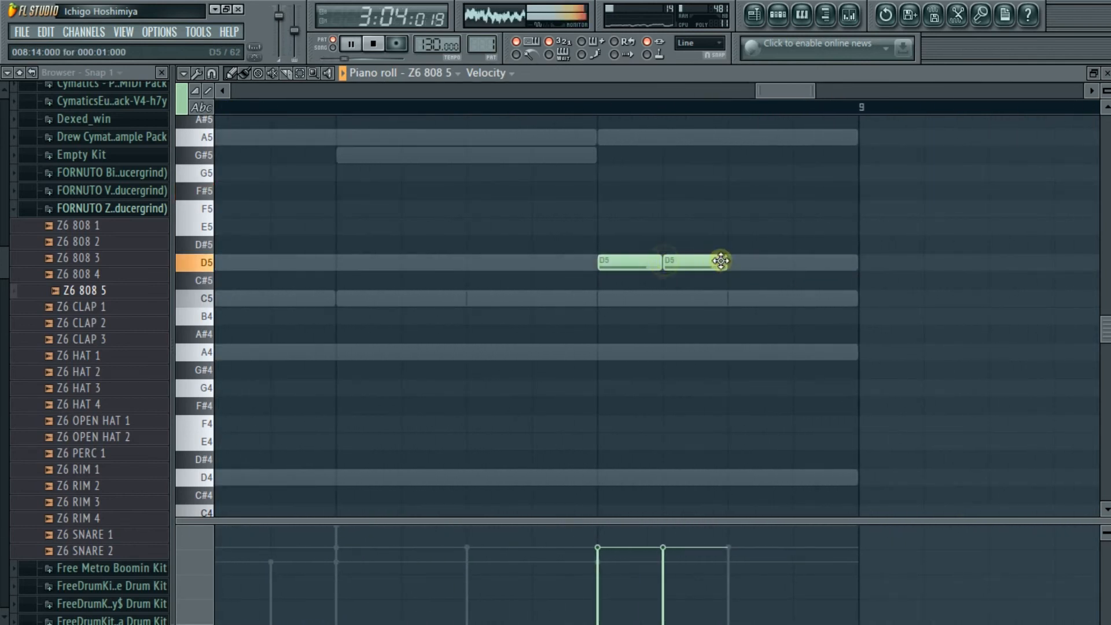
pyautogui.scroll(-10, 733, 262)
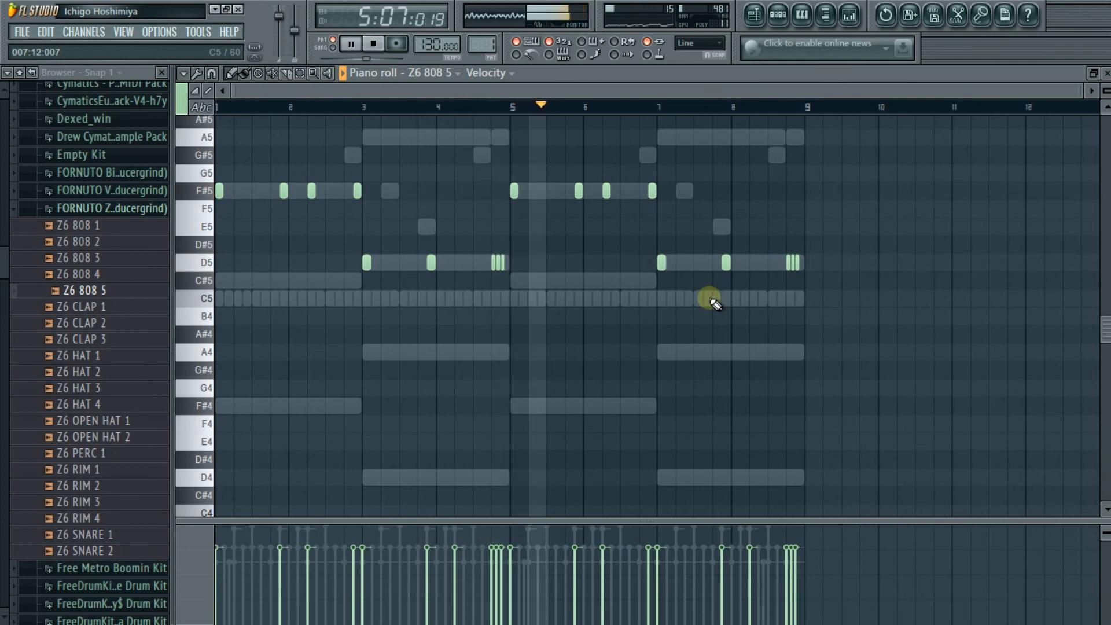
pyautogui.scroll(4, 492, 323)
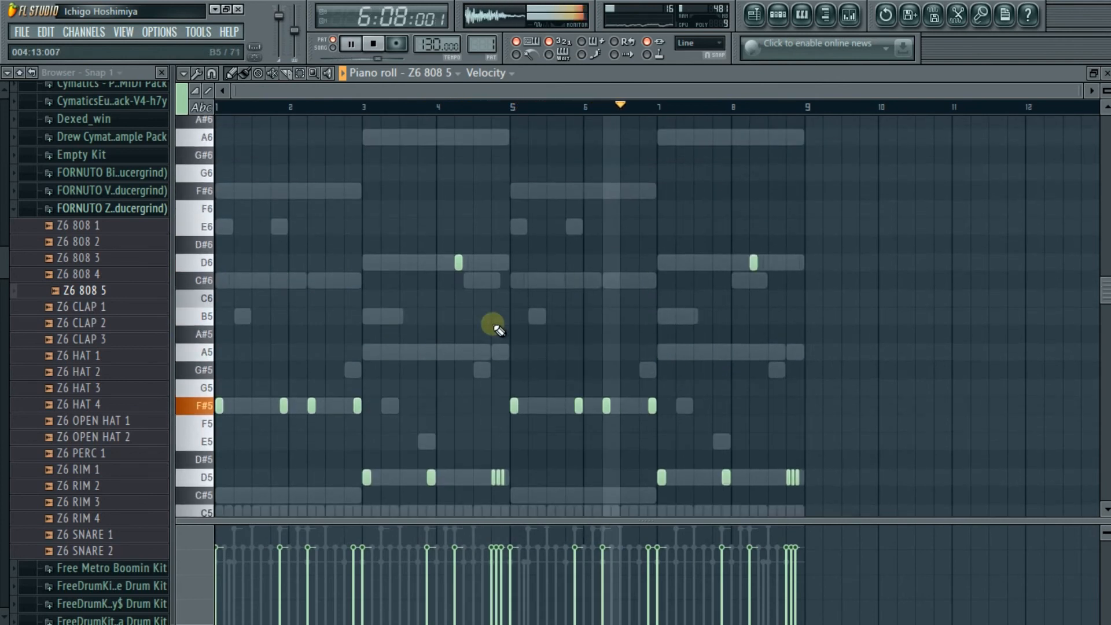
pyautogui.scroll(-2, 499, 329)
pyautogui.press('space')
pyautogui.press('Escape')
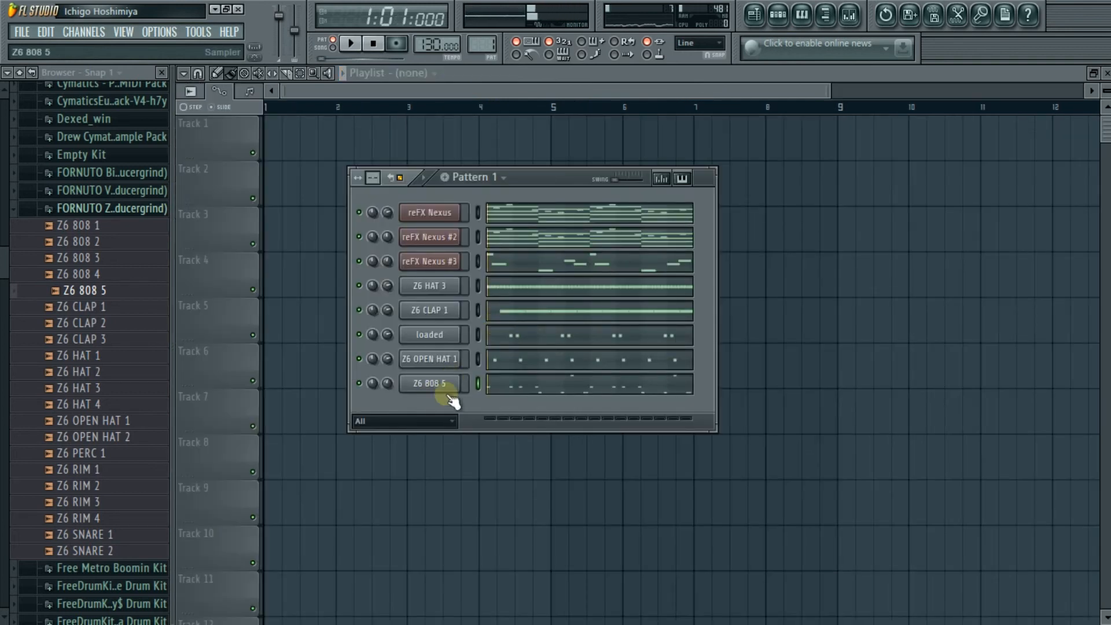
# Lower the Z6 808 5 channel volume to 63% during playback and reopen its piano roll.
pyautogui.press('space')
pyautogui.moveTo(388, 383); pyautogui.dragTo(388, 400)
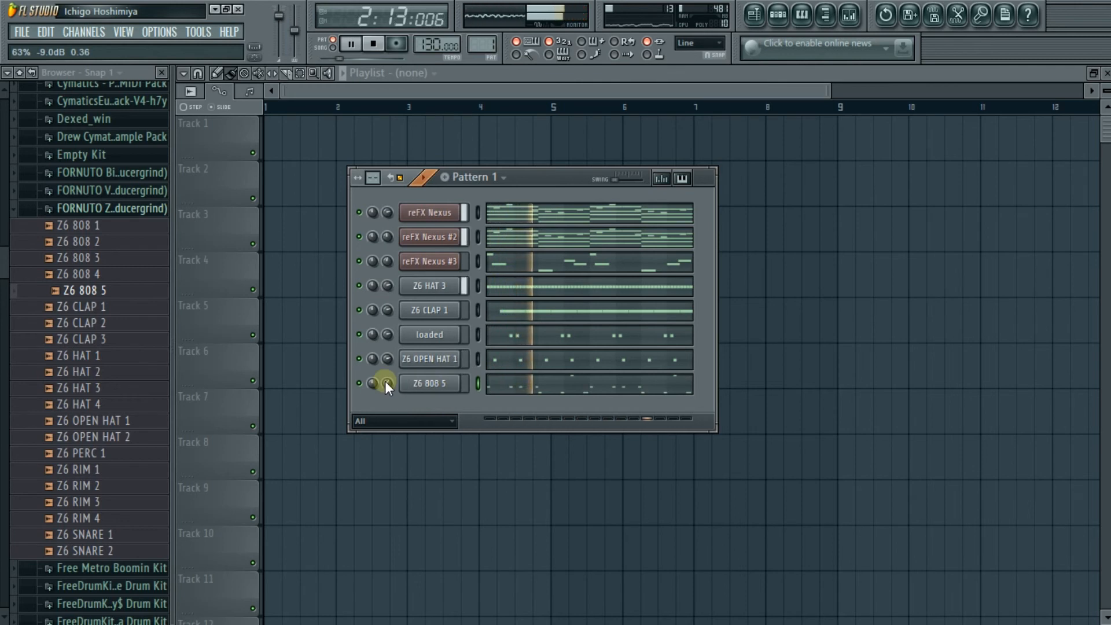
pyautogui.click(527, 385)
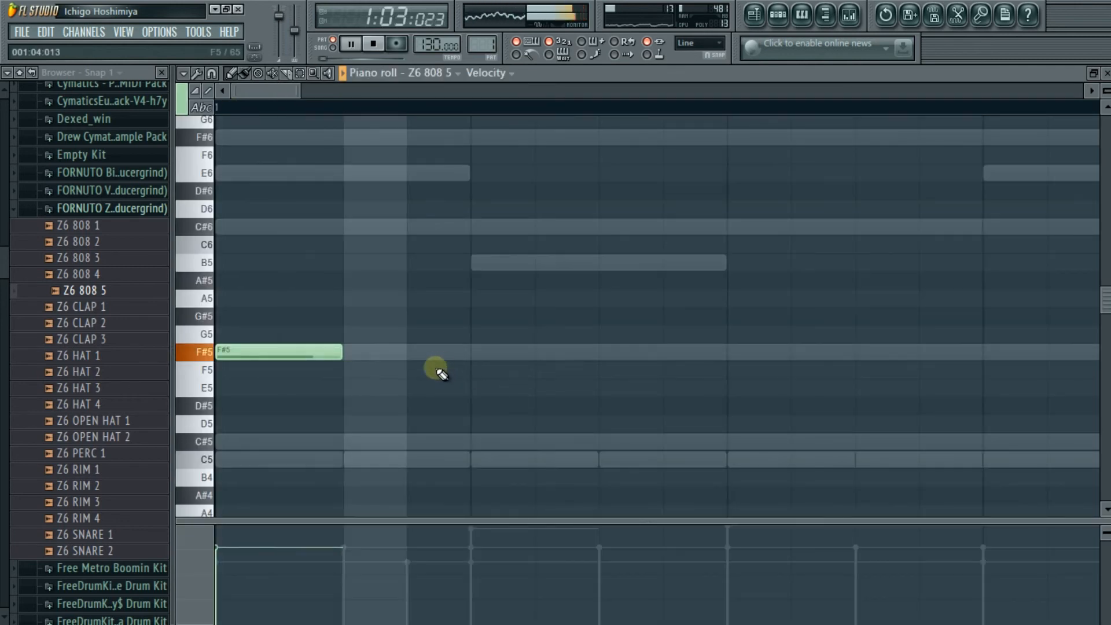
# In the Z6 808 5 part, move bar 8's D6 note to step 3, add a D5 note on step 5 and replay the pattern.
pyautogui.scroll(-3, 438, 367)
pyautogui.press('Escape')
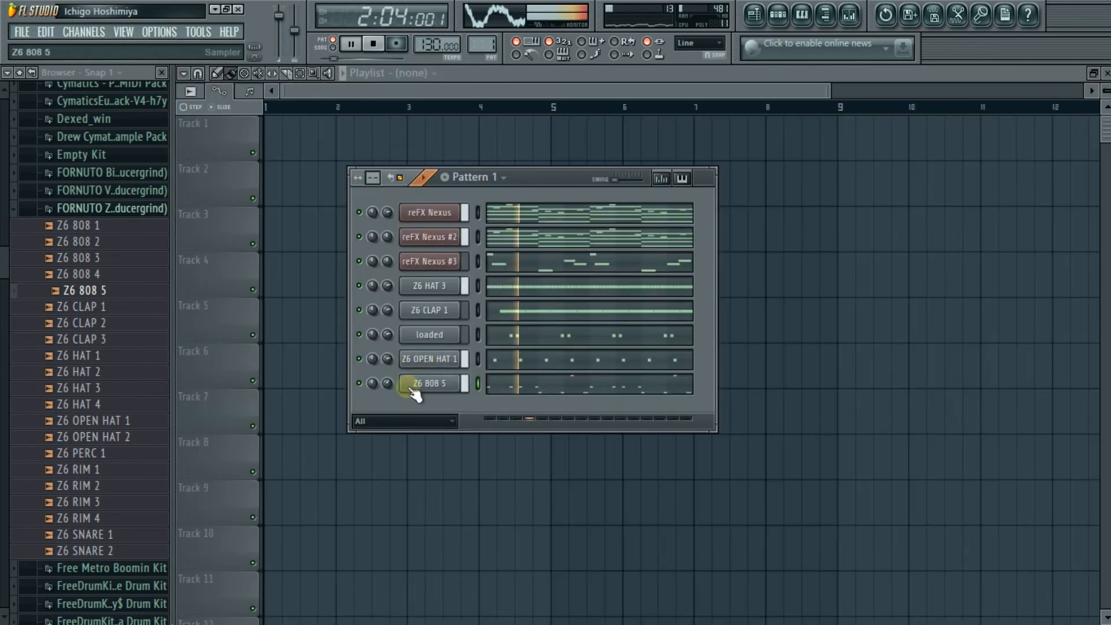
pyautogui.click(502, 386)
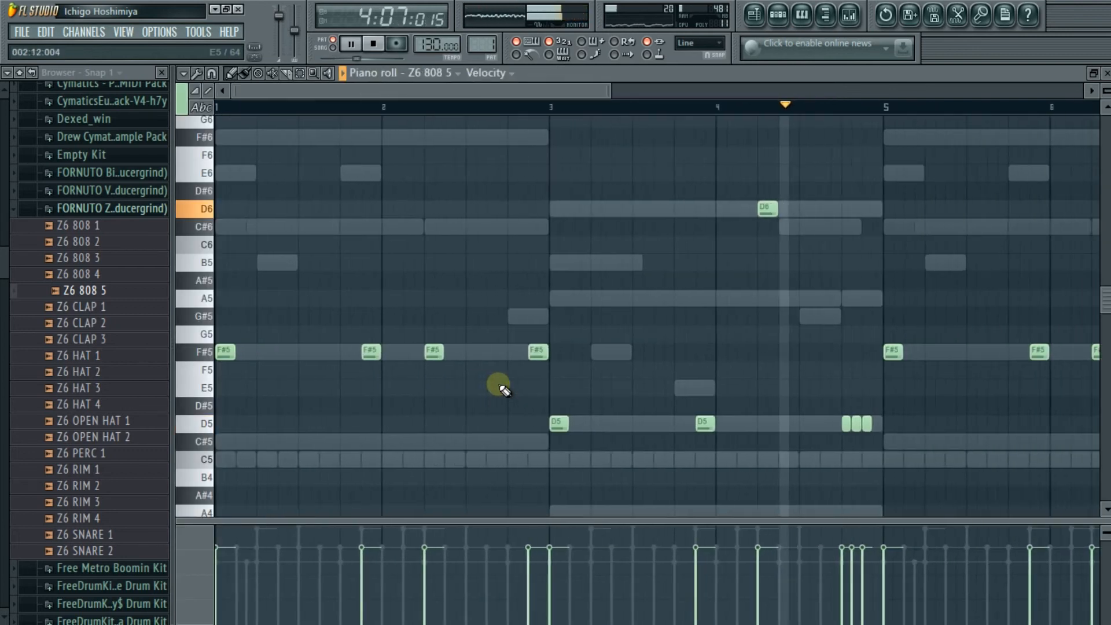
pyautogui.scroll(-1, 496, 384)
pyautogui.scroll(-1, 645, 405)
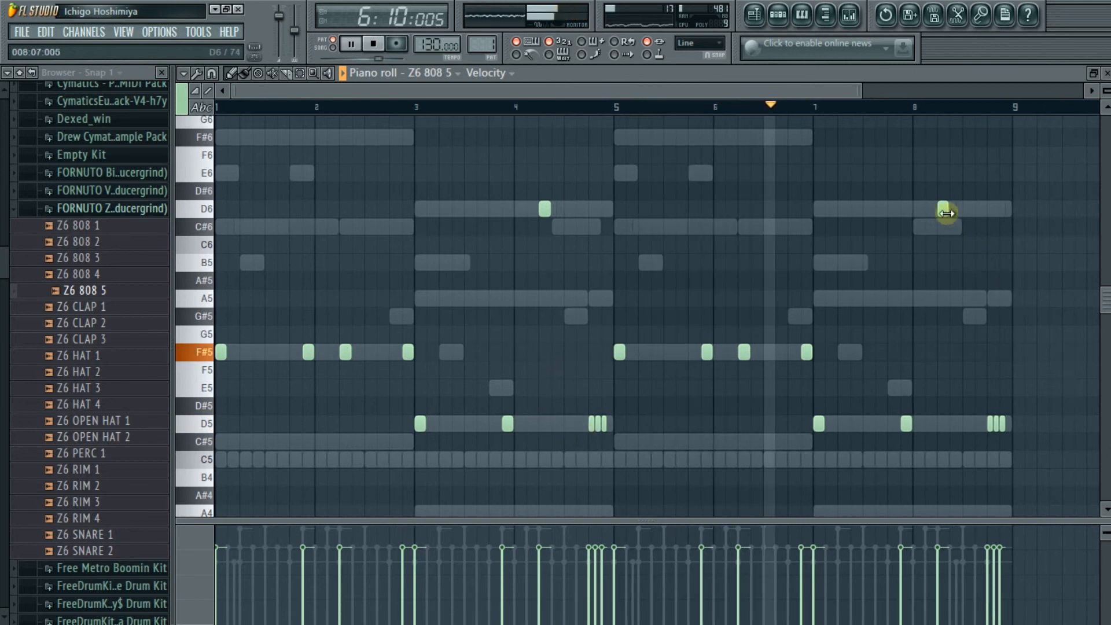
pyautogui.moveTo(939, 209); pyautogui.dragTo(928, 210)
pyautogui.click(941, 426)
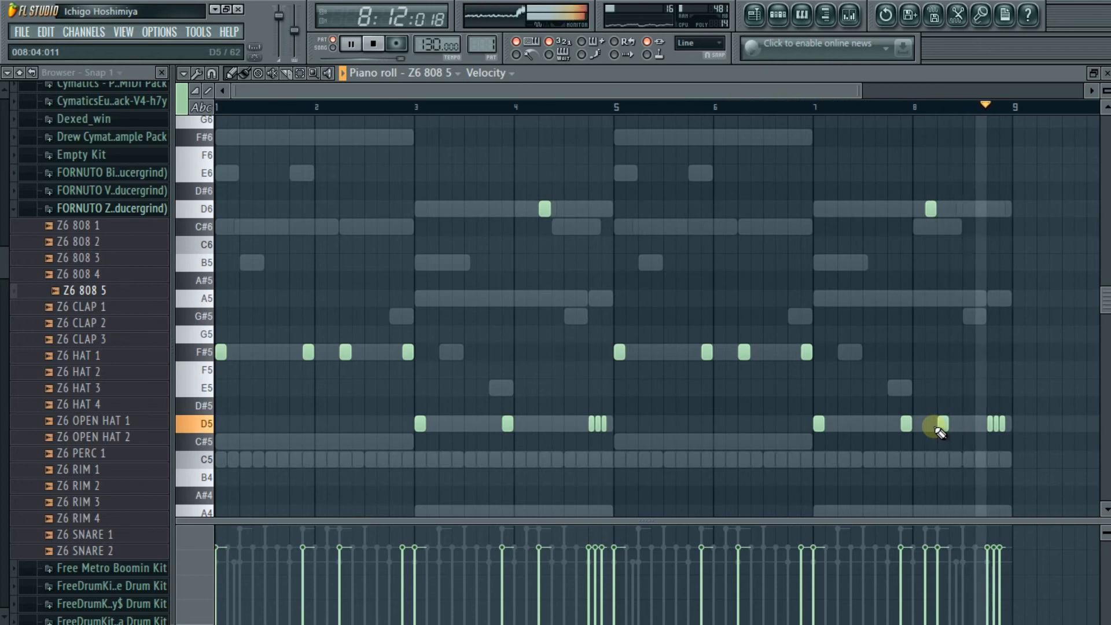
pyautogui.press('space')
pyautogui.press('space')
# Try the last F#5 note of bar 2 one octave higher at F#6, and restore it to F#5.
pyautogui.keyDown('ctrl'); pyautogui.click(405, 352); pyautogui.keyUp('ctrl')
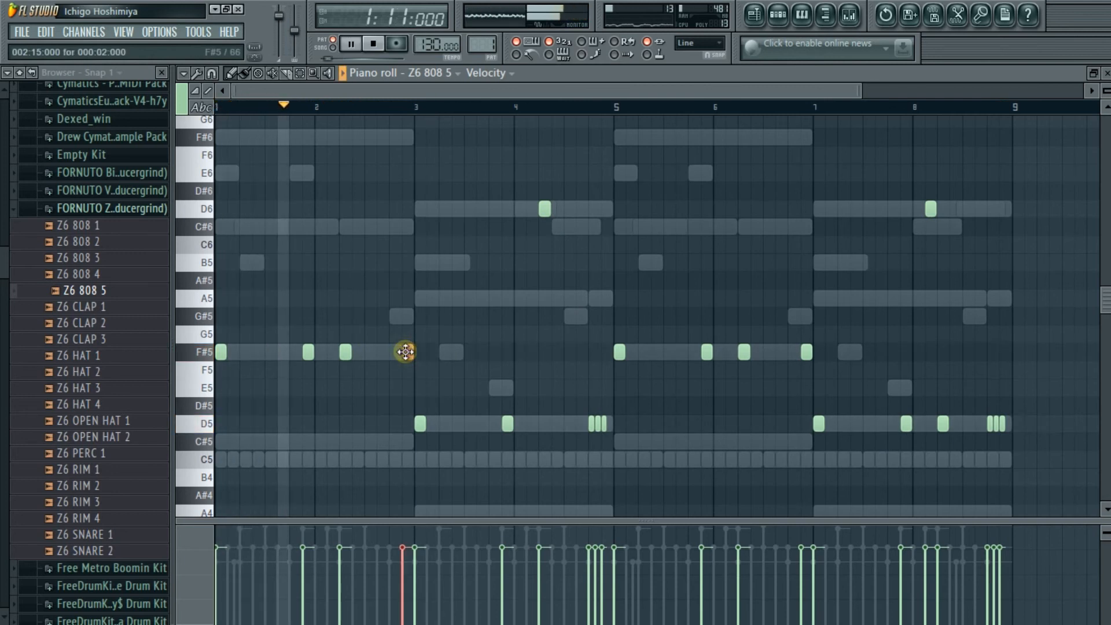
pyautogui.hotkey('ctrl', 'Up')
pyautogui.keyDown('ctrl'); pyautogui.click(746, 437); pyautogui.keyUp('ctrl')
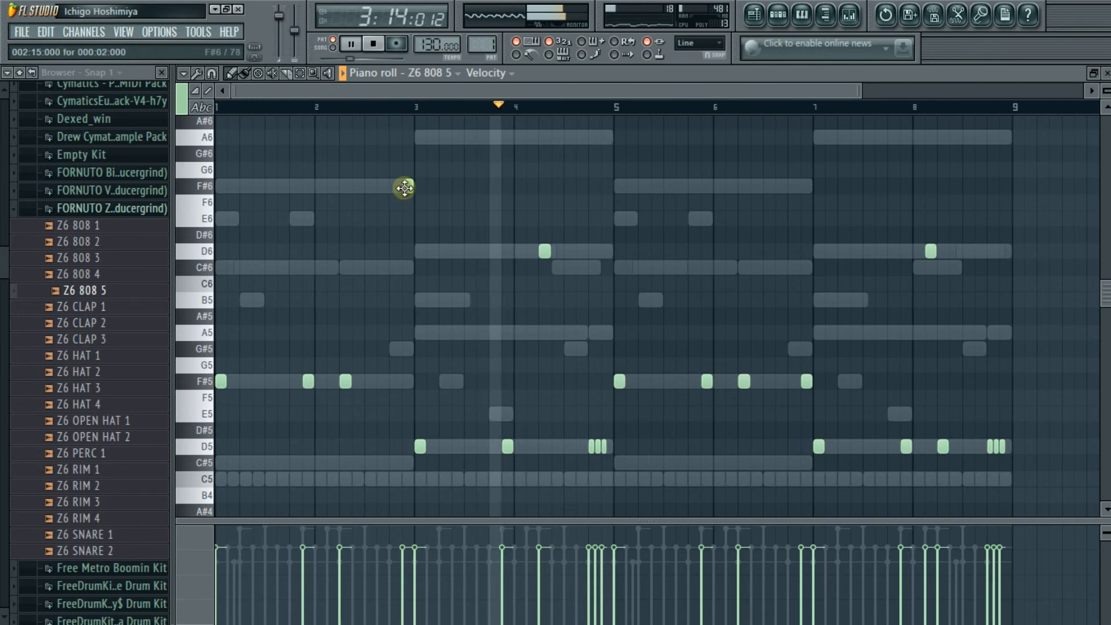
pyautogui.press('space')
pyautogui.click(404, 381)
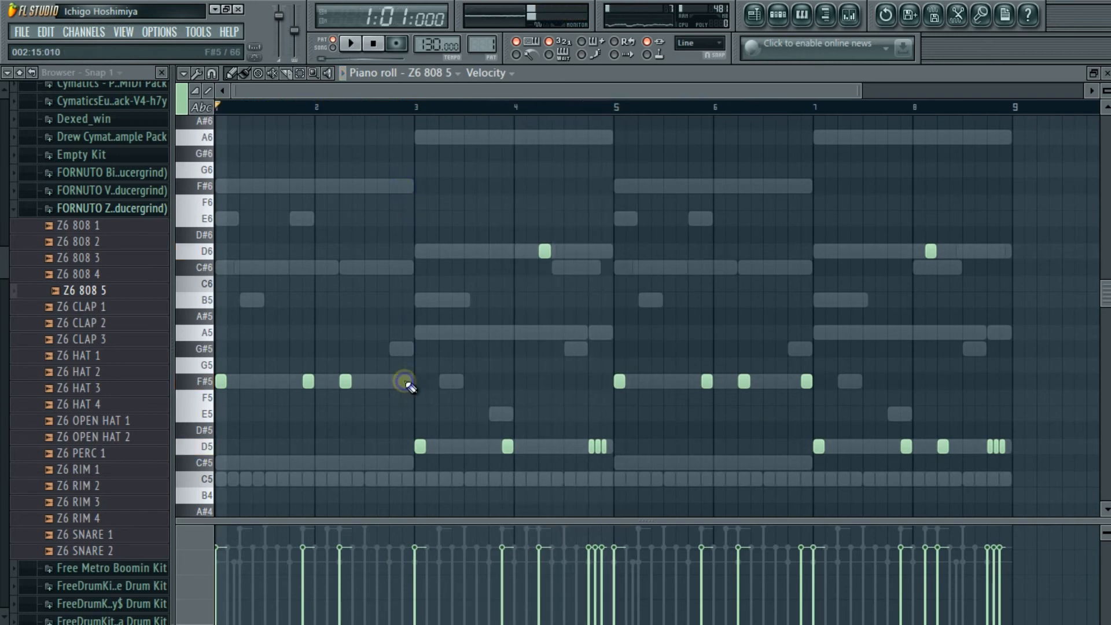
# During playback, add F#5 notes on step 7 of bars 1 and 5 and D5 notes on step 7 of bars 3 and 7.
pyautogui.press('space')
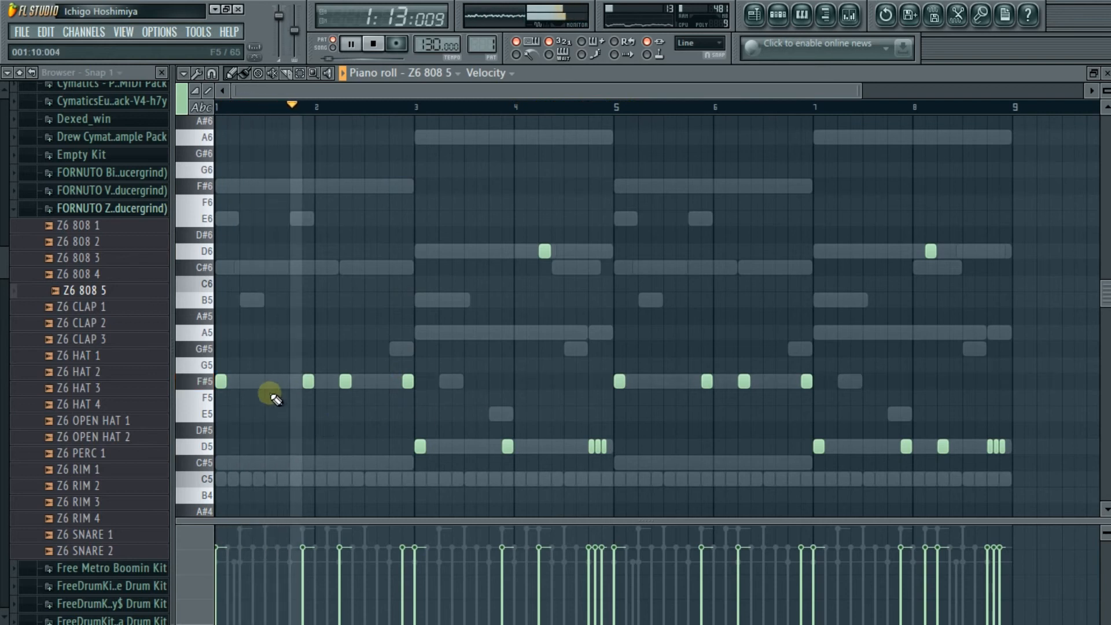
pyautogui.click(258, 381)
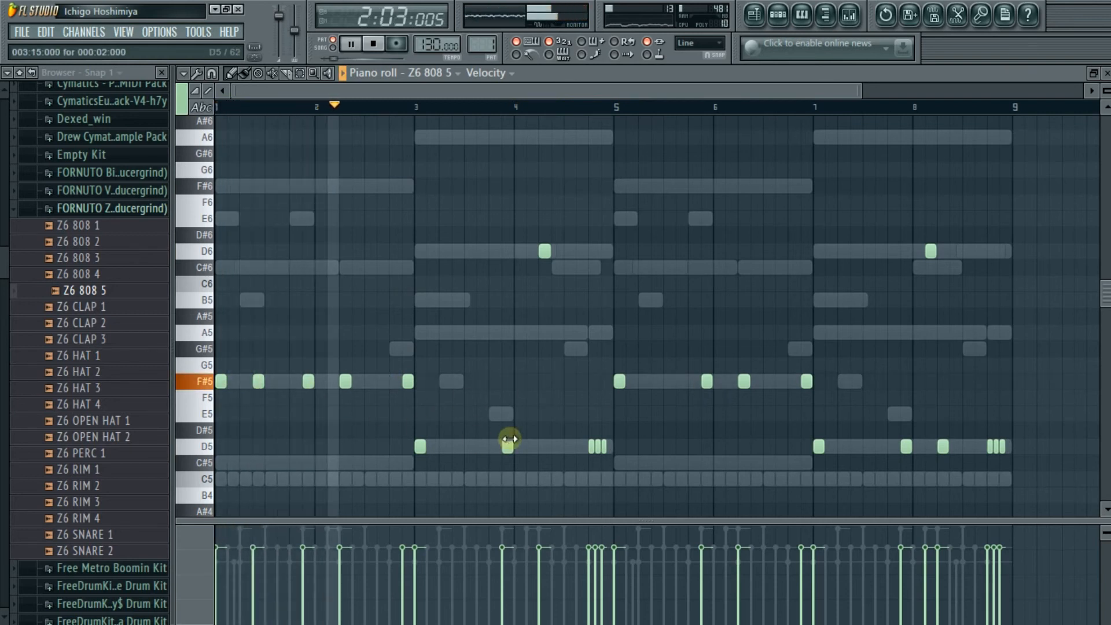
pyautogui.click(657, 382)
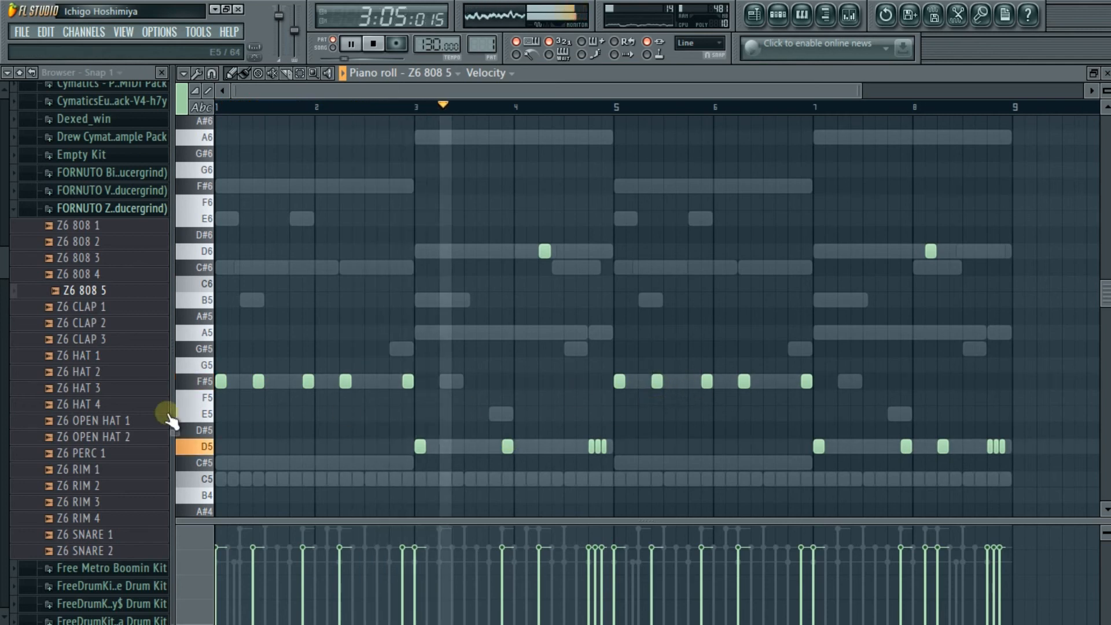
pyautogui.click(453, 449)
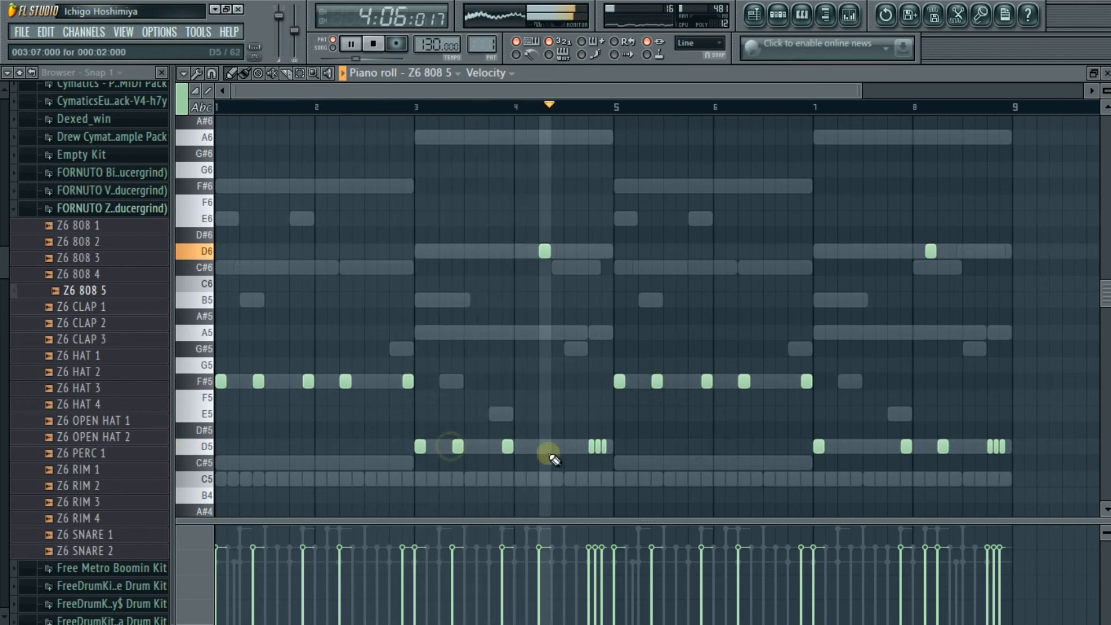
pyautogui.click(854, 448)
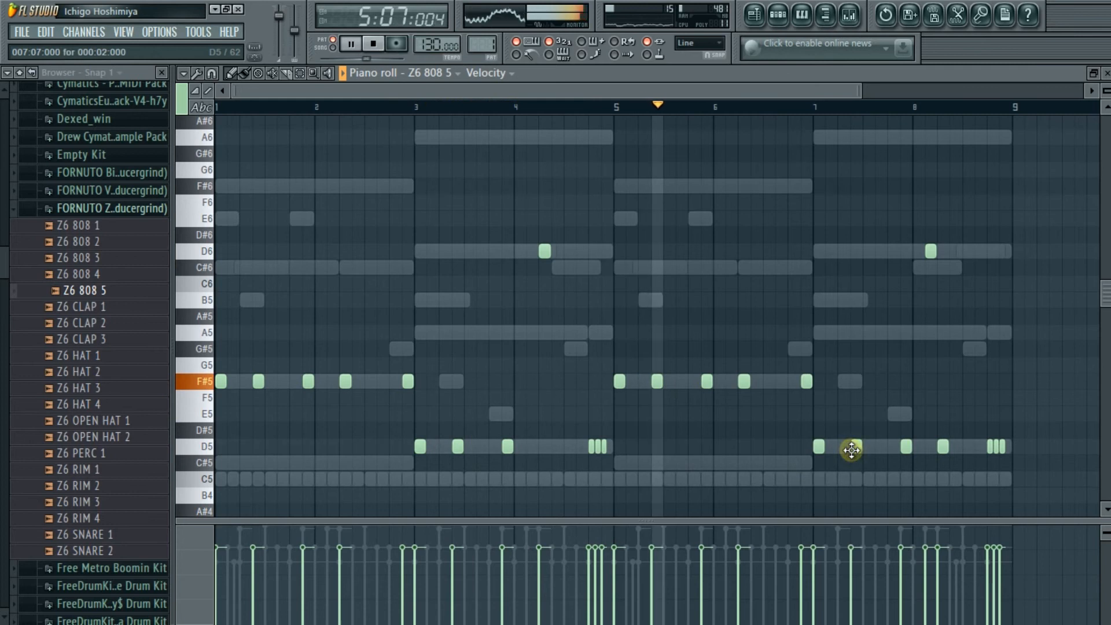
# Delete the 808's F#5 notes on step 7 of bars 1 and 5, keep a D5 on step 7 of bar 7, and leave the piano roll.
pyautogui.rightClick(257, 382)
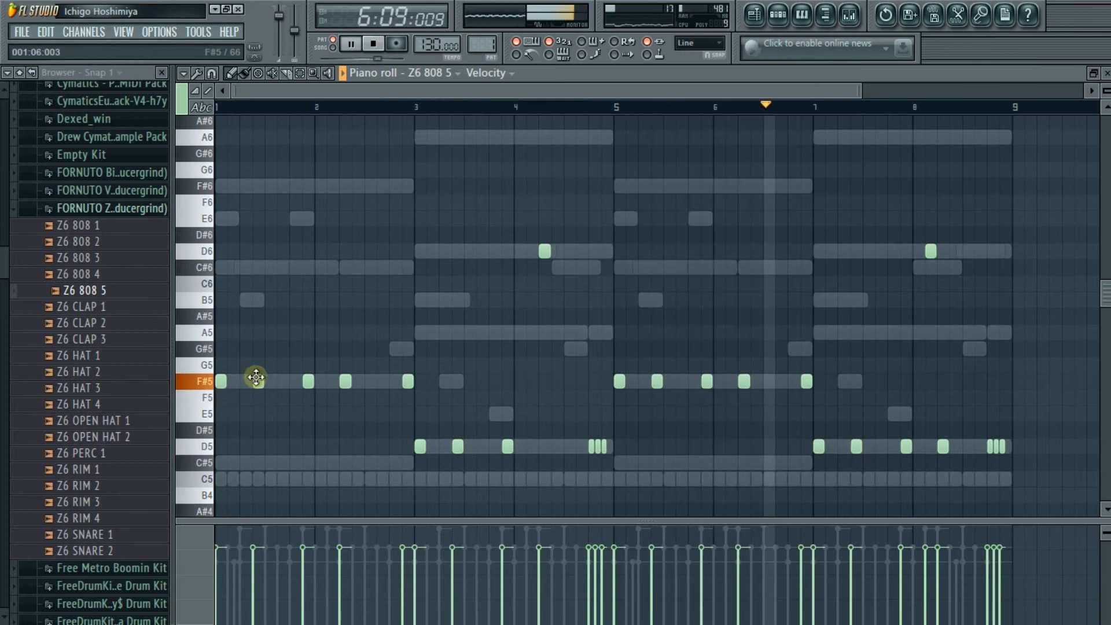
pyautogui.press('space')
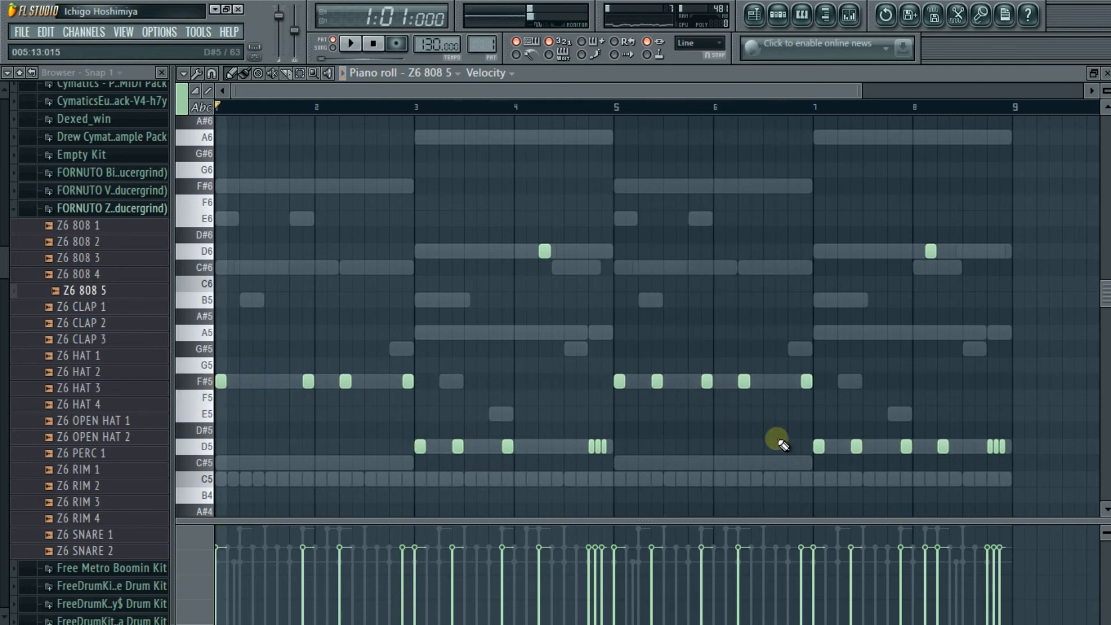
pyautogui.doubleClick(853, 452)
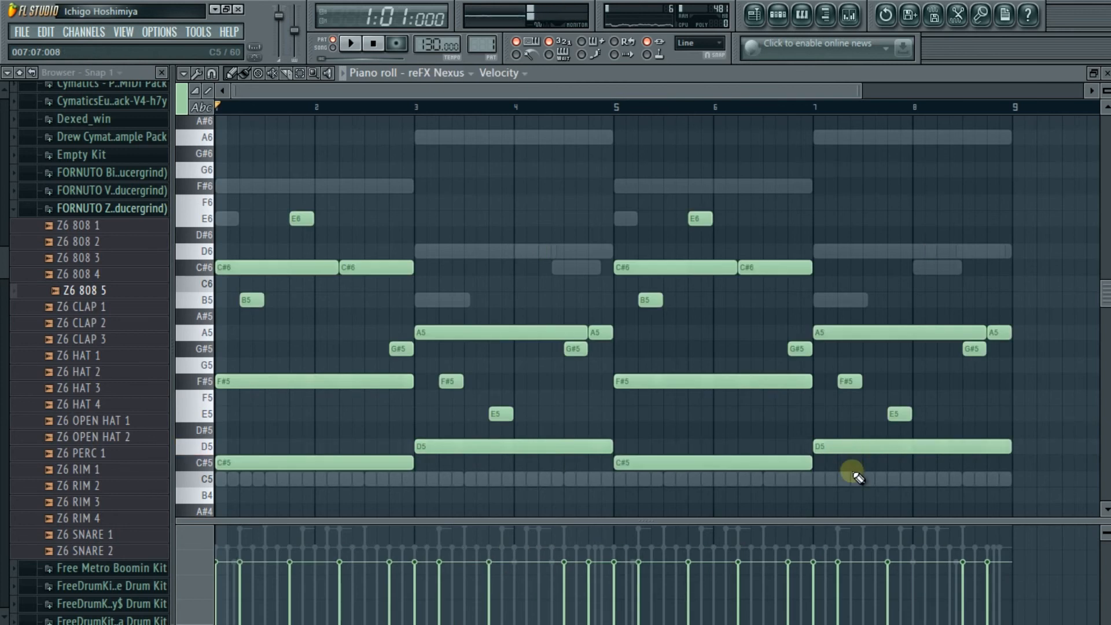
pyautogui.press('Escape')
pyautogui.click(639, 389)
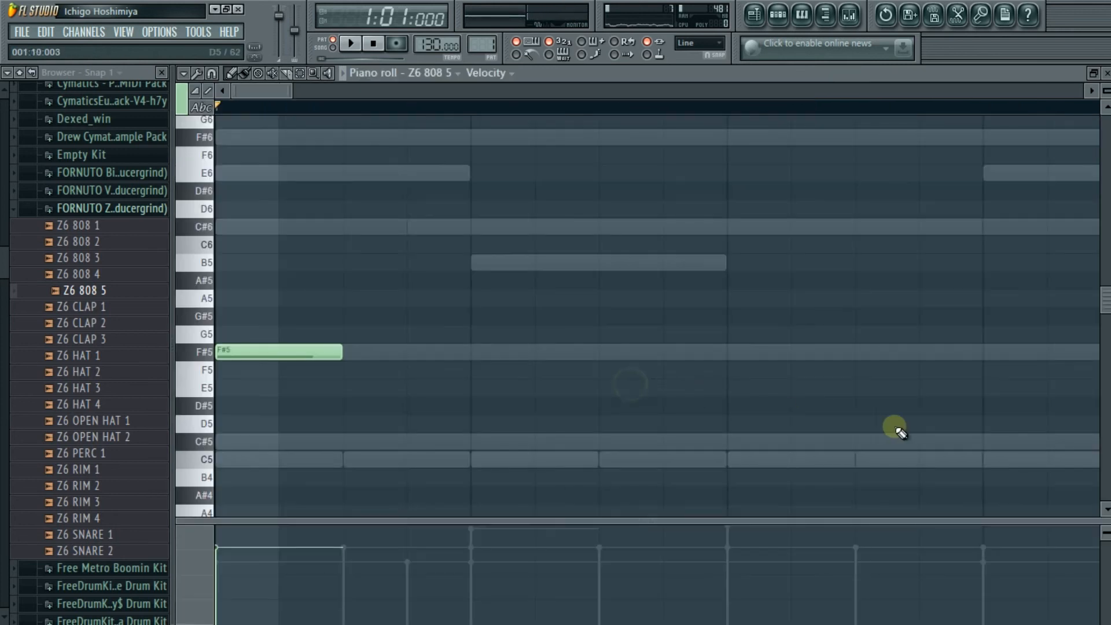
pyautogui.scroll(-6, 893, 437)
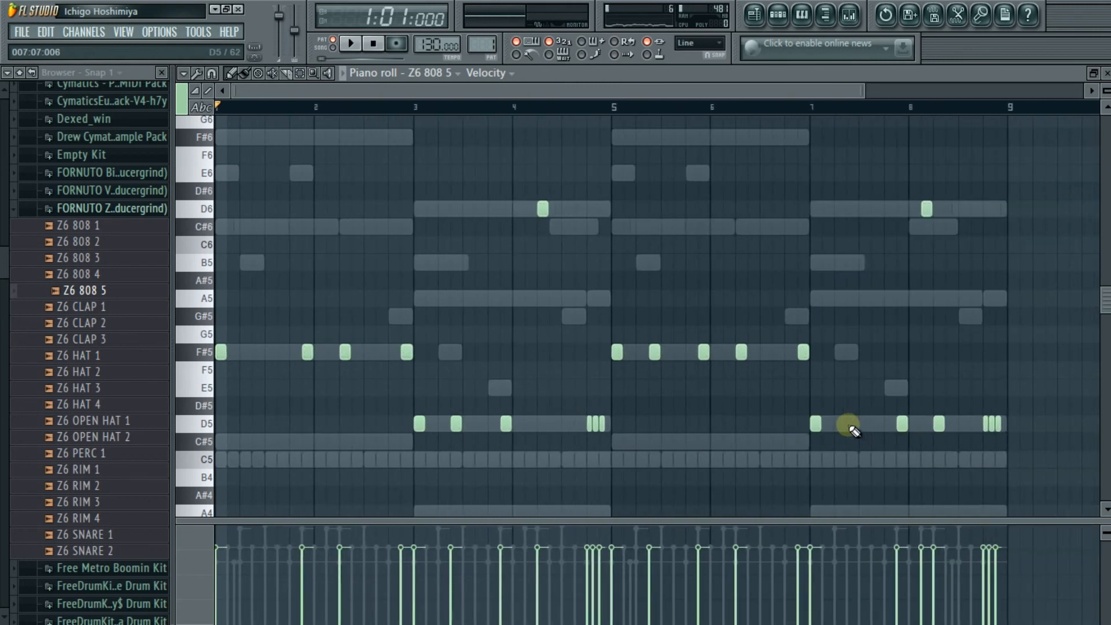
pyautogui.click(854, 431)
pyautogui.rightClick(863, 422)
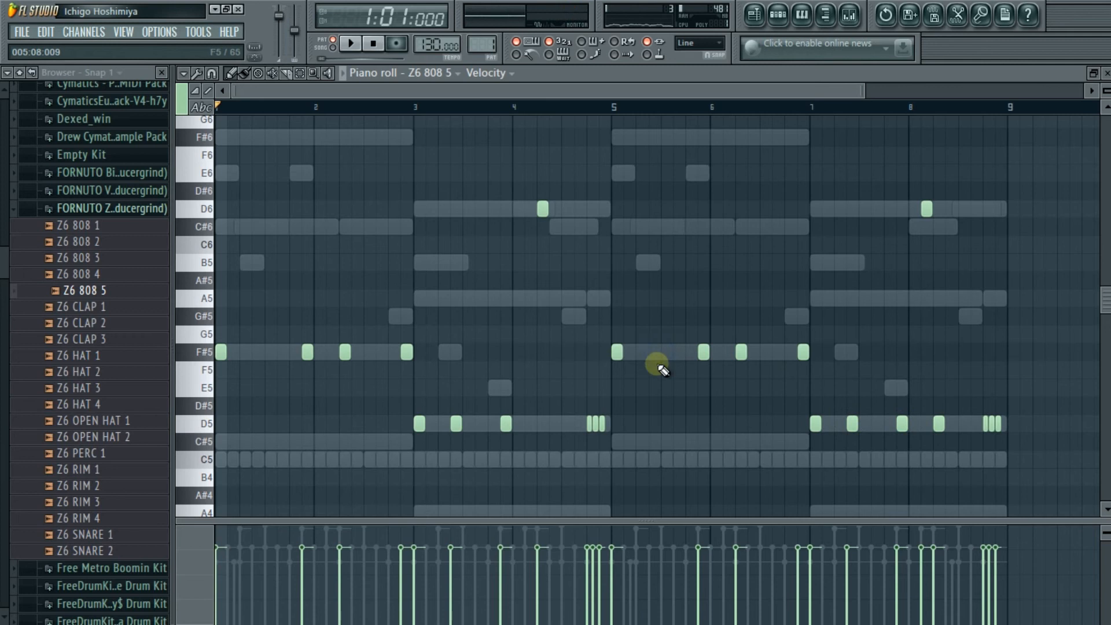
pyautogui.press('space')
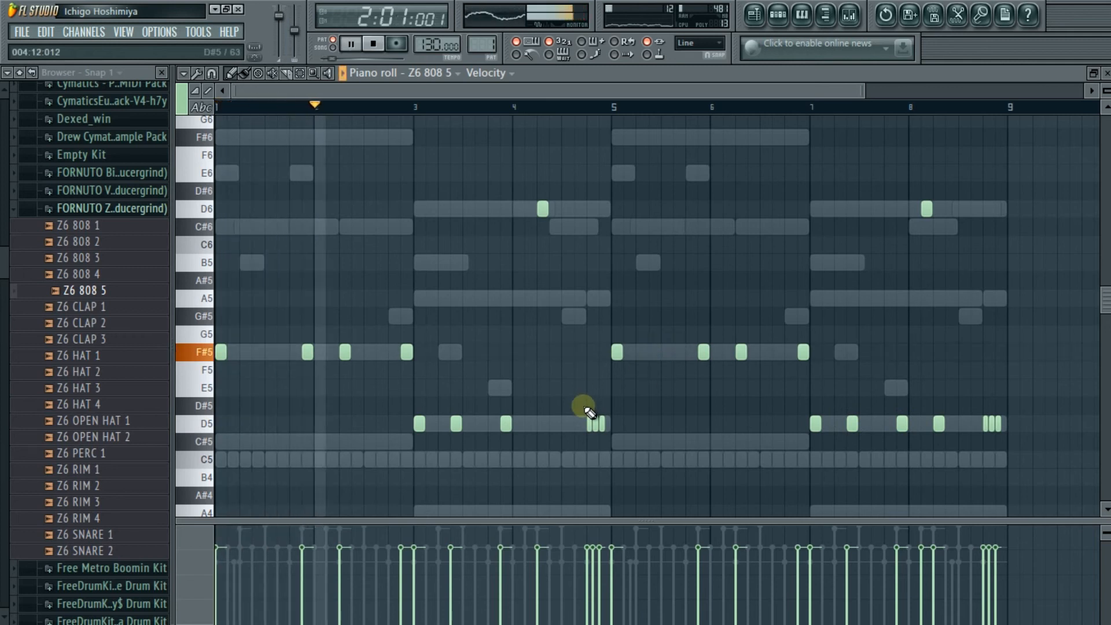
pyautogui.press('Escape')
pyautogui.press('space')
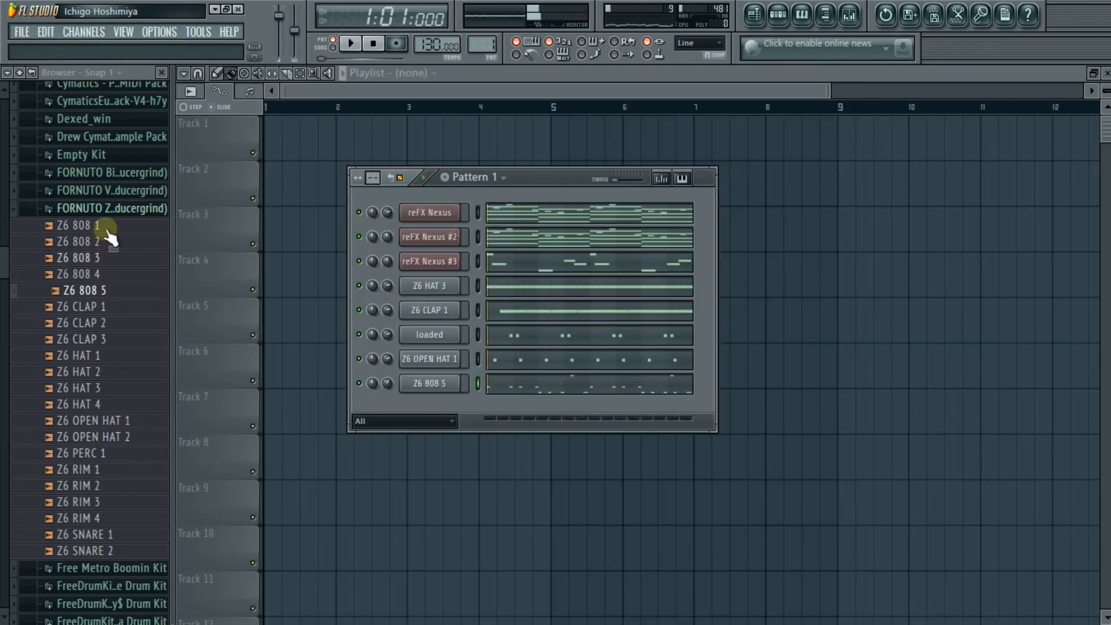
# Collapse the FORNUTO kit folder, look through the sample packs for a kick and open a Cymatics sample pack.
pyautogui.click(110, 208)
pyautogui.scroll(-5, 113, 232)
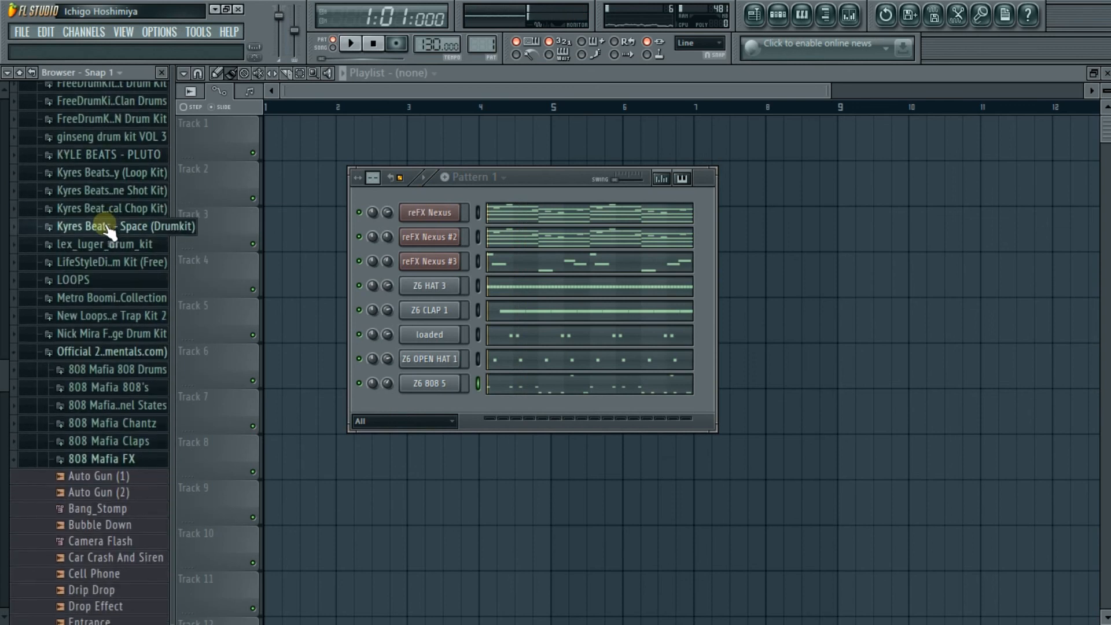
pyautogui.scroll(-3, 113, 249)
pyautogui.scroll(6, 119, 270)
pyautogui.scroll(6, 120, 268)
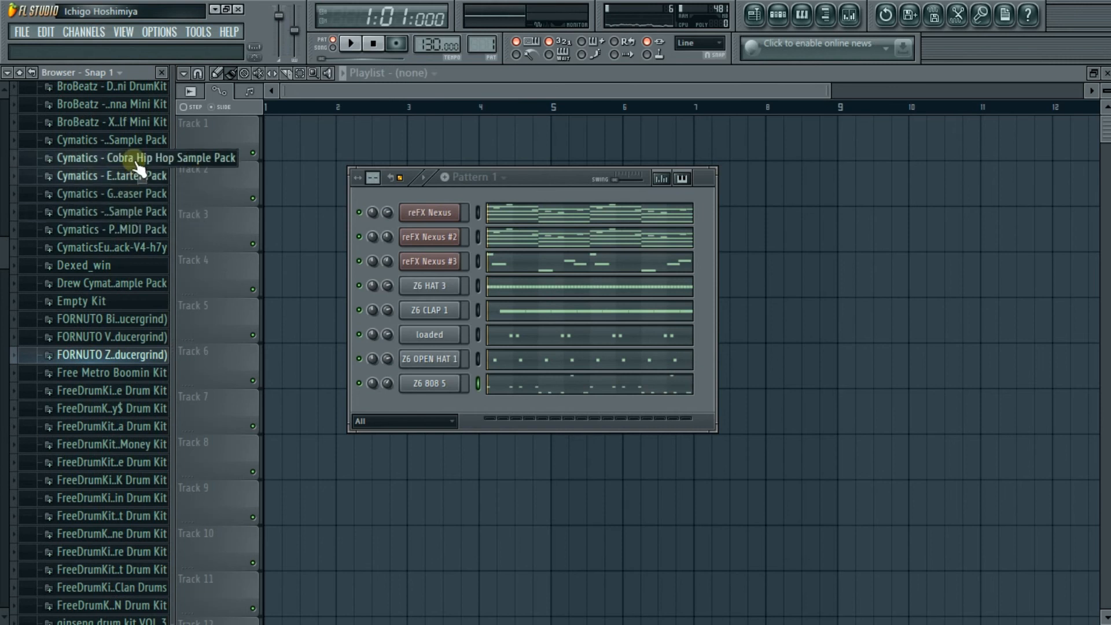
pyautogui.click(124, 213)
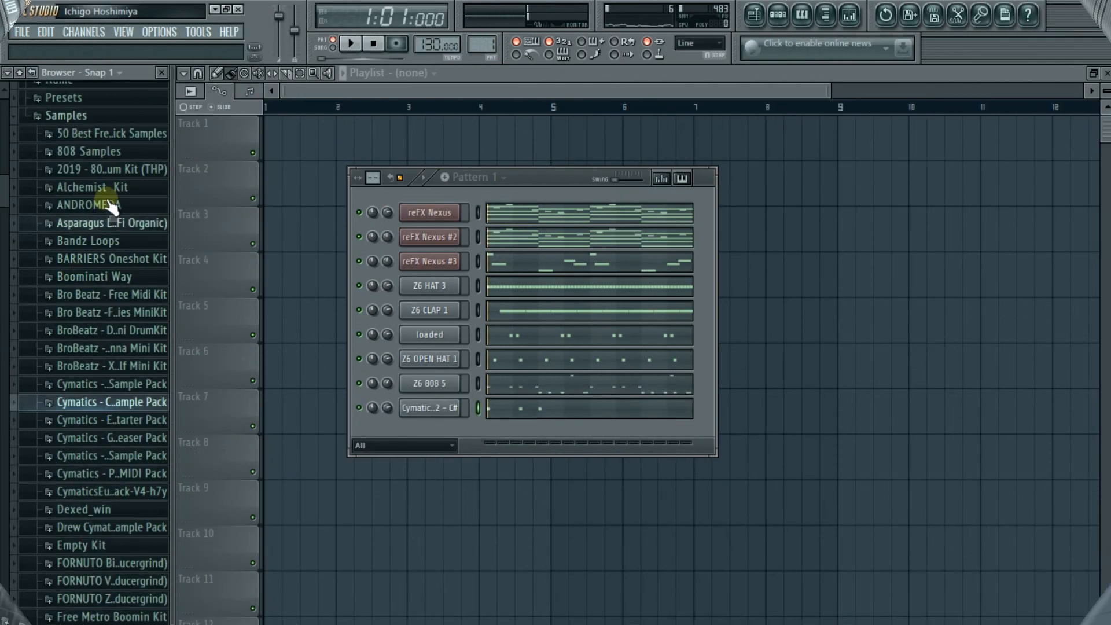
# Replace the Cymatics channel's sample with KICK 4 from the ANDROMEDA kicks folder and play the pattern.
pyautogui.click(110, 207)
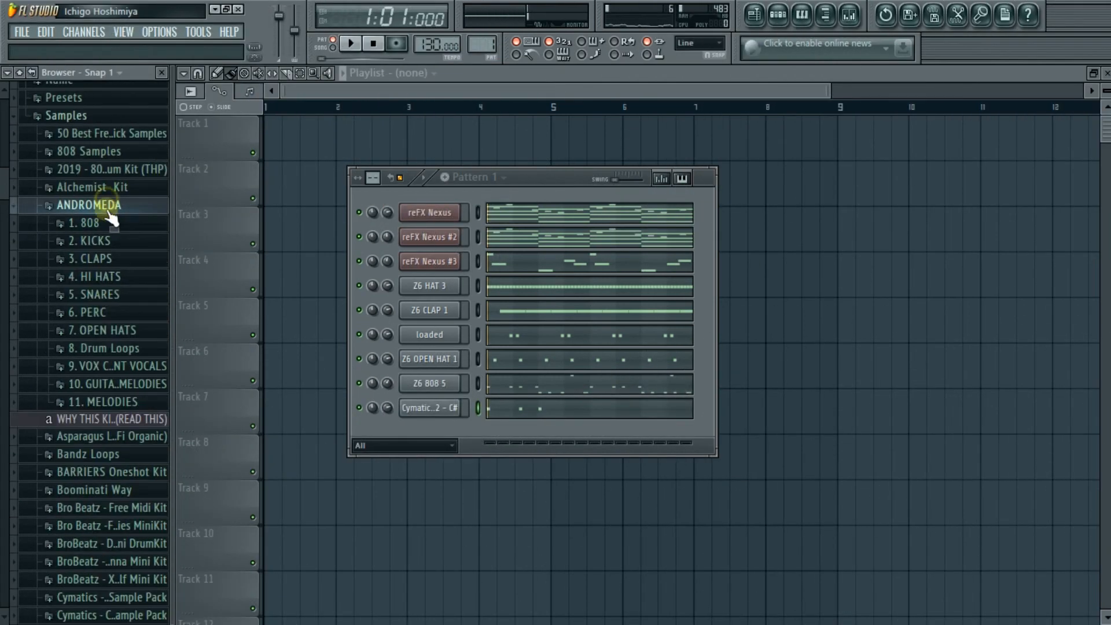
pyautogui.click(133, 243)
pyautogui.moveTo(139, 307); pyautogui.dragTo(416, 409)
pyautogui.click(415, 409)
pyautogui.press('space')
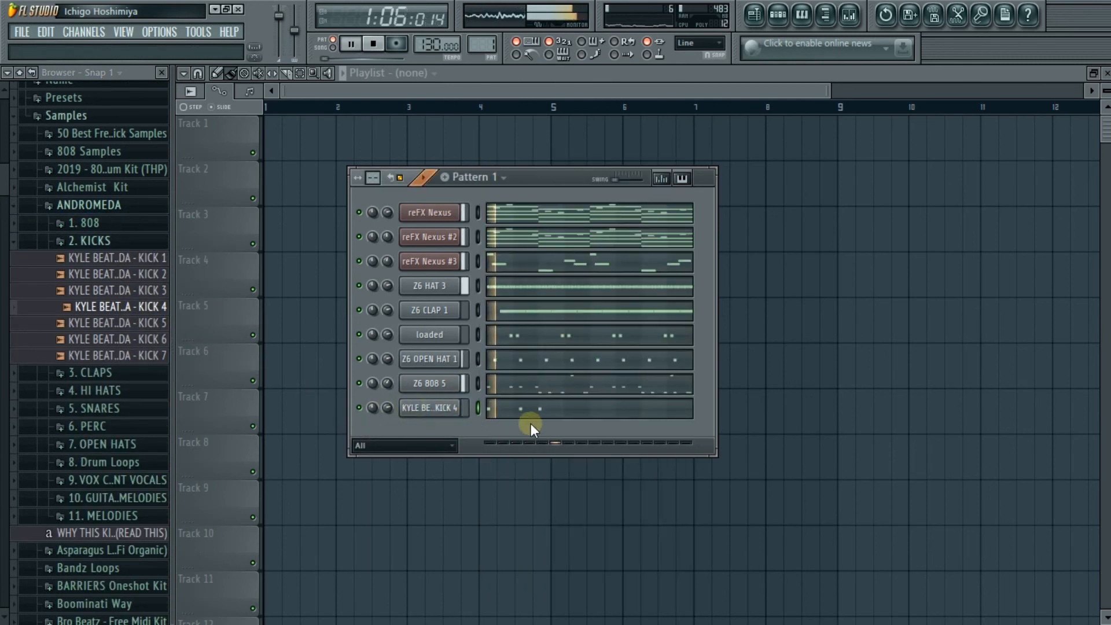
# Add C5 kick notes on steps 5 and 13 of bar 4 in the KICK 4 piano roll.
pyautogui.click(533, 406)
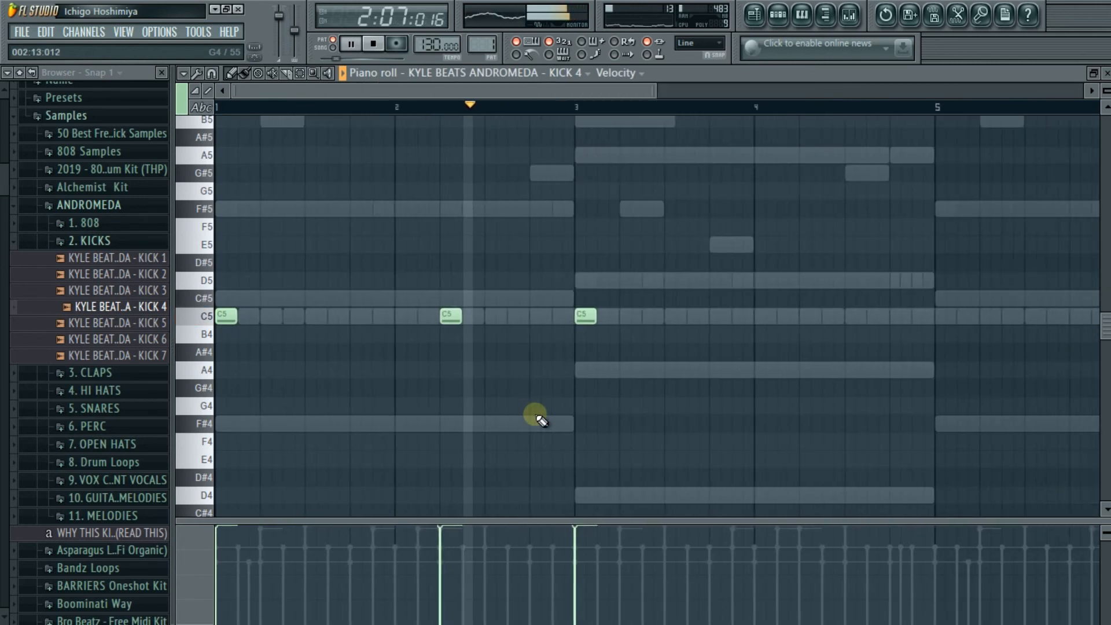
pyautogui.scroll(-2, 533, 417)
pyautogui.scroll(-2, 533, 417)
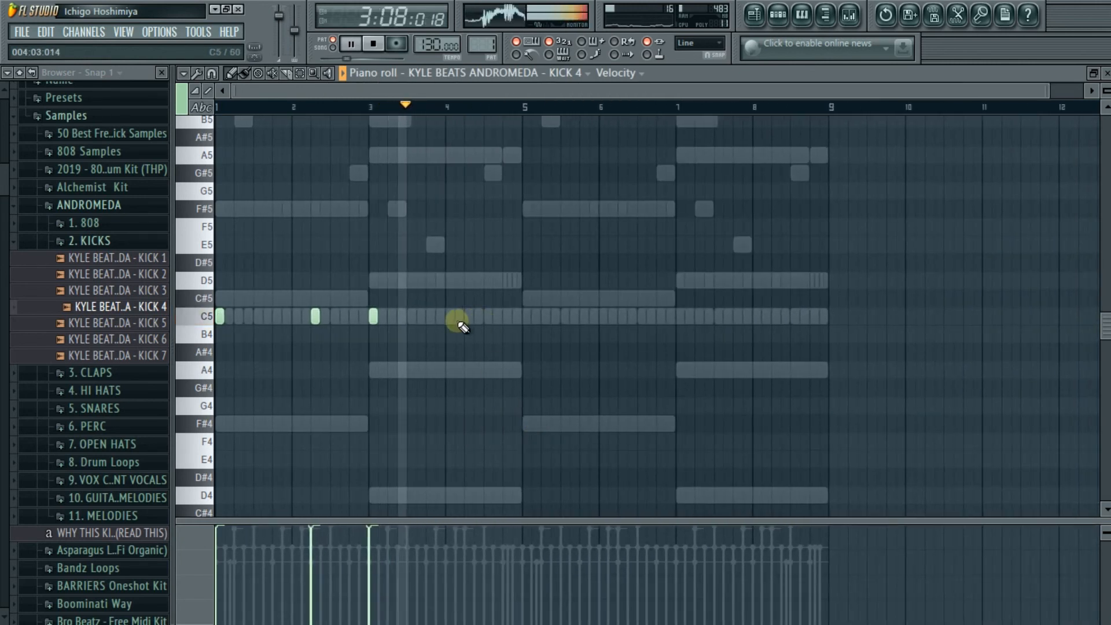
pyautogui.press('space')
pyautogui.press('space')
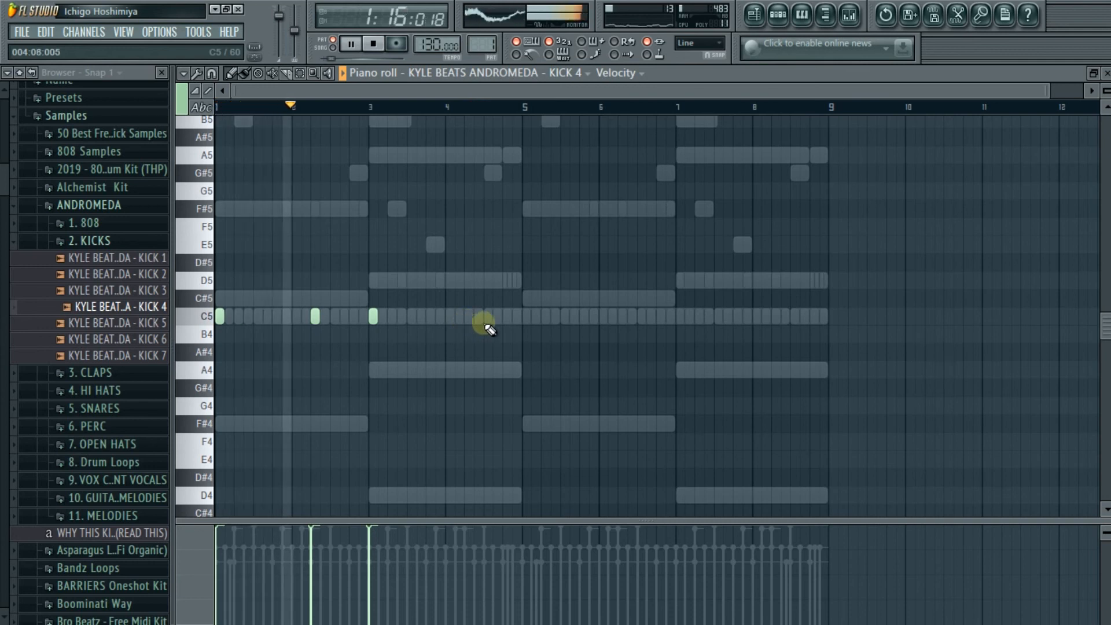
pyautogui.click(502, 317)
pyautogui.click(464, 317)
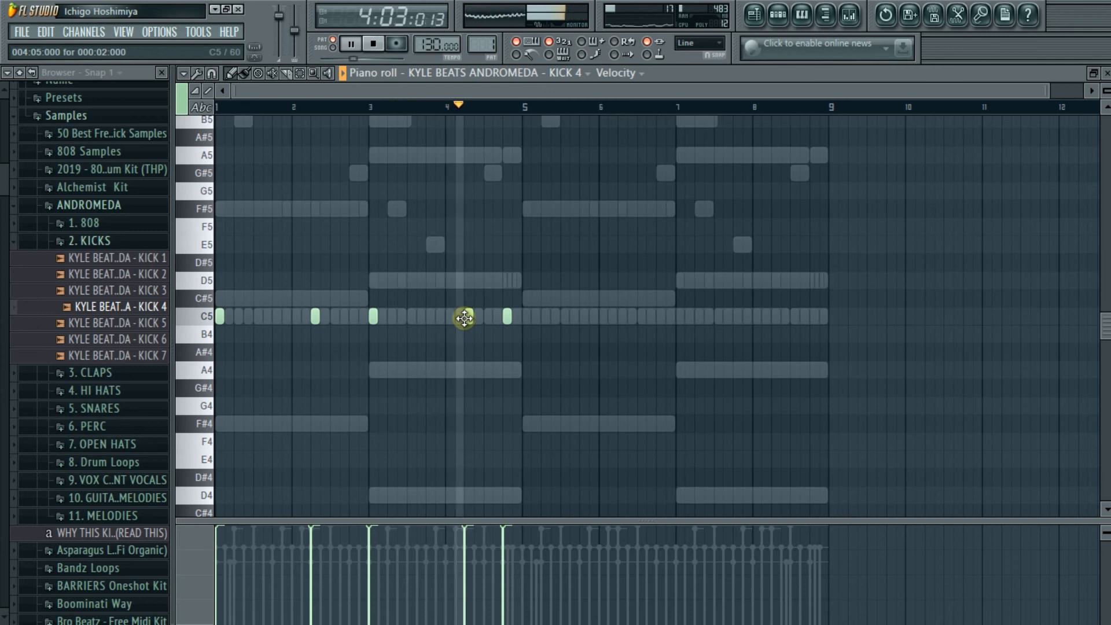
pyautogui.scroll(-1, 463, 318)
pyautogui.press('space')
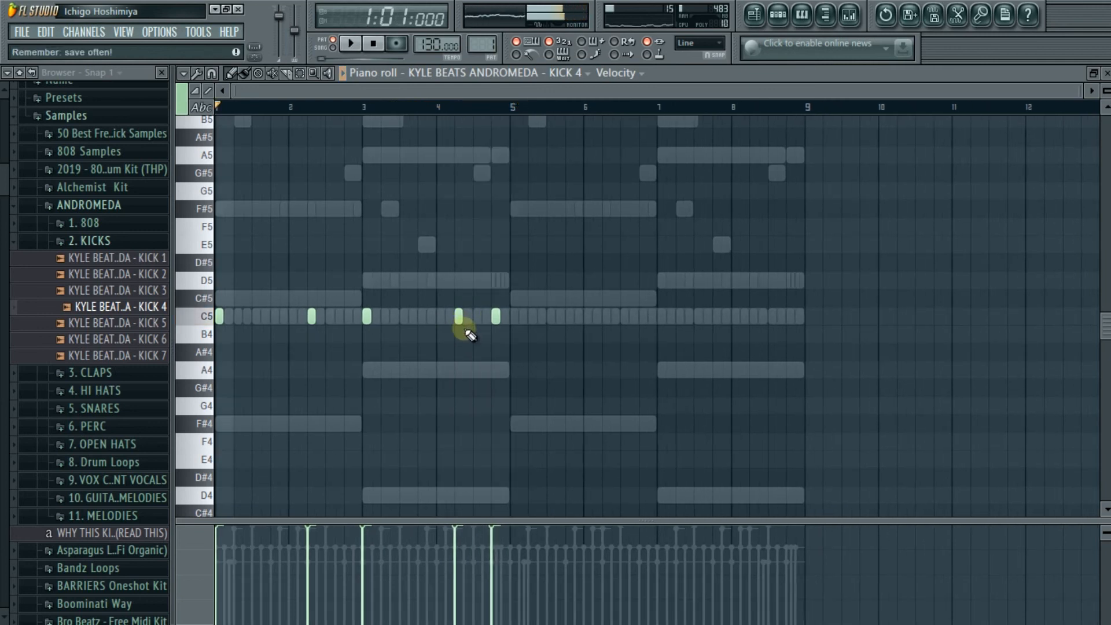
# Duplicate the four-bar kick pattern into bars 5 to 8, starting on step 1 of bar 5, and play it.
pyautogui.hotkey('ctrl', 'v')
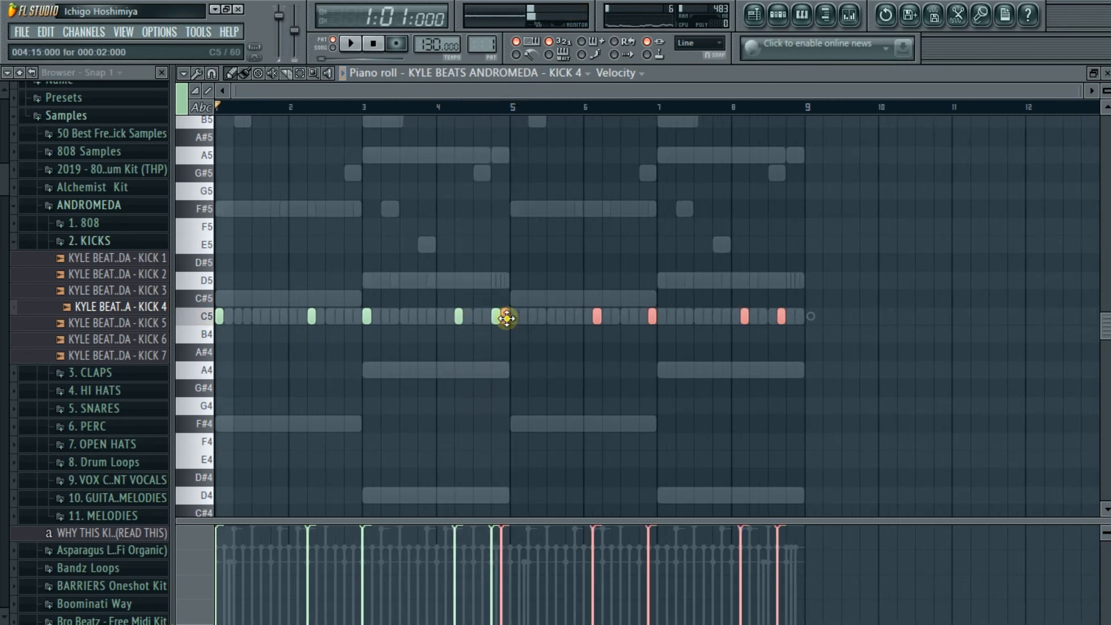
pyautogui.scroll(2, 518, 322)
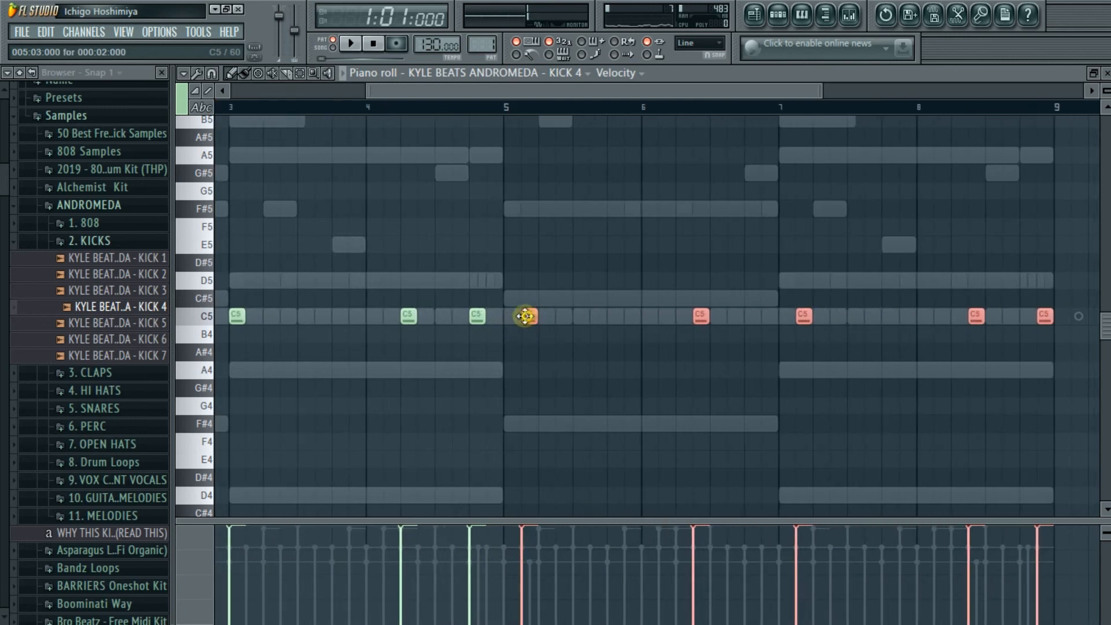
pyautogui.press('space')
pyautogui.scroll(-2, 507, 323)
pyautogui.keyDown('ctrl'); pyautogui.click(536, 409); pyautogui.keyUp('ctrl')
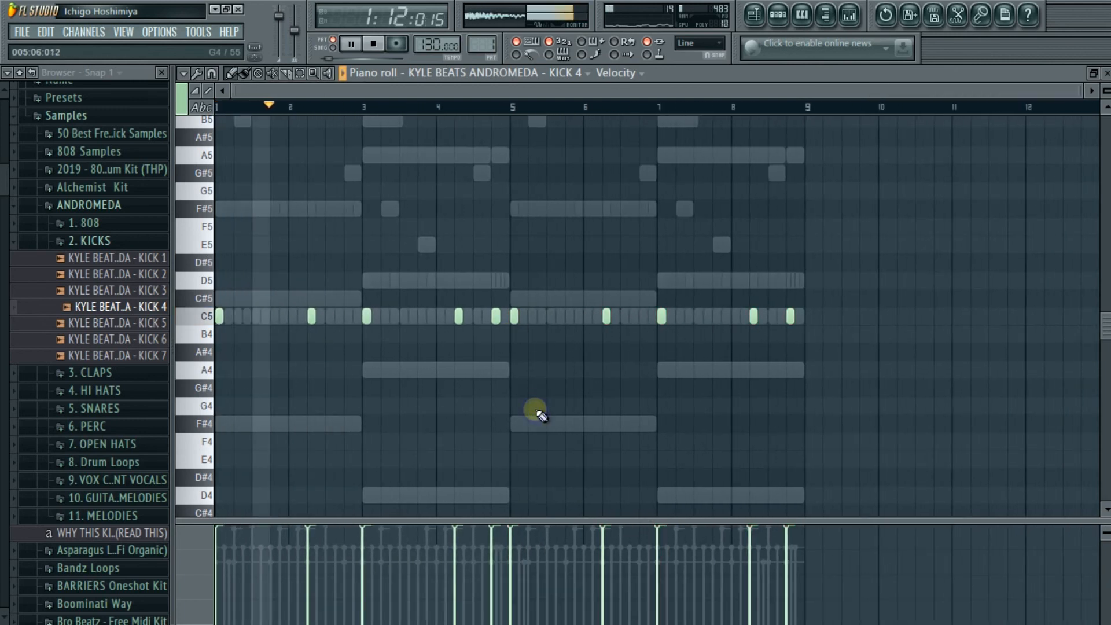
# Try an extra C5 kick note on step 7 of bar 1, play the pattern with it and remove the note.
pyautogui.press('space')
pyautogui.press('space')
pyautogui.press('space')
pyautogui.scroll(3, 253, 319)
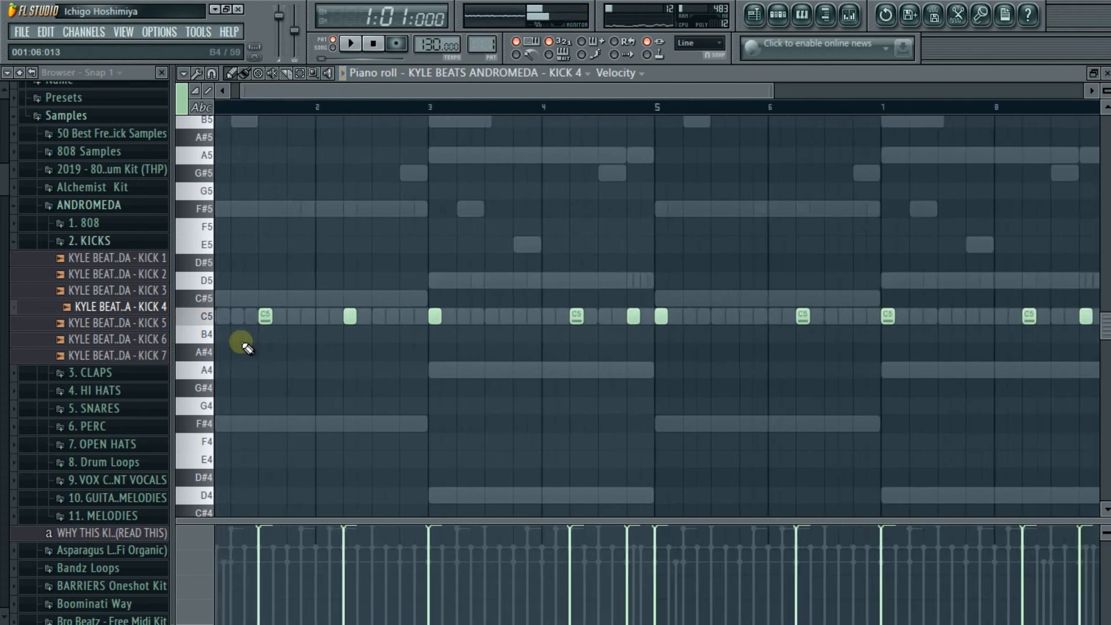
pyautogui.doubleClick(246, 317)
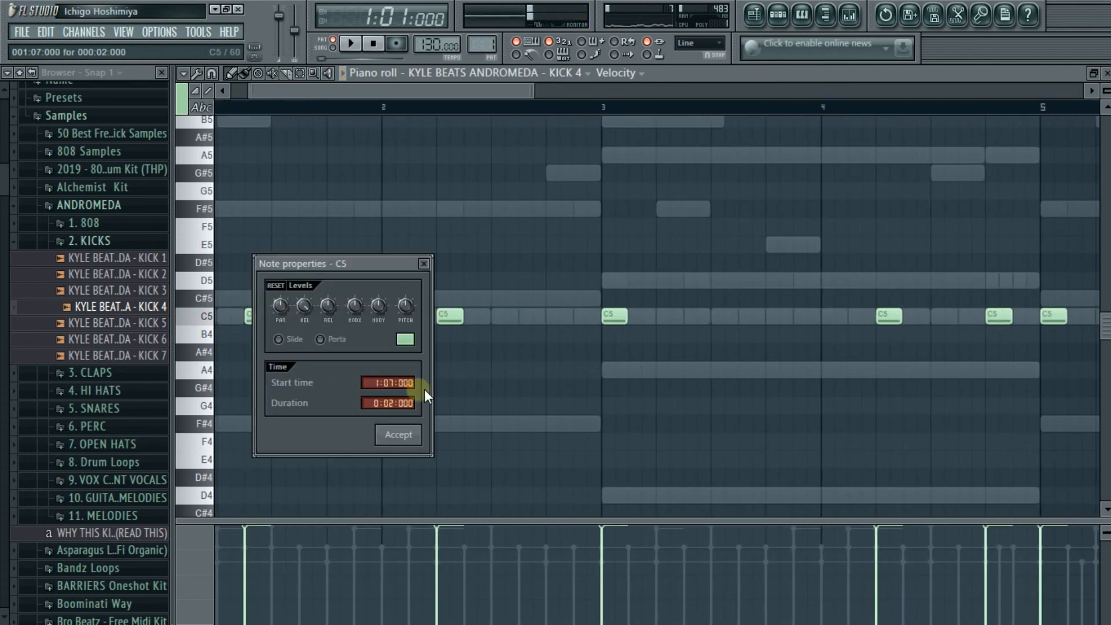
pyautogui.click(414, 435)
pyautogui.scroll(-2, 353, 419)
pyautogui.press('space')
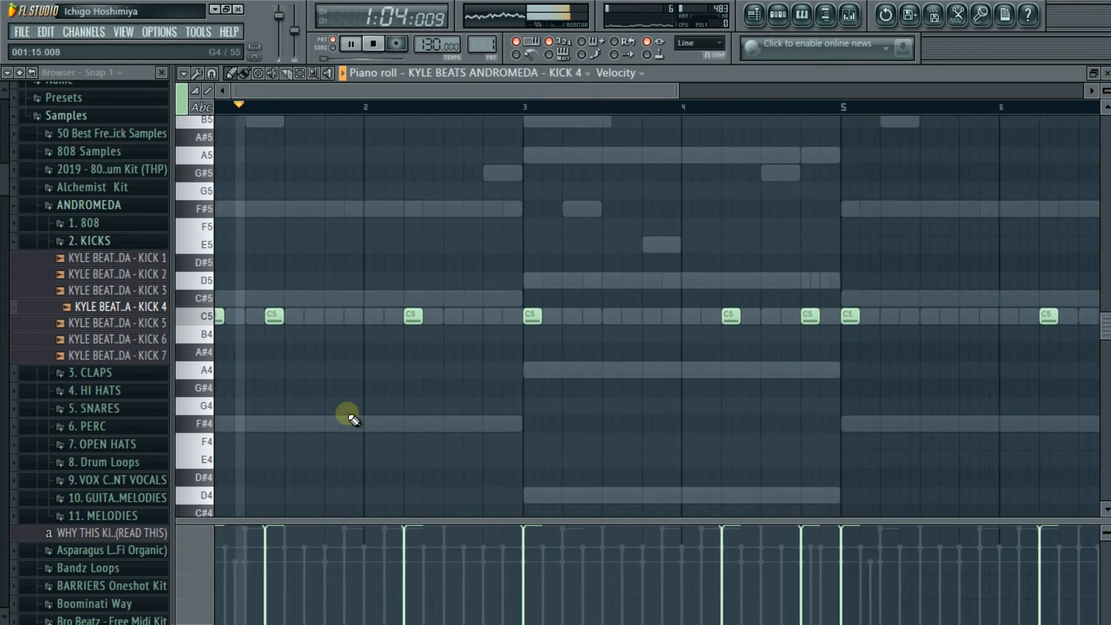
pyautogui.scroll(-2, 350, 418)
pyautogui.rightClick(252, 316)
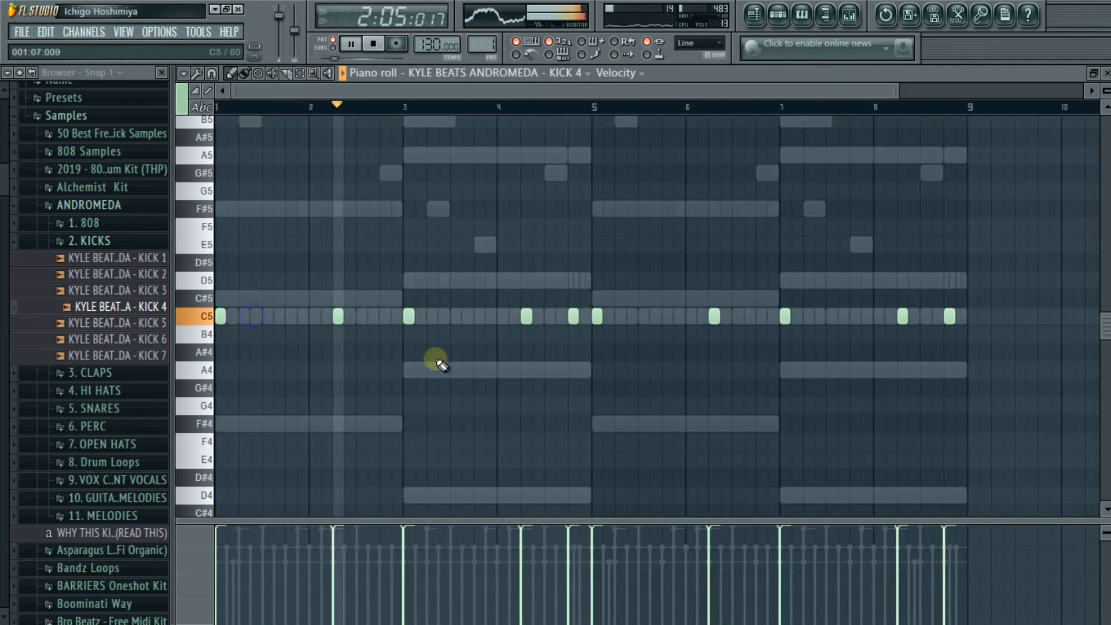
# Add C5 kick notes on step 7 of bars 3 and 7, play the pattern and close the KICK 4 piano roll.
pyautogui.click(443, 317)
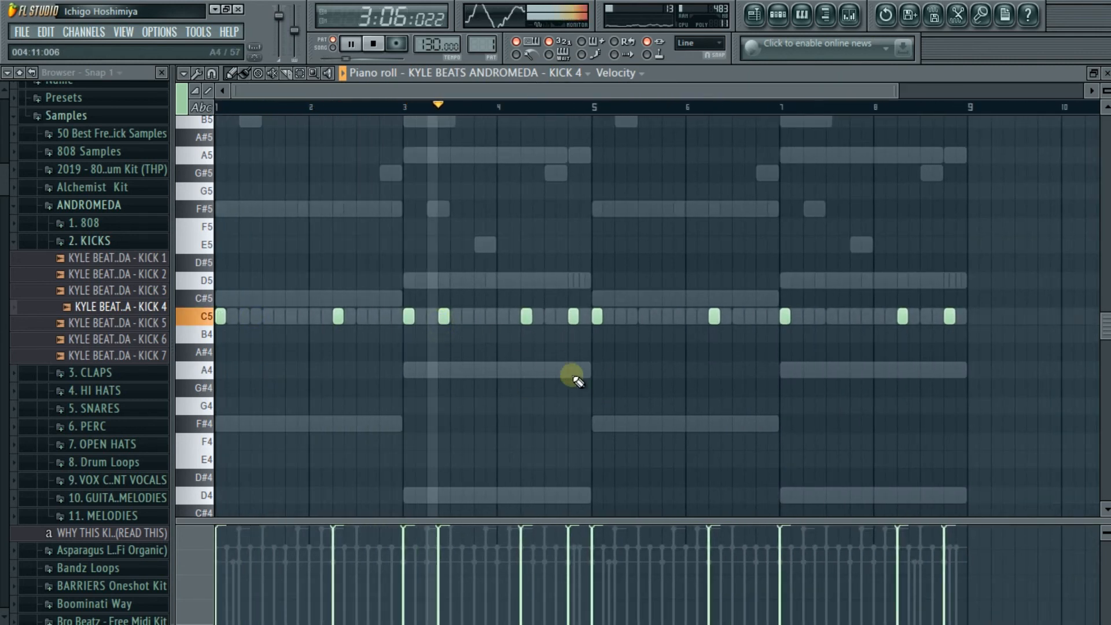
pyautogui.scroll(-1, 776, 384)
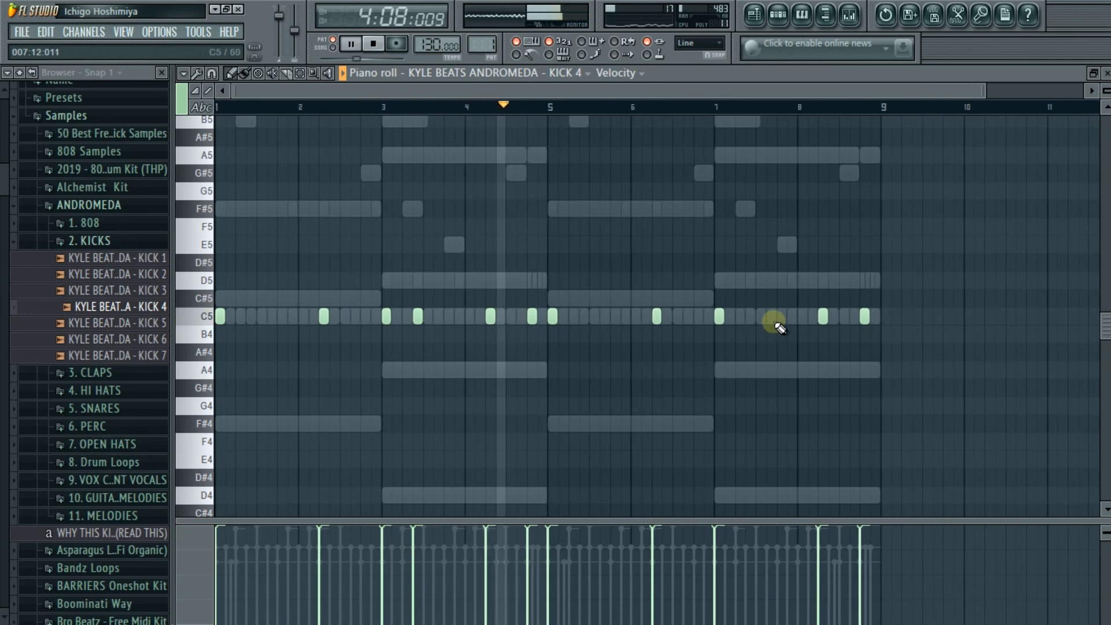
pyautogui.scroll(2, 775, 322)
pyautogui.click(733, 319)
pyautogui.scroll(-2, 722, 349)
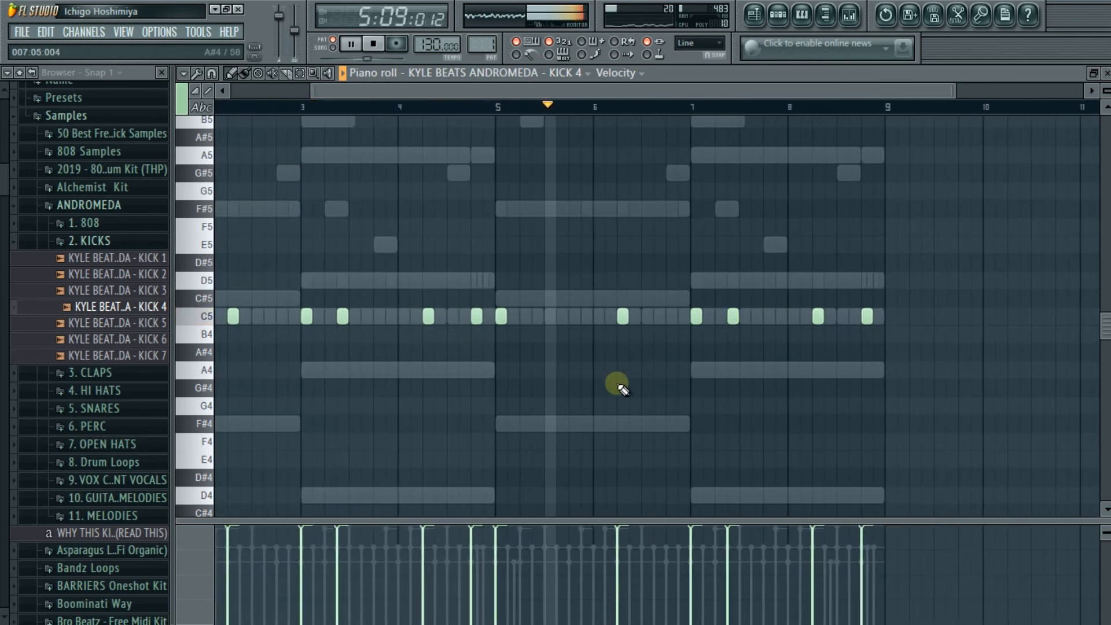
pyautogui.scroll(-2, 585, 397)
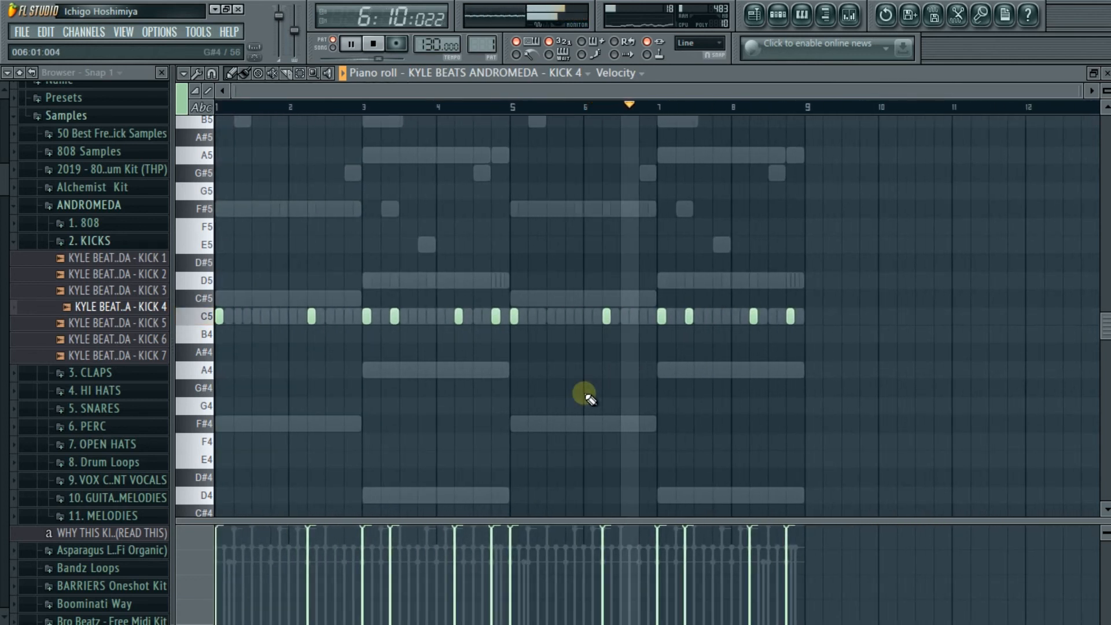
pyautogui.press('Escape')
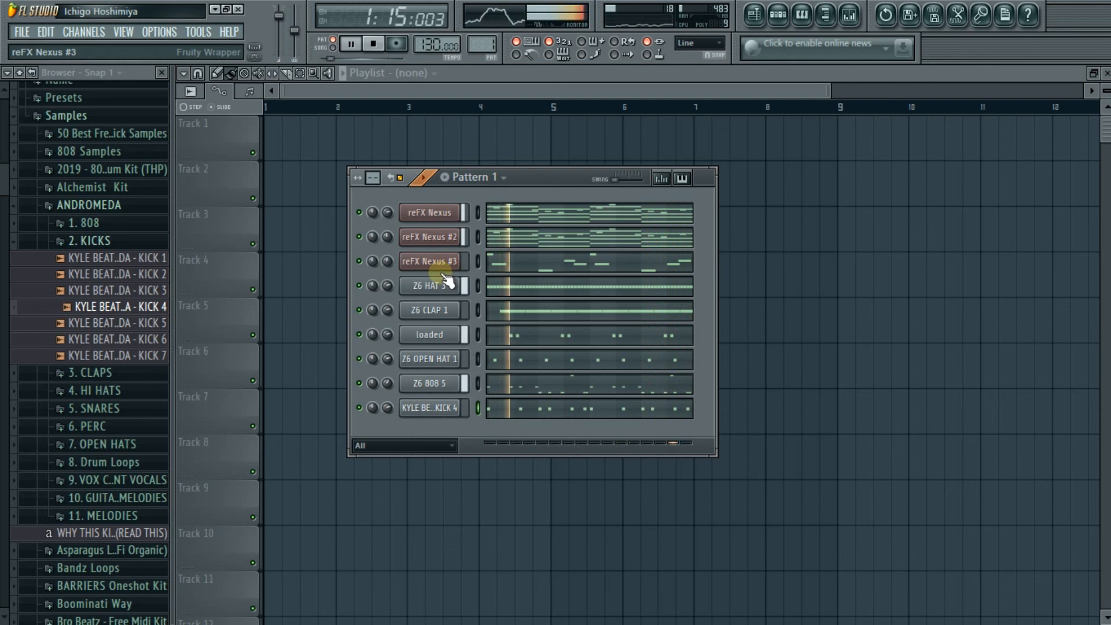
pyautogui.press('space')
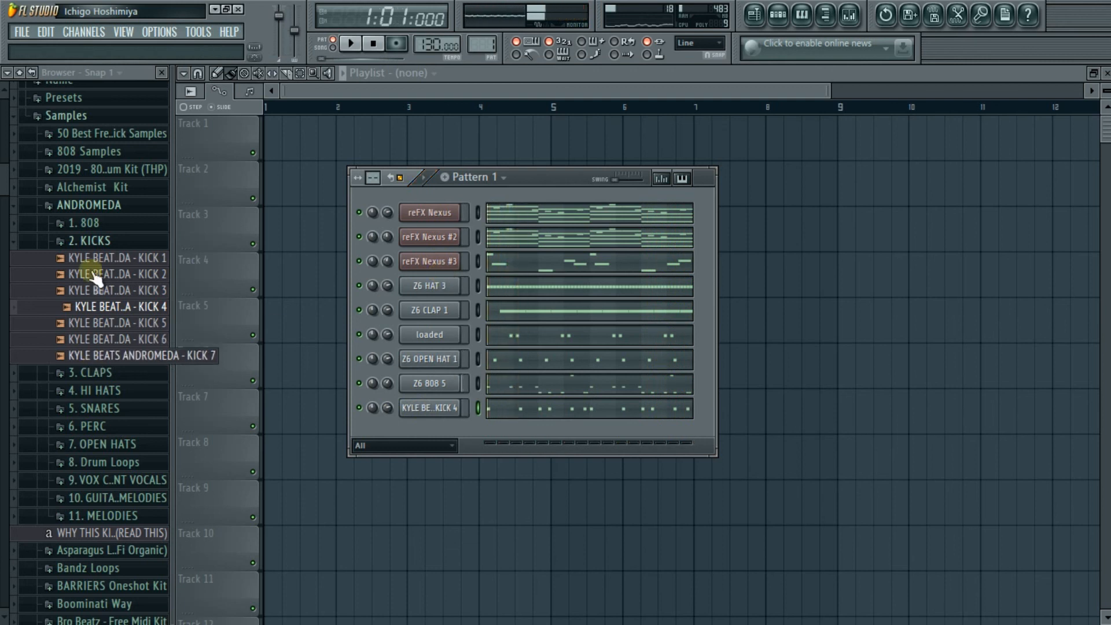
# Look through the sample packs and add the Do ya vocal from ANDROMEDA's VOX folder as a new channel with its piano roll open.
pyautogui.click(104, 207)
pyautogui.scroll(-10, 69, 297)
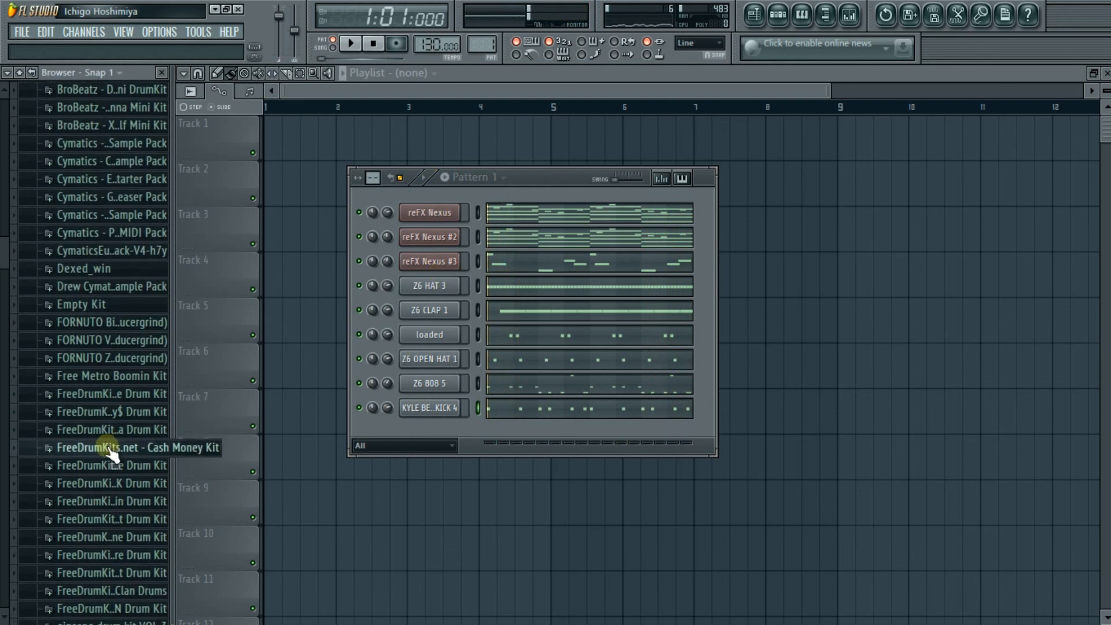
pyautogui.scroll(-3, 100, 494)
pyautogui.scroll(3, 116, 484)
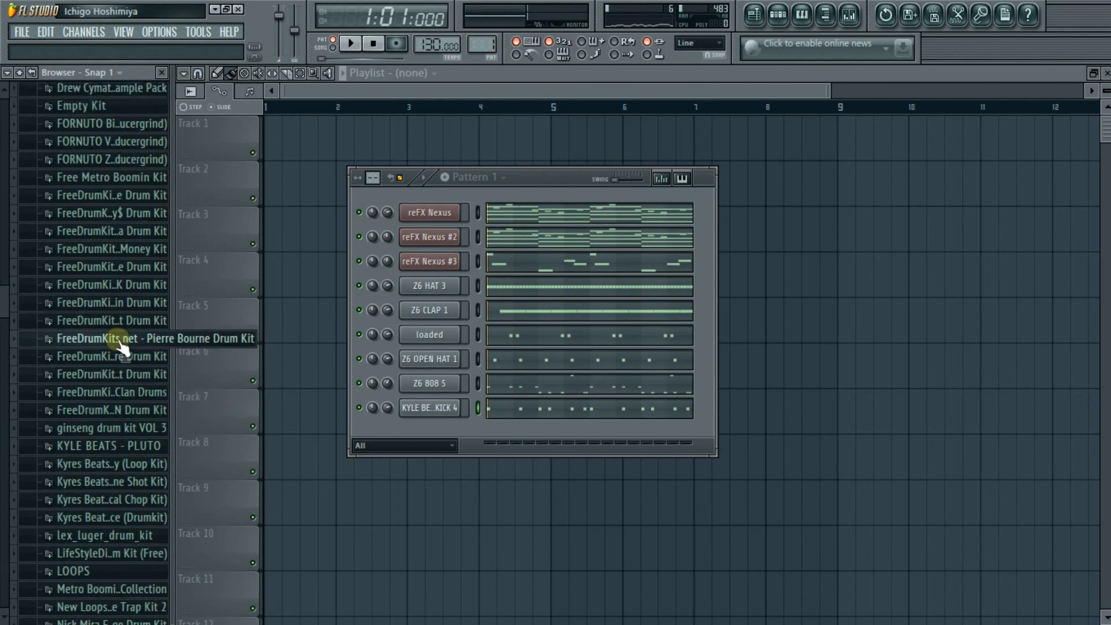
pyautogui.scroll(-6, 120, 341)
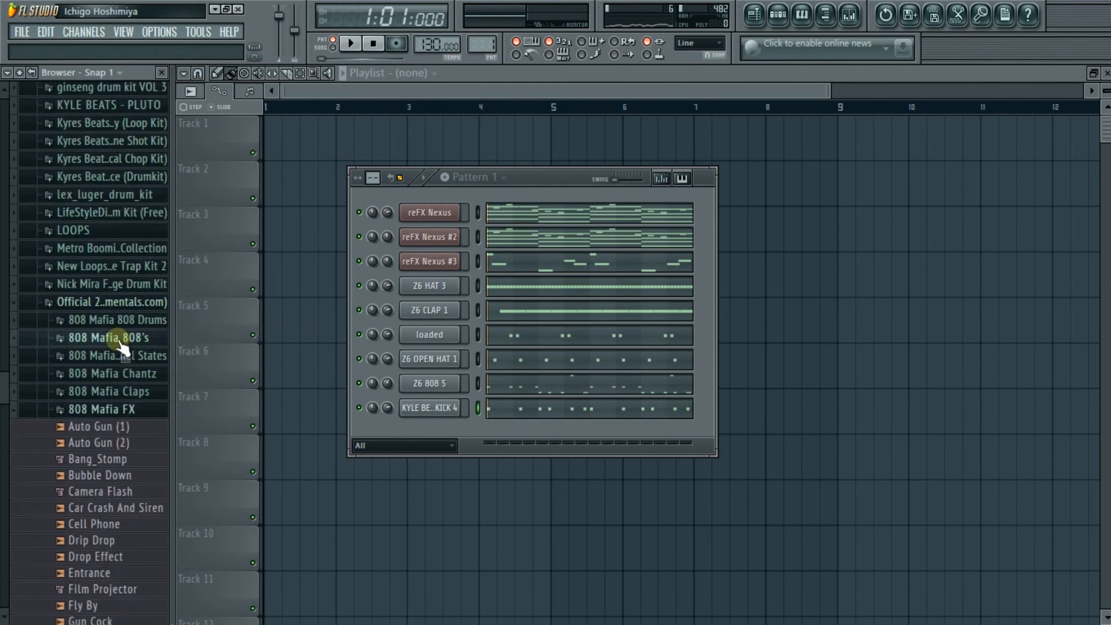
pyautogui.click(124, 306)
pyautogui.scroll(5, 122, 313)
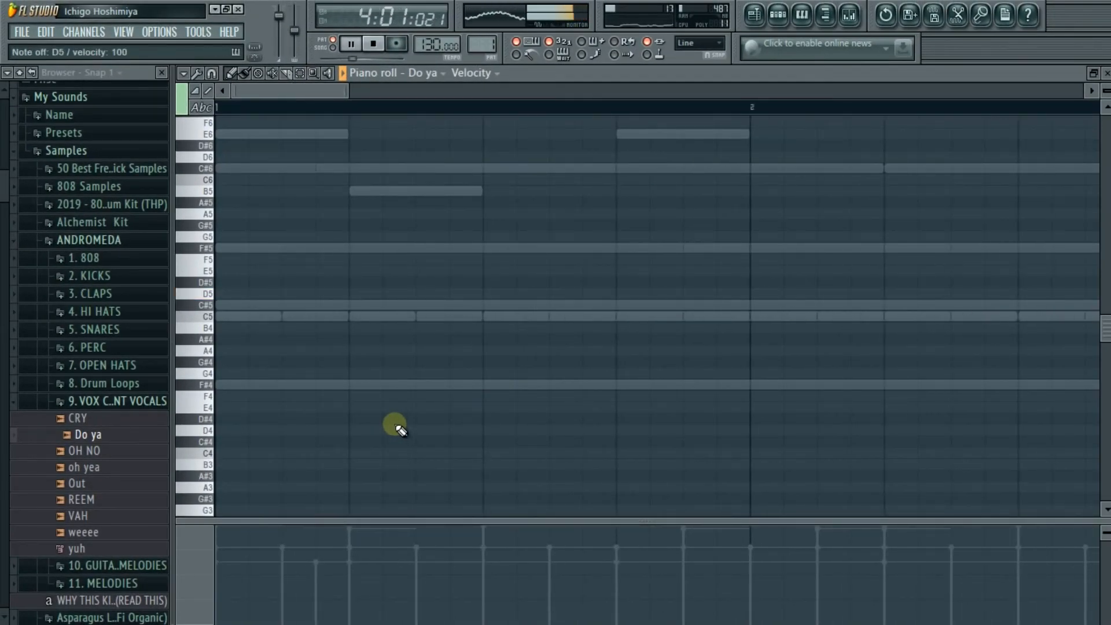
# Place a D5 Do ya note on step 5 of bar 1, play it and lower its velocity to about 84%.
pyautogui.scroll(-4, 395, 425)
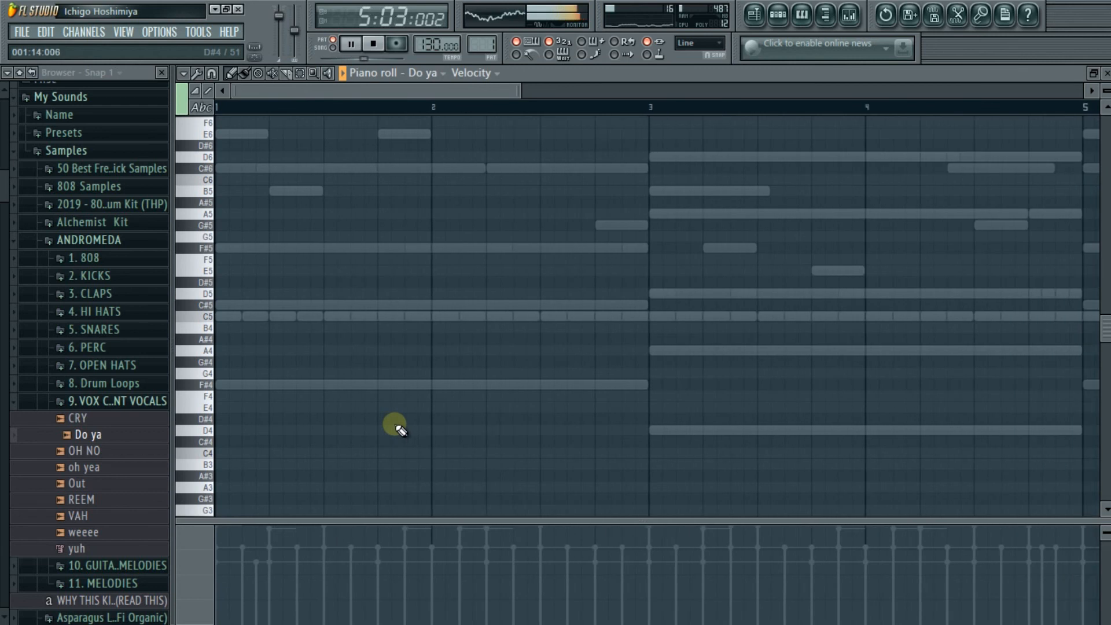
pyautogui.scroll(3, 395, 426)
pyautogui.scroll(-2, 394, 425)
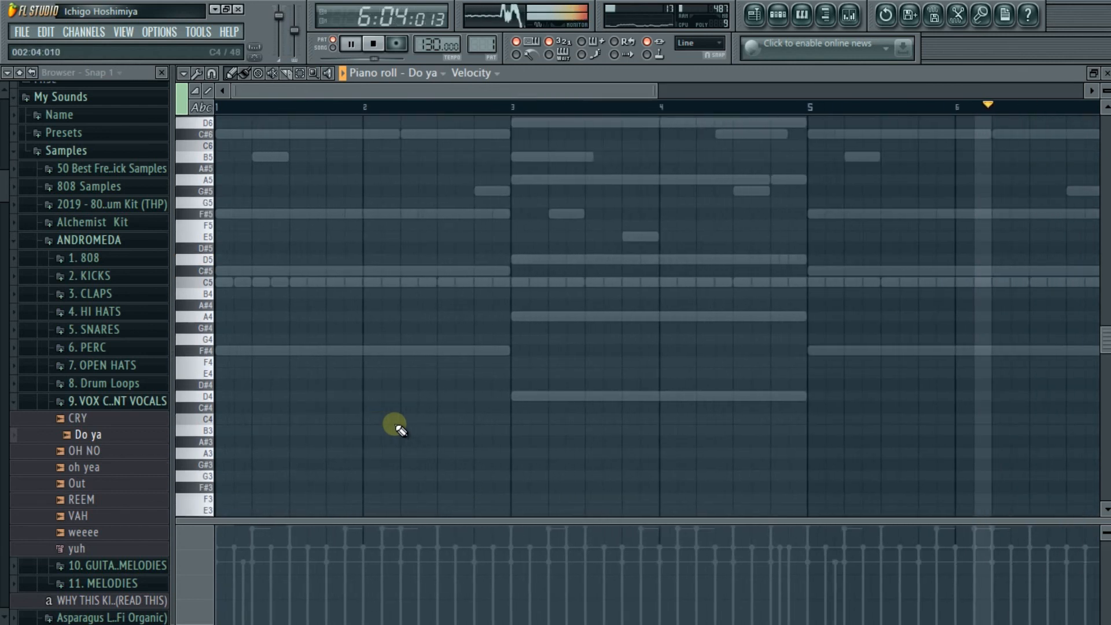
pyautogui.press('space')
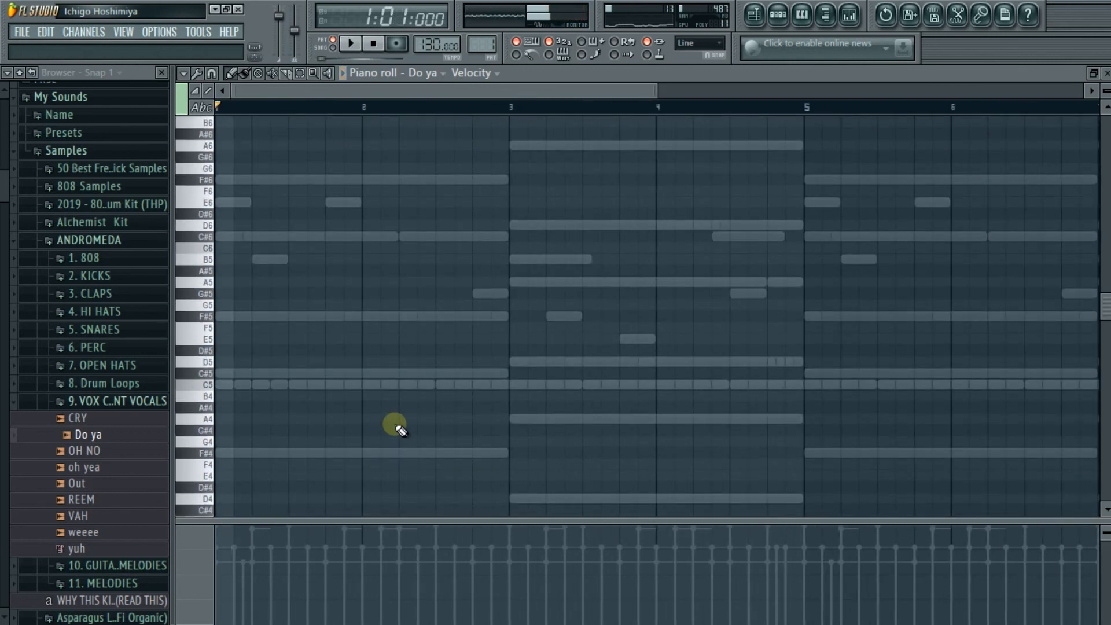
pyautogui.scroll(-3, 393, 424)
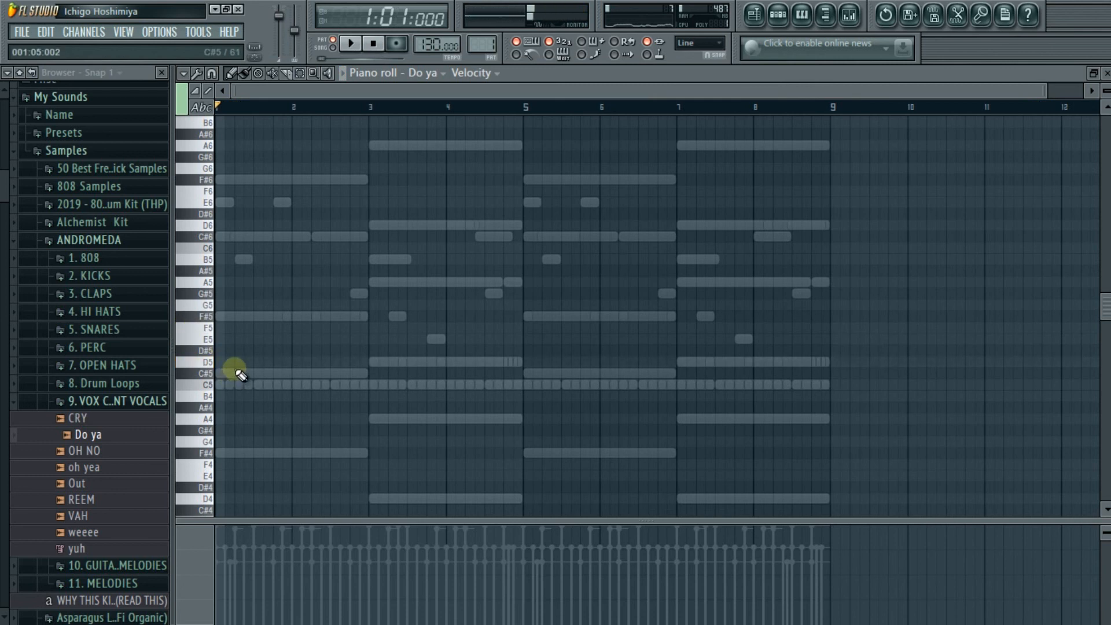
pyautogui.click(239, 363)
pyautogui.press('space')
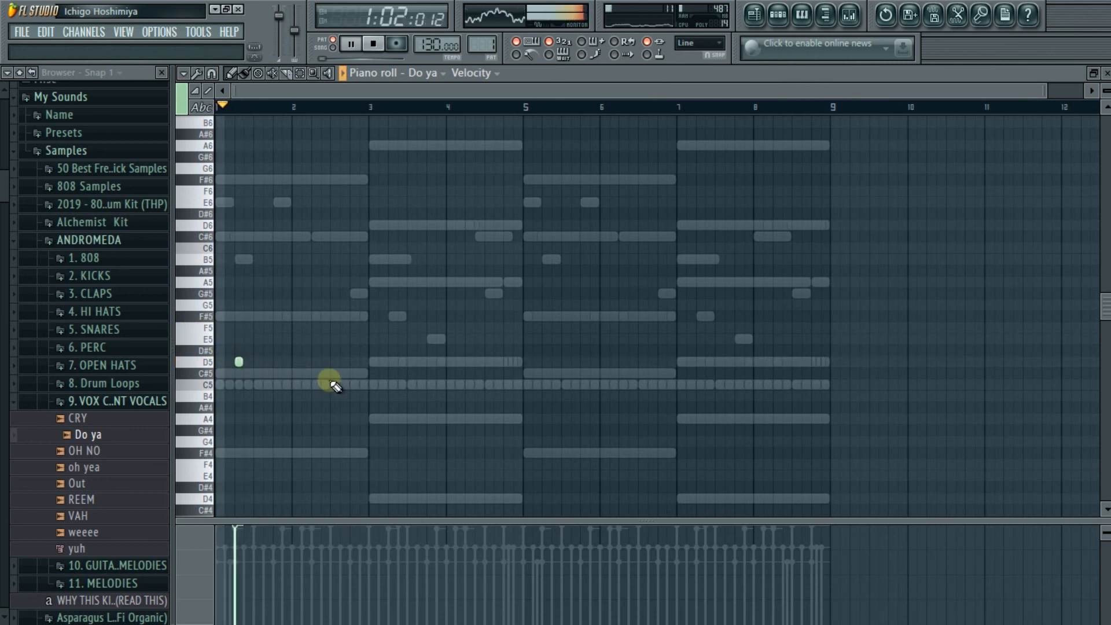
pyautogui.press('space')
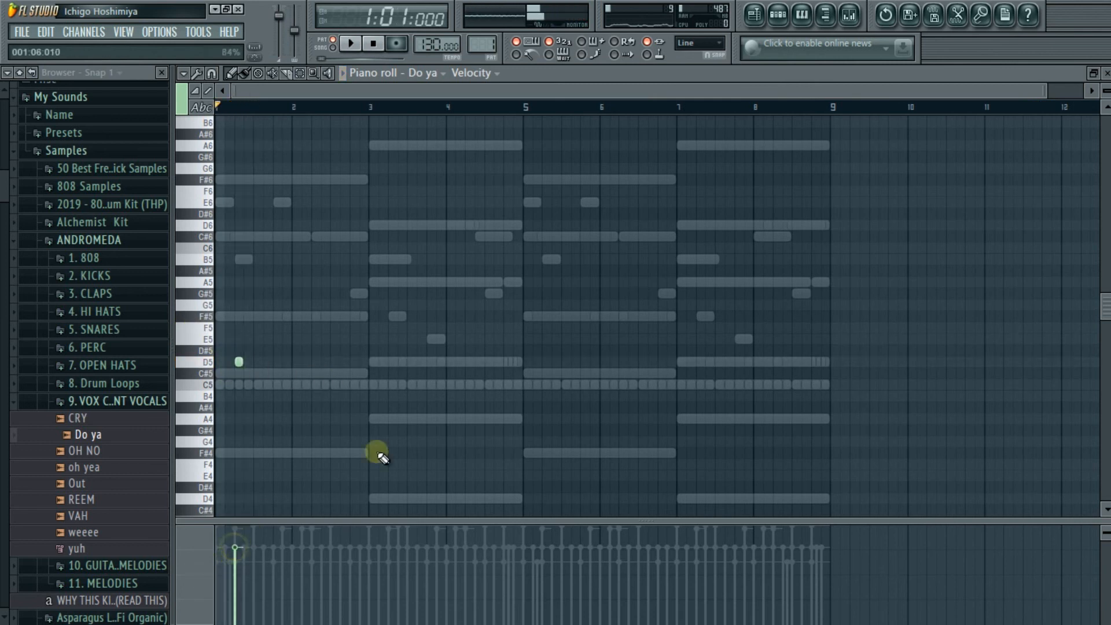
# Check the channel settings of the Do ya vocal and return to its piano roll.
pyautogui.click(779, 17)
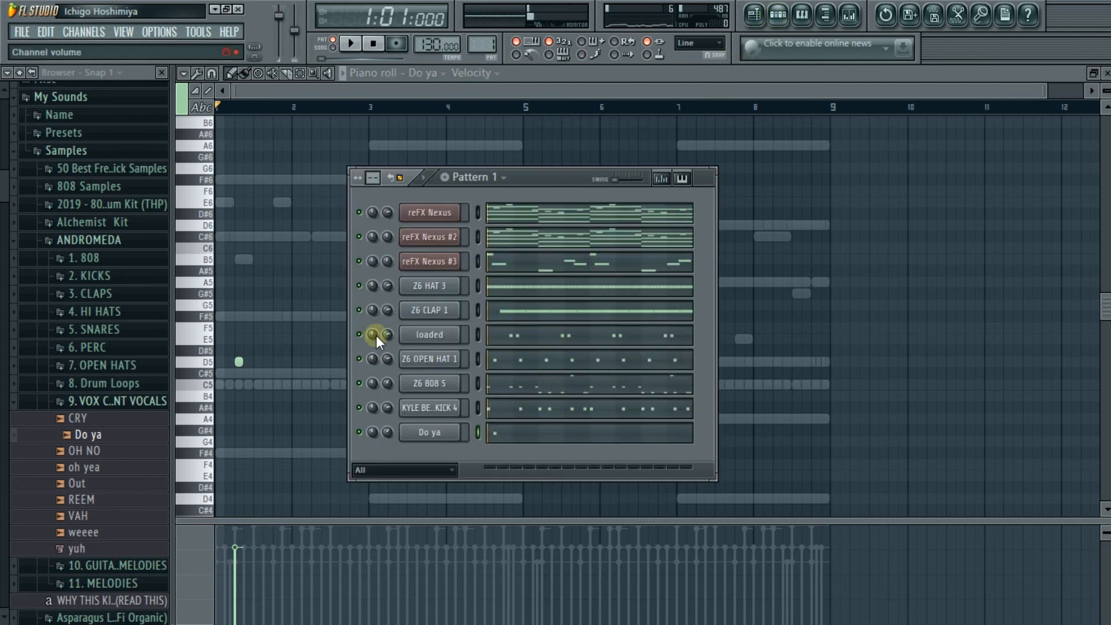
pyautogui.click(423, 429)
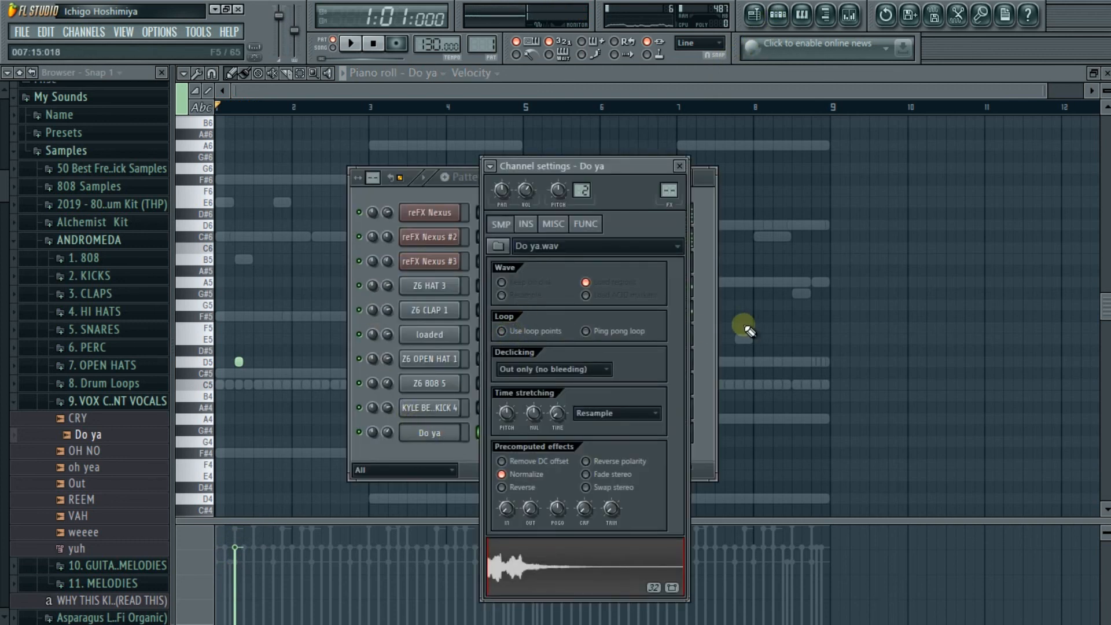
pyautogui.click(747, 328)
# Place D5 Do ya notes on step 5 of bars 2, 3, 4 and 5, and remove the one in bar 2.
pyautogui.click(316, 362)
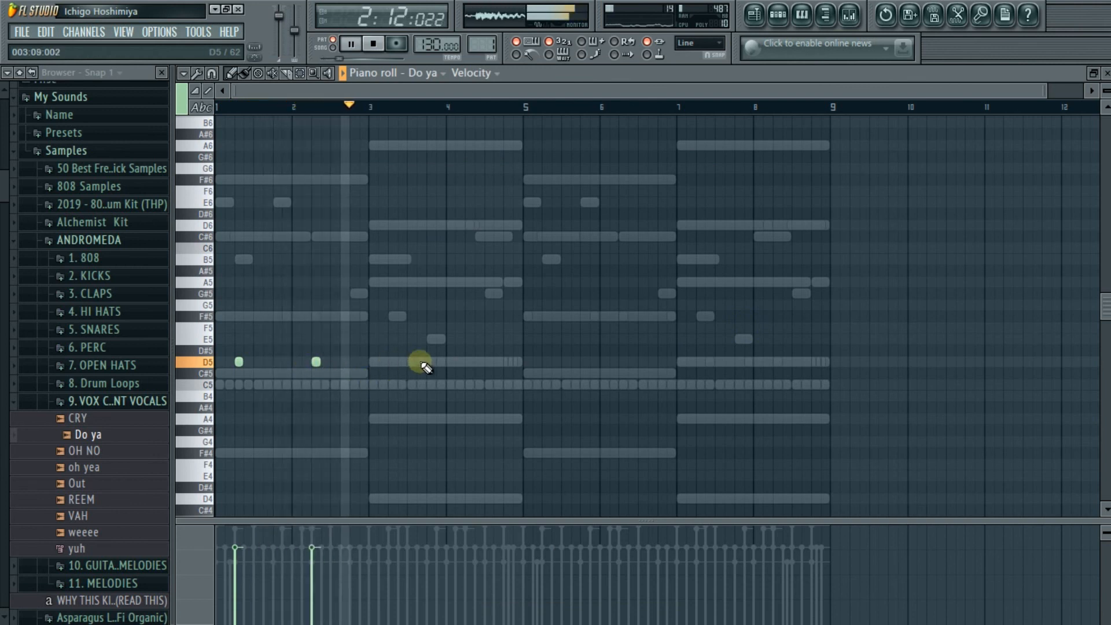
pyautogui.click(468, 364)
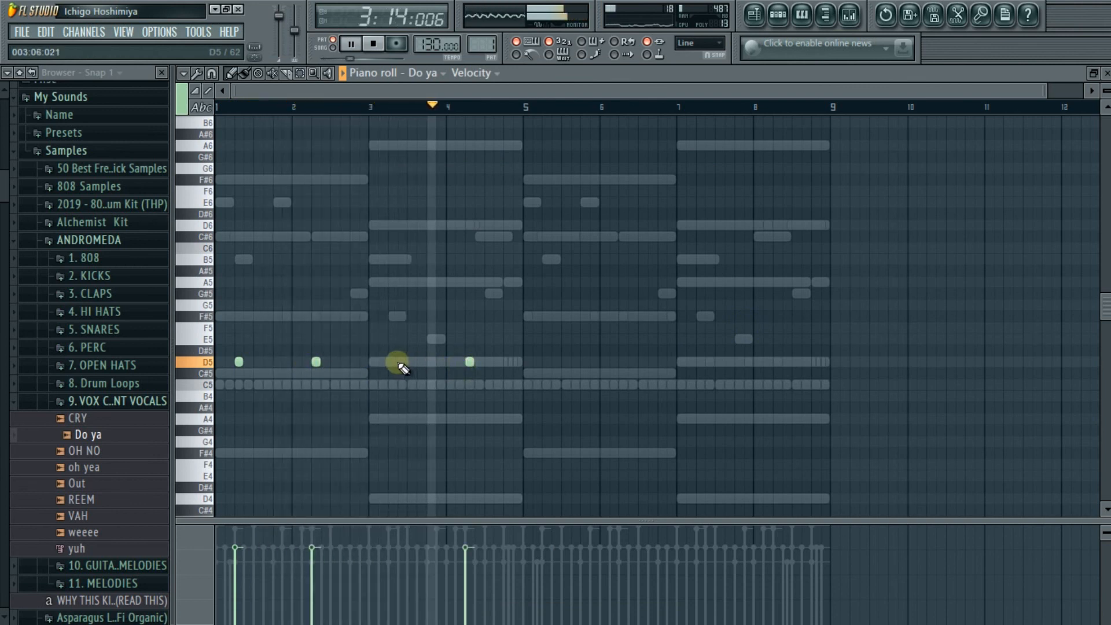
pyautogui.click(393, 362)
pyautogui.rightClick(316, 362)
pyautogui.click(546, 362)
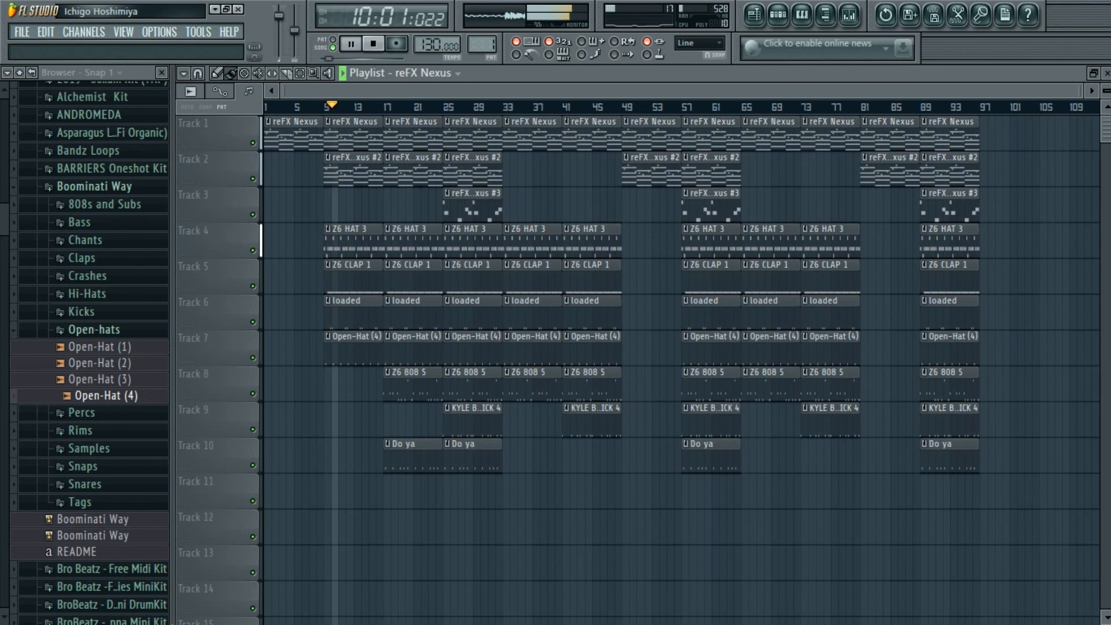
# Check the list of channels while the arrangement plays and hide it again.
pyautogui.click(779, 14)
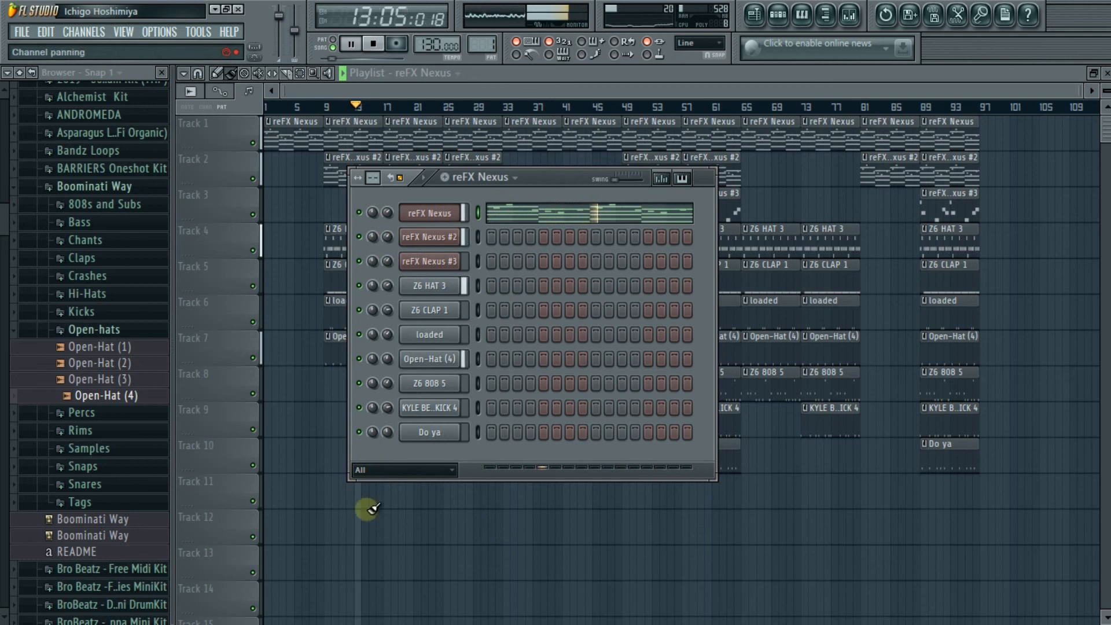
pyautogui.click(366, 536)
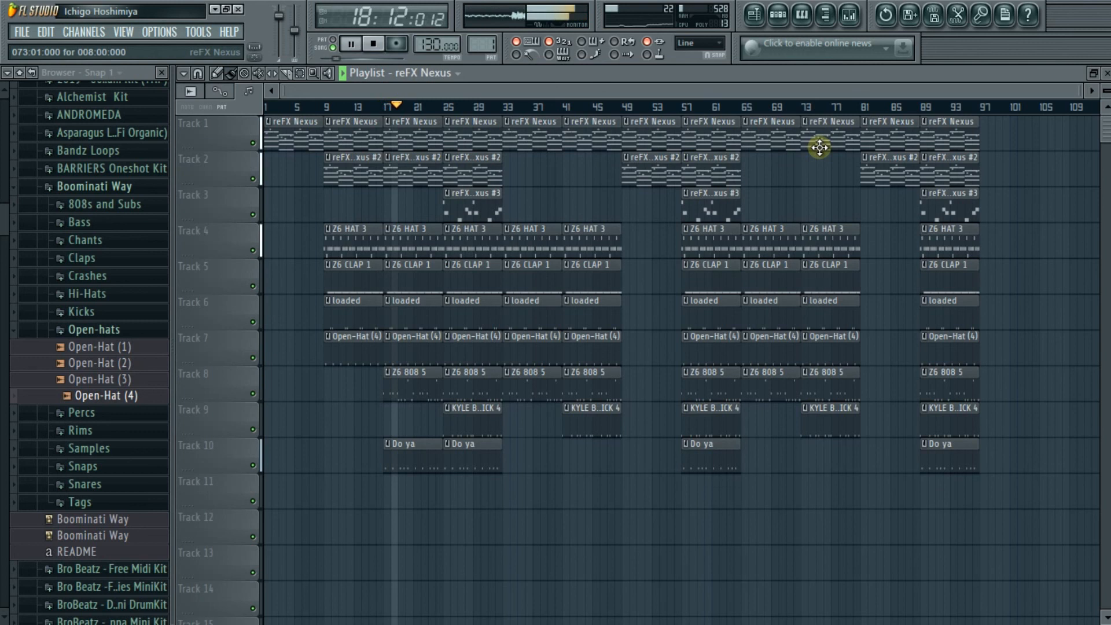
# Lower the Z6 808 5 mixer track's volume to 75%, inspect the KICK 4 track, close the mixer and stop playback.
pyautogui.click(854, 26)
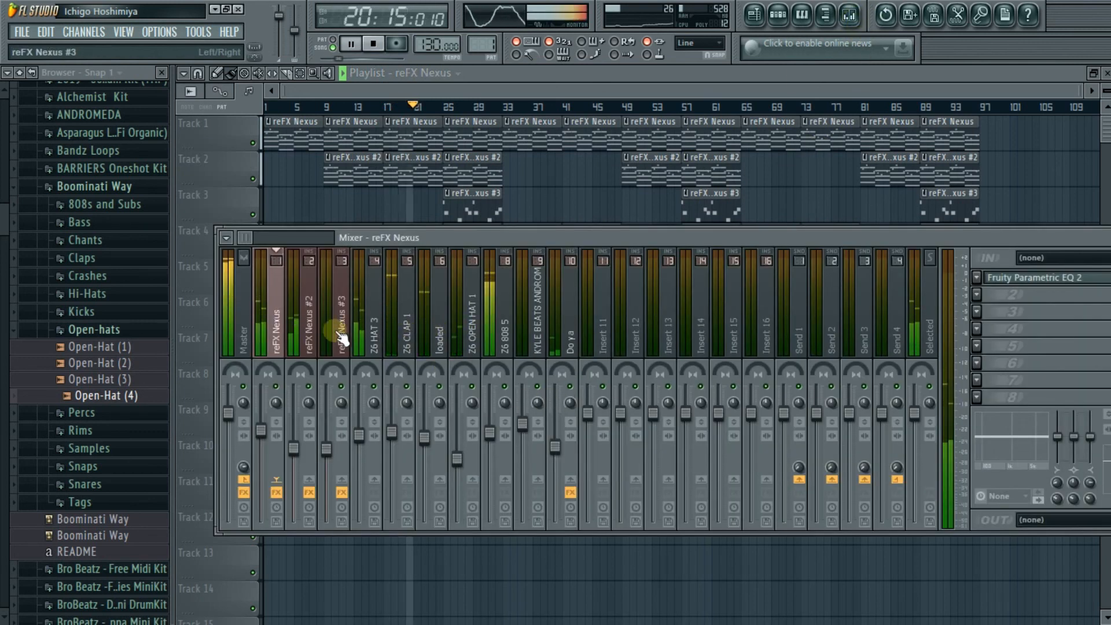
pyautogui.click(519, 337)
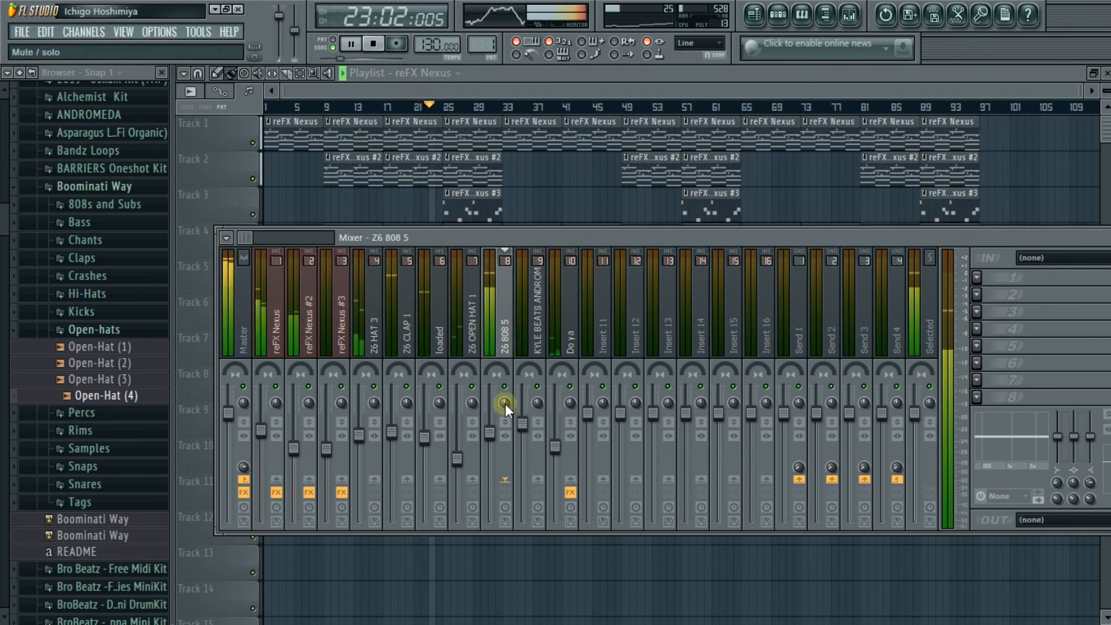
pyautogui.click(525, 426)
pyautogui.moveTo(502, 436); pyautogui.dragTo(502, 441)
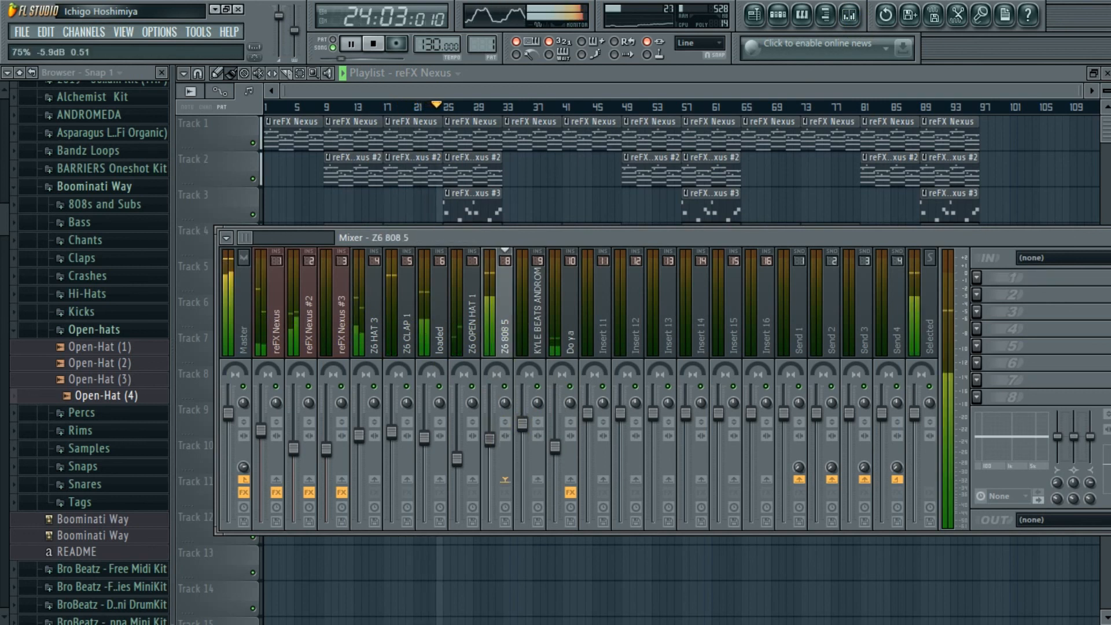
pyautogui.click(524, 427)
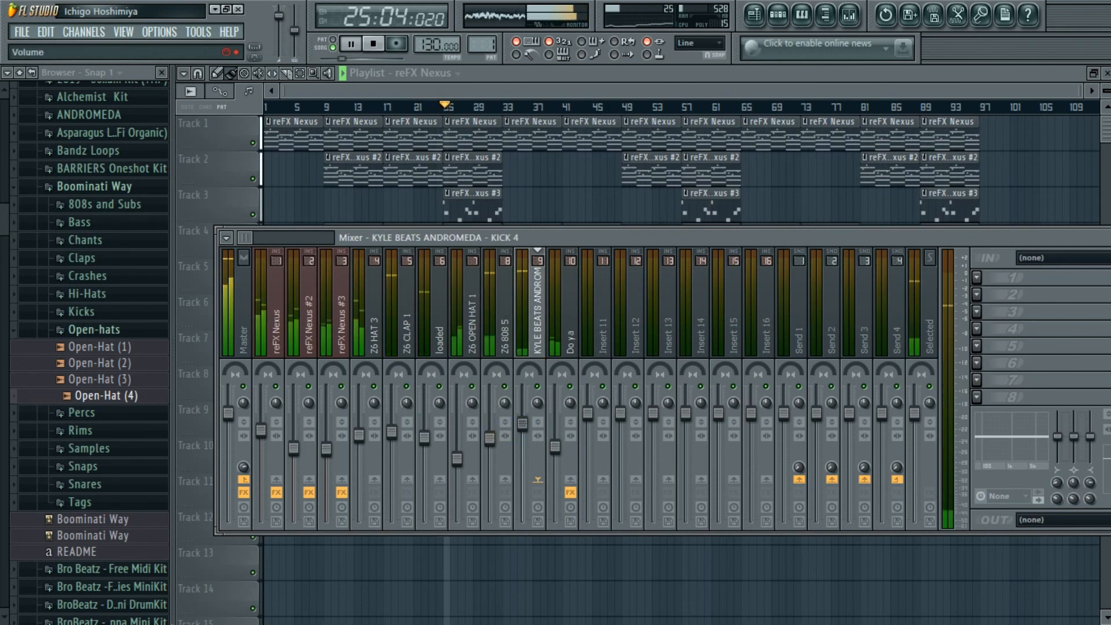
pyautogui.press('F9')
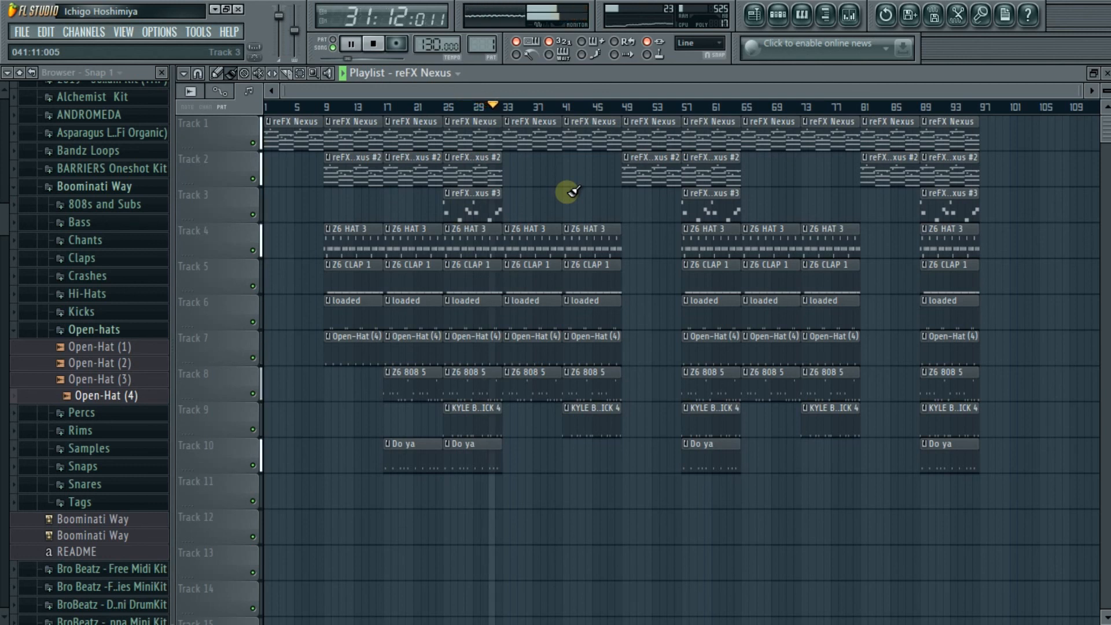
pyautogui.press('space')
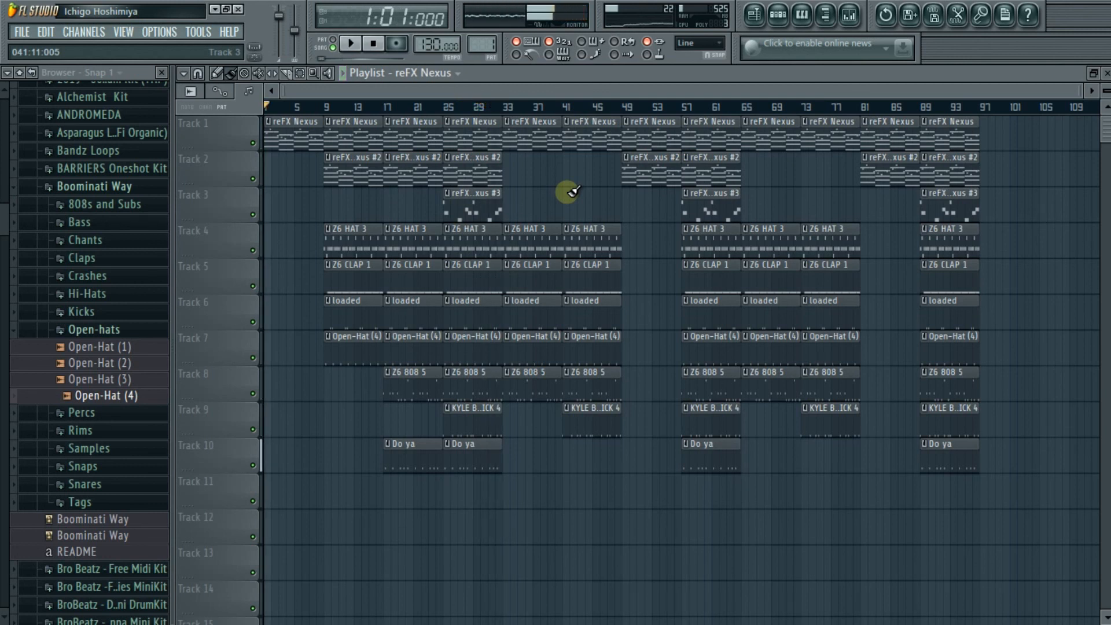